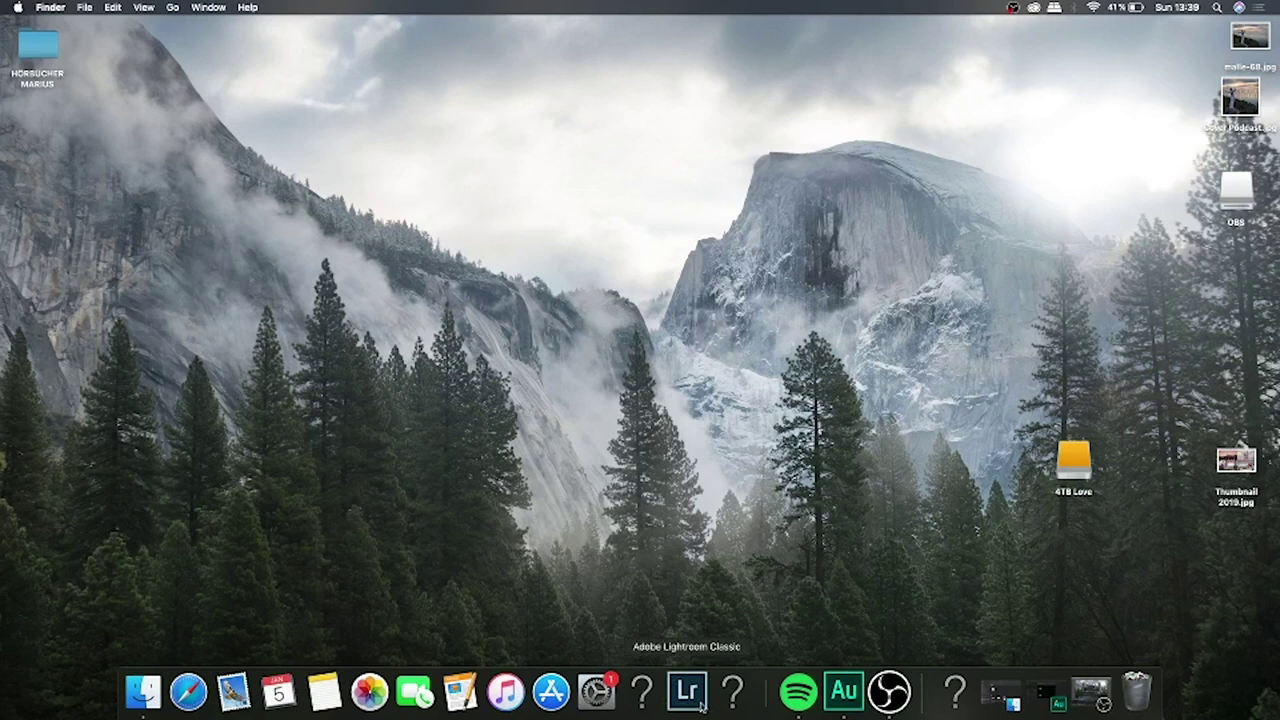
Filter Creative Cloud to photography apps, then minimise the Creative Cloud window.
left_click(685, 697)
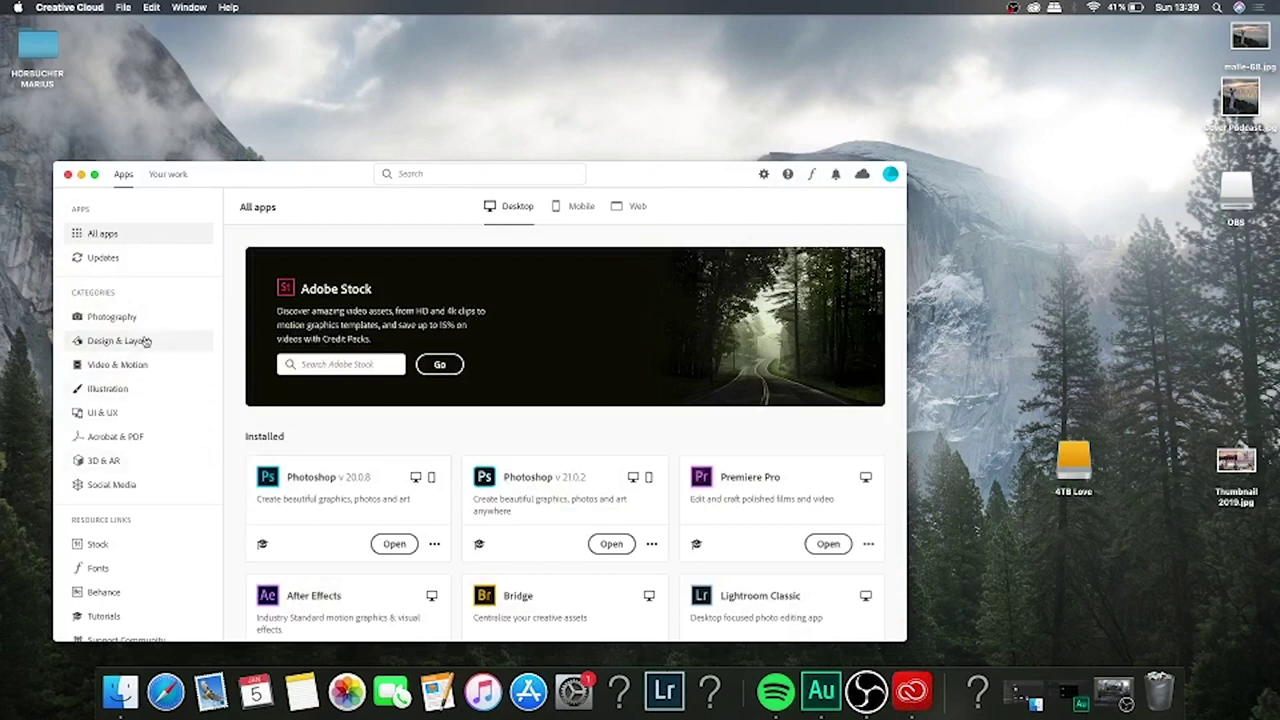
left_click(185, 324)
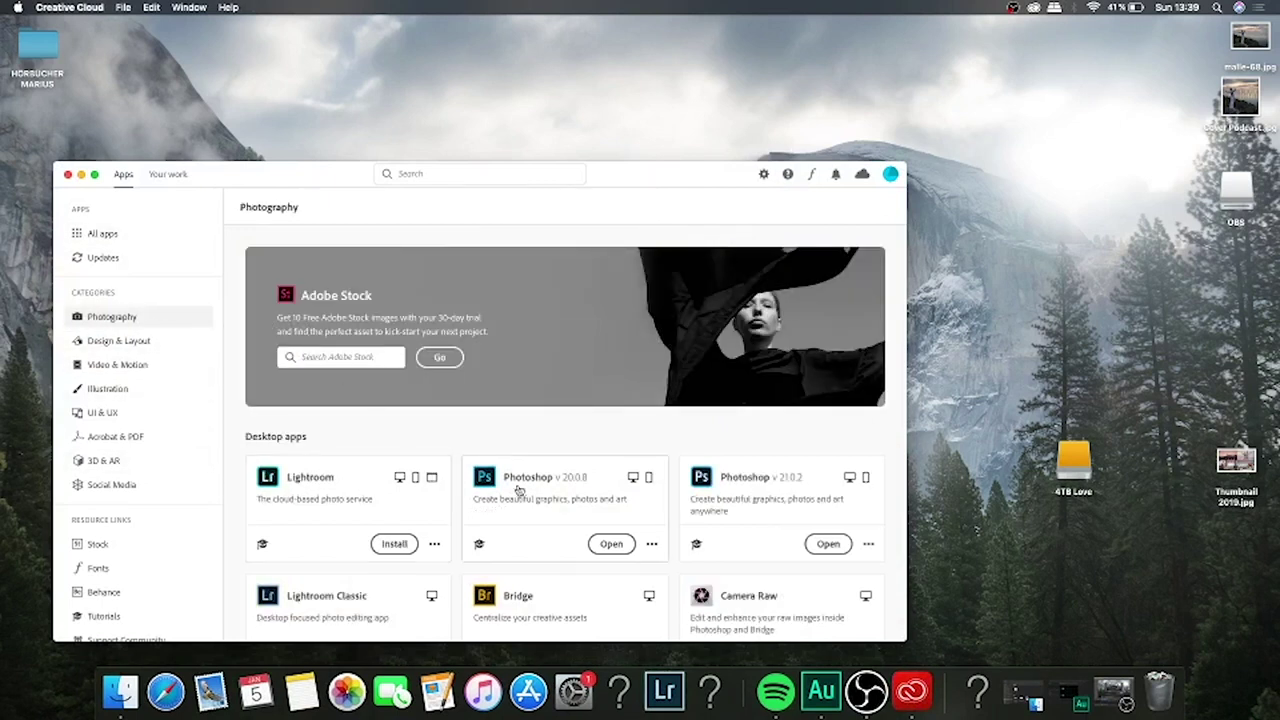
scroll(519, 490, "down", 2)
scroll(519, 490, "down", 1)
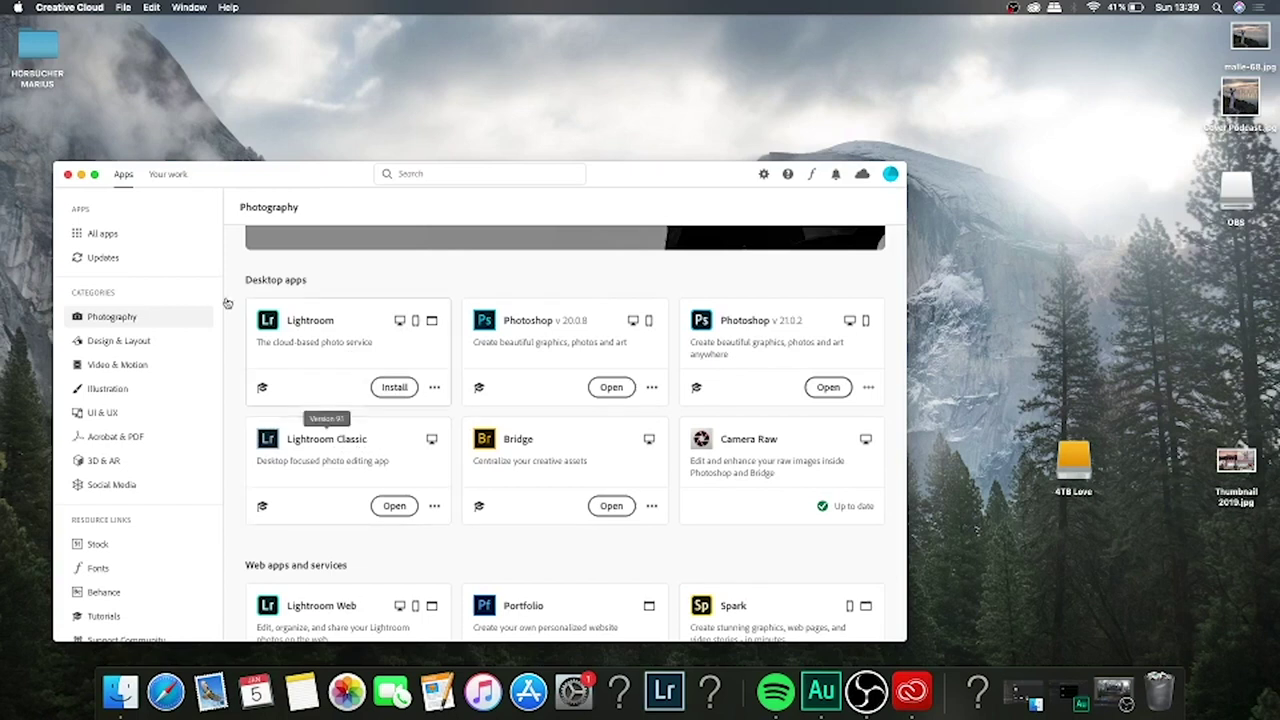
left_click(81, 175)
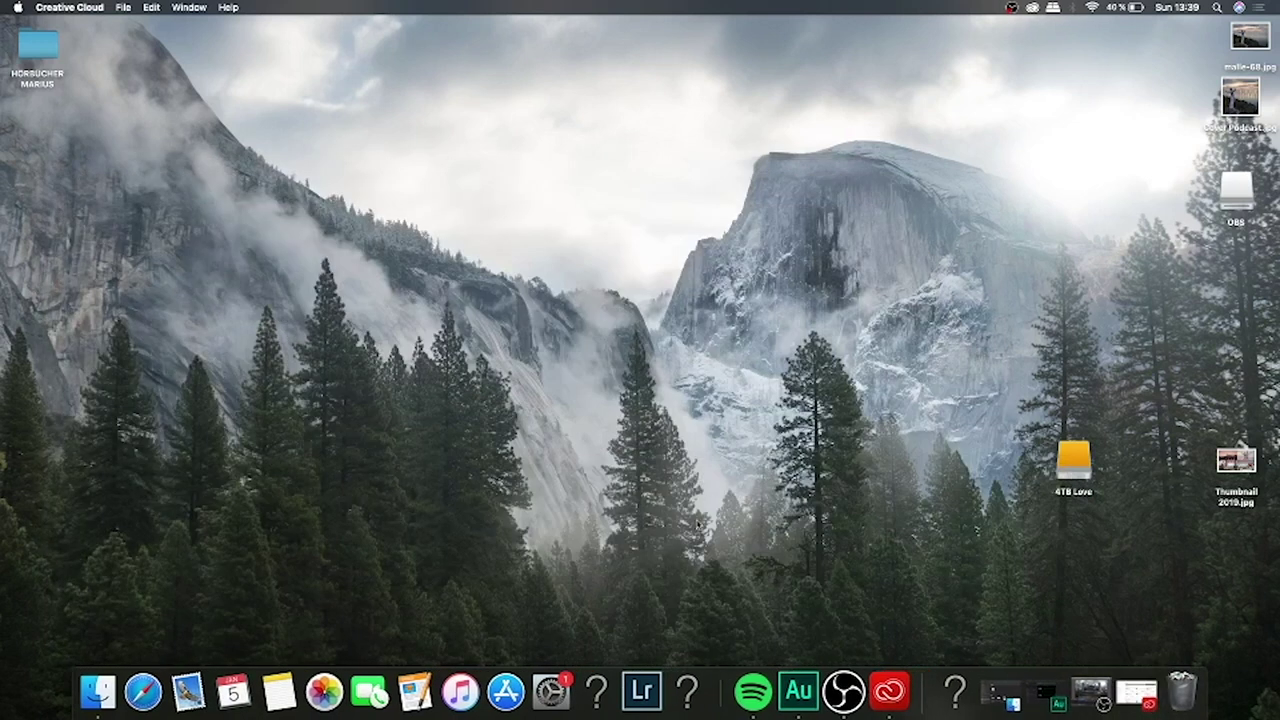
Launch Lightroom Classic via a Spotlight search for 'light' and deselect the photo in the Library grid.
left_click(630, 703)
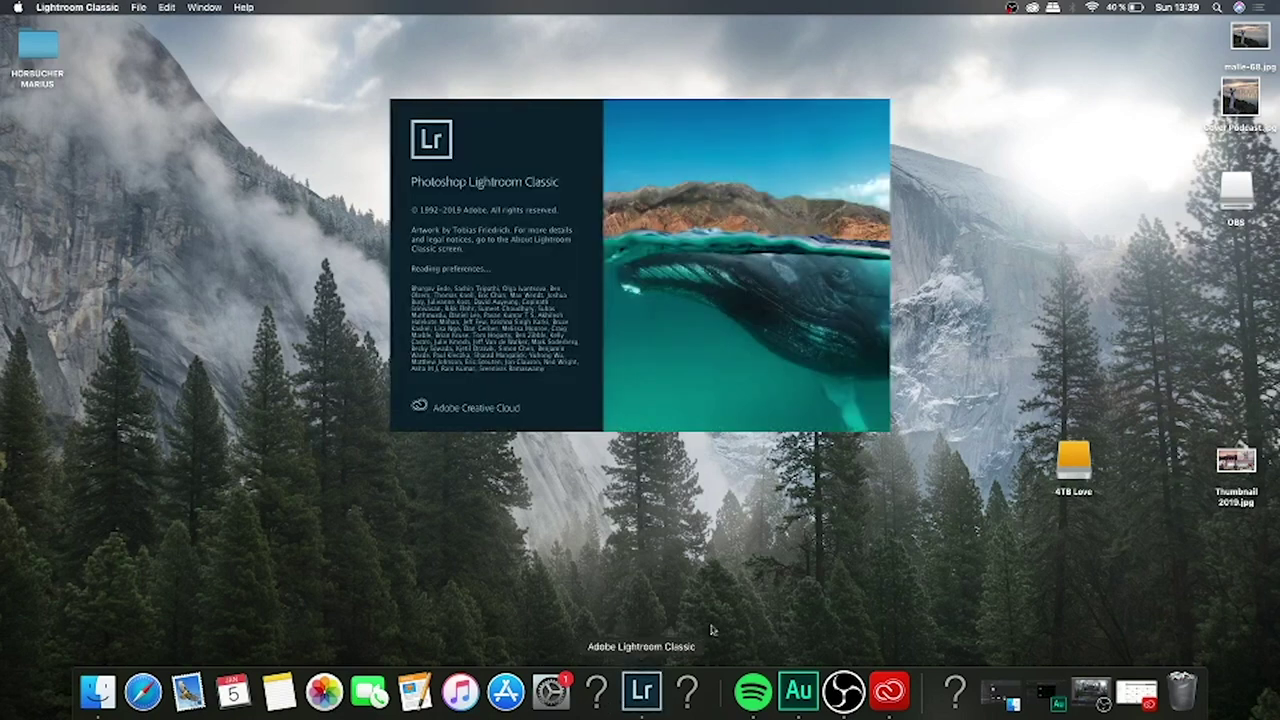
left_click(1217, 7)
type("light")
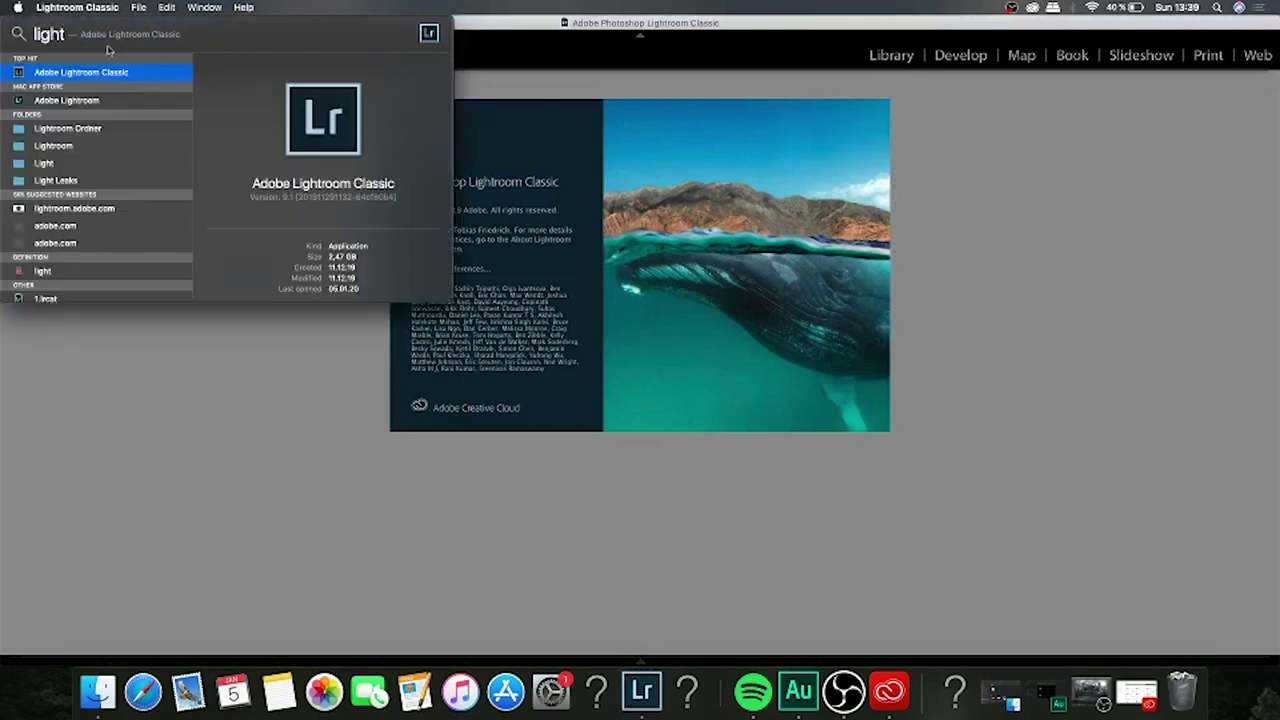
key("Return")
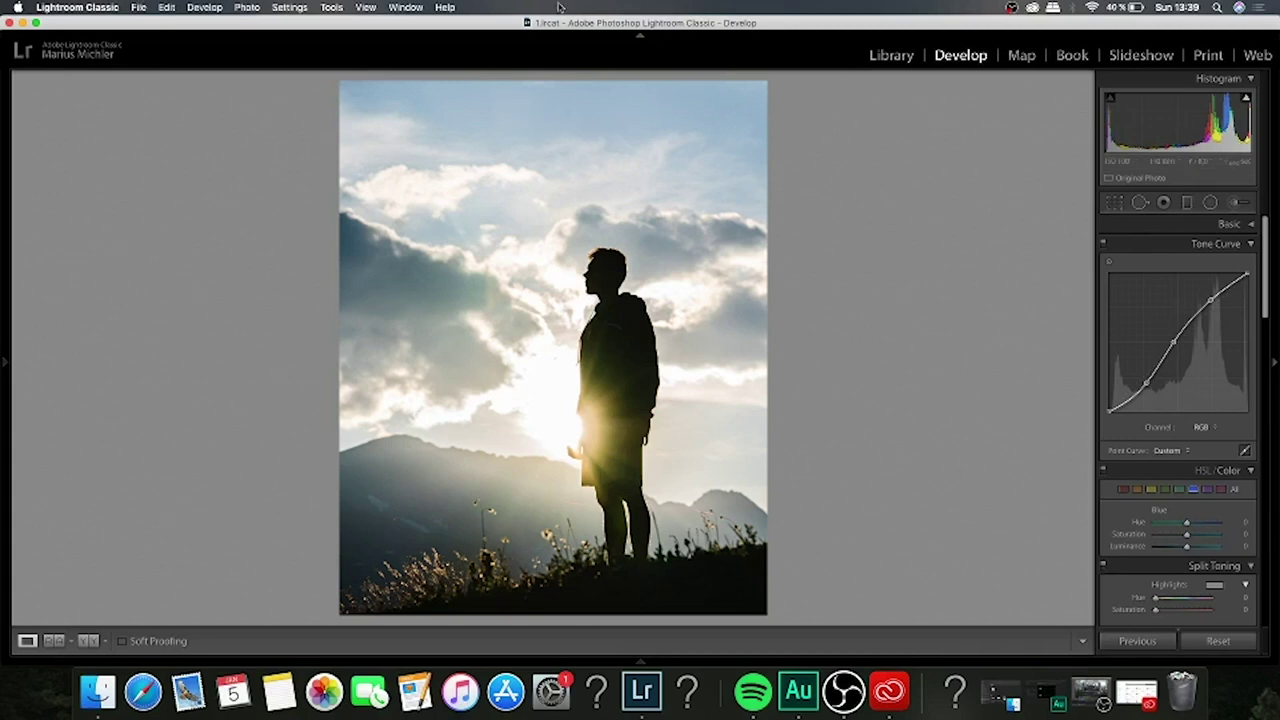
left_click(893, 55)
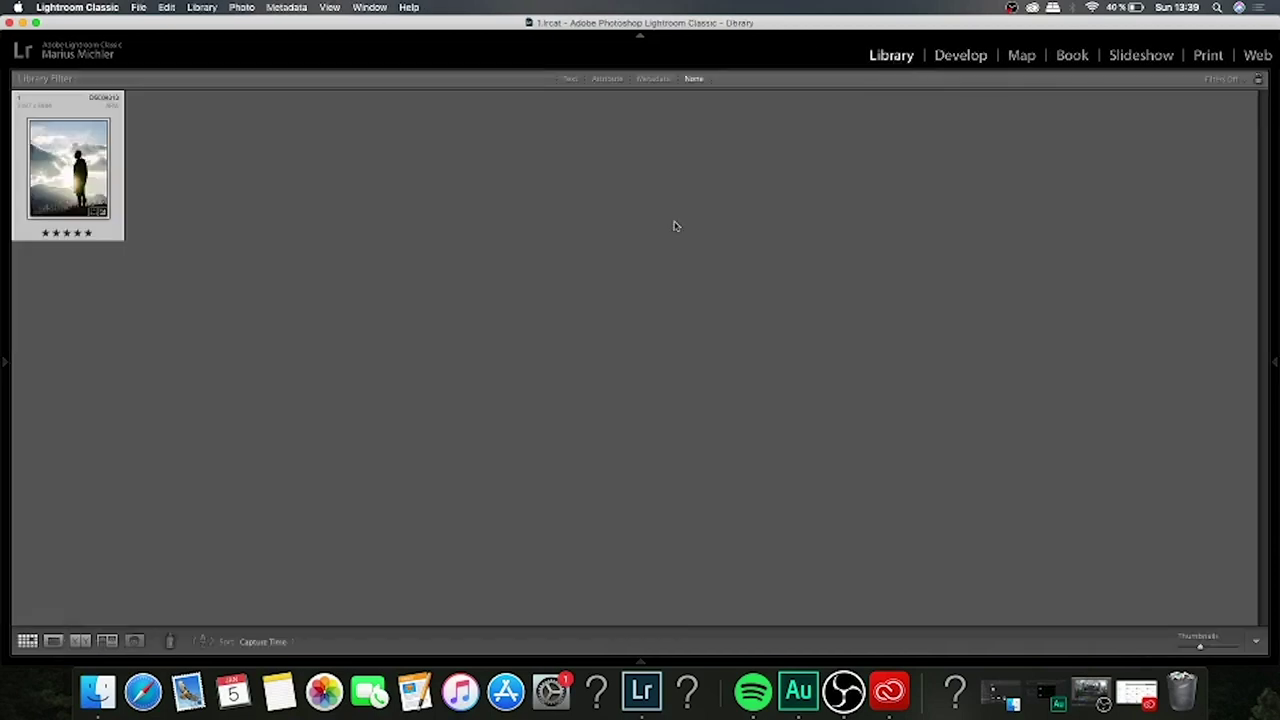
left_click(471, 383)
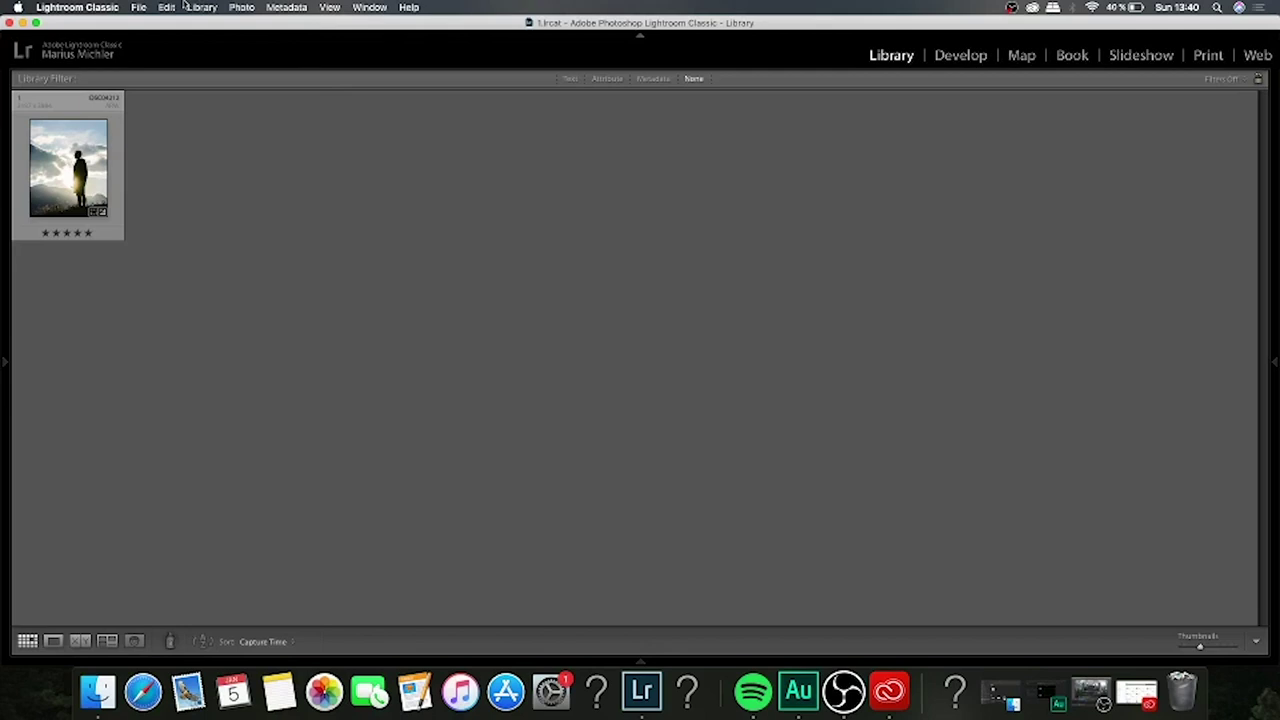
Start a new catalog, browse the Tutorials folder and folder 1, then cancel.
left_click(139, 7)
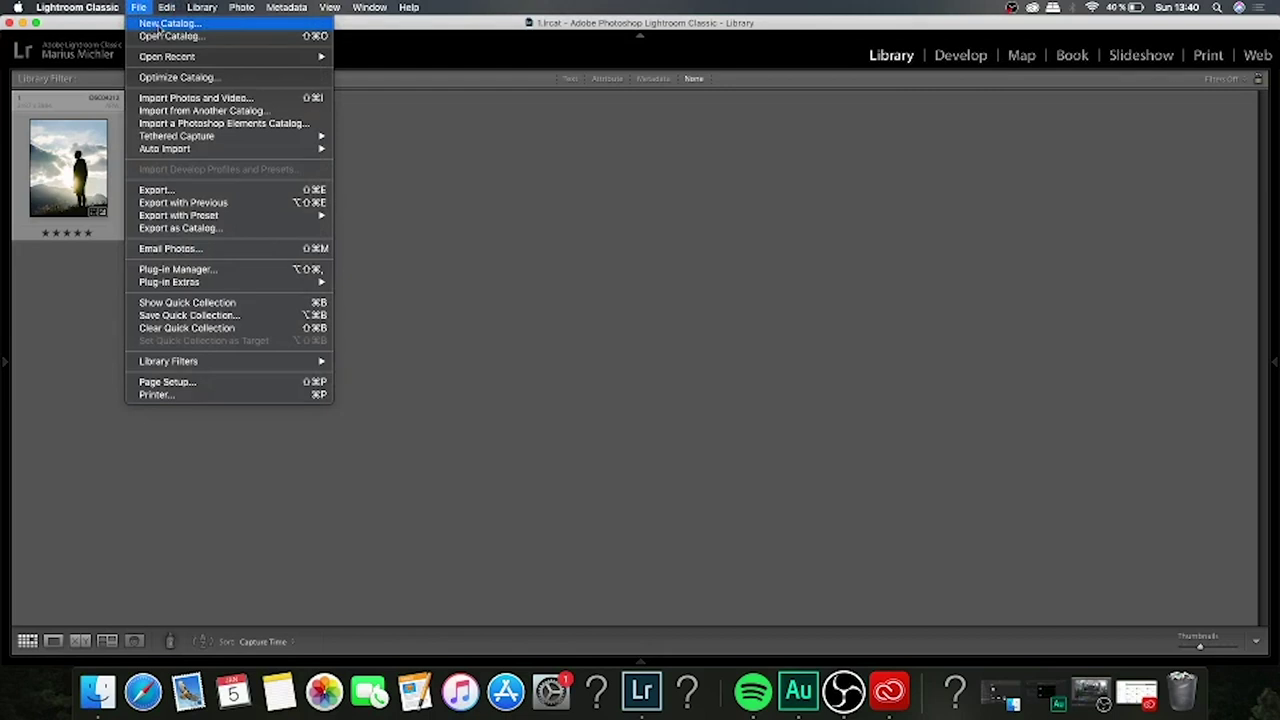
left_click(160, 24)
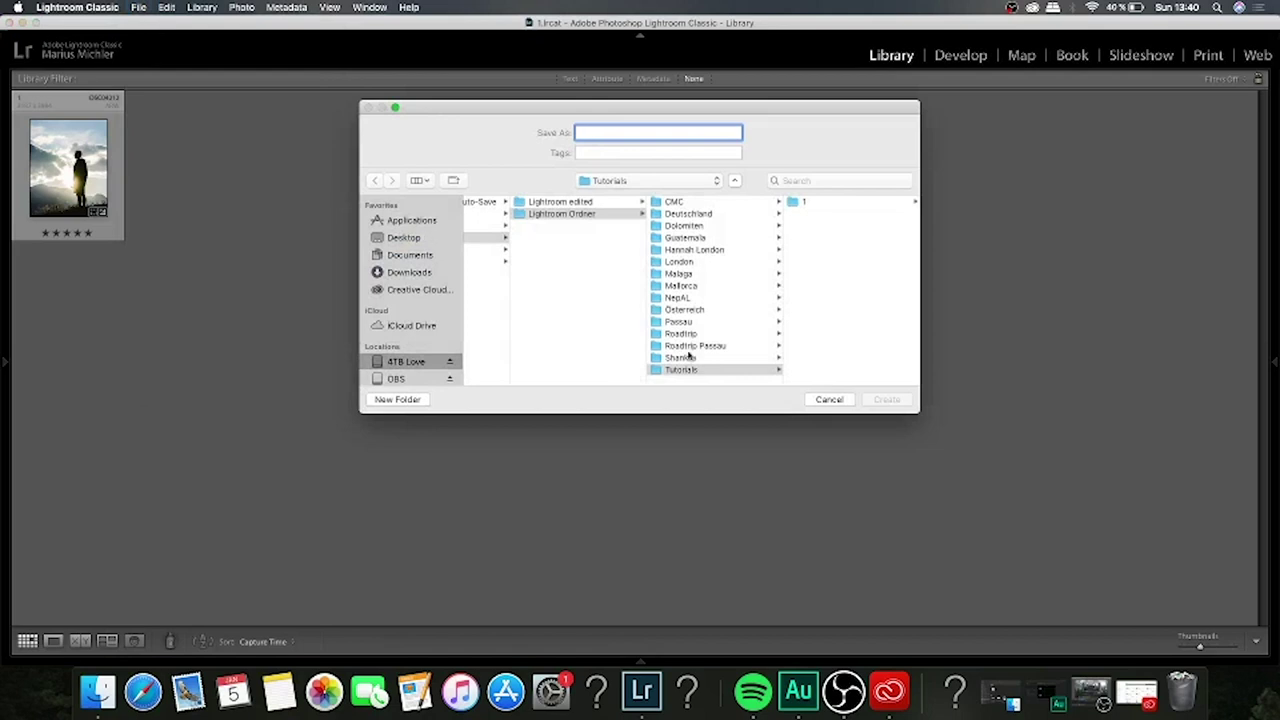
left_click(774, 370)
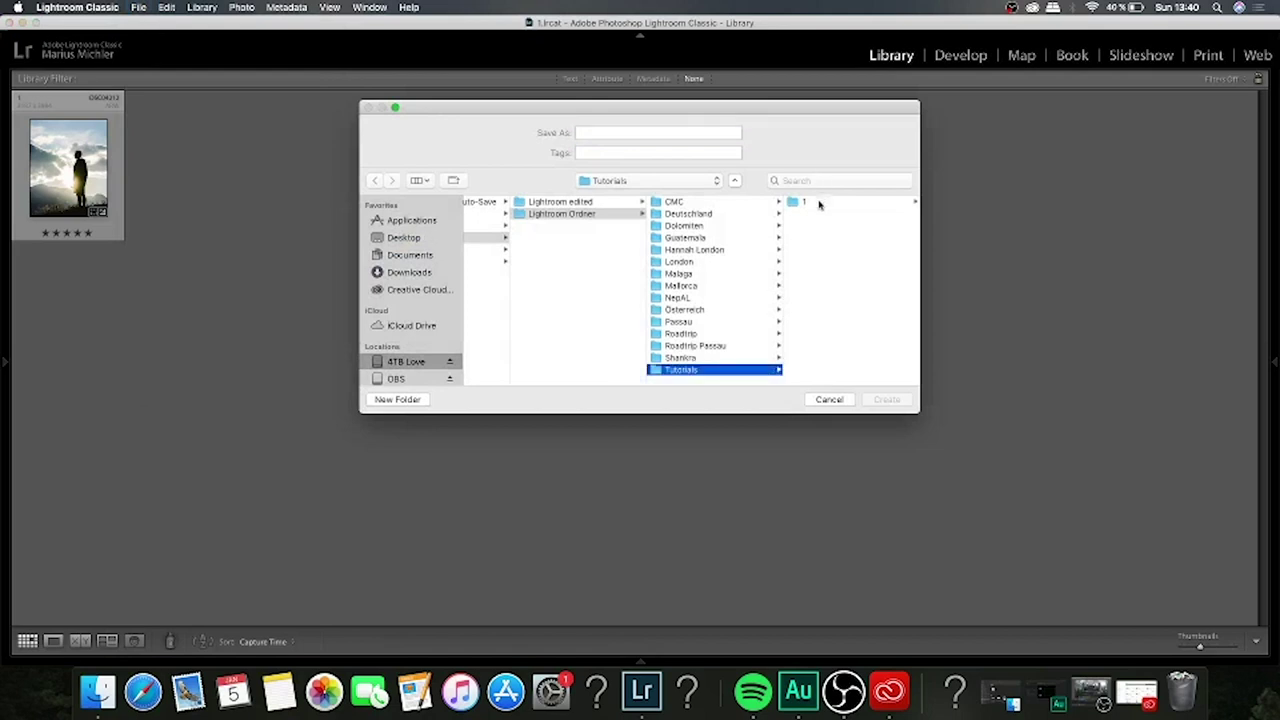
left_click(818, 203)
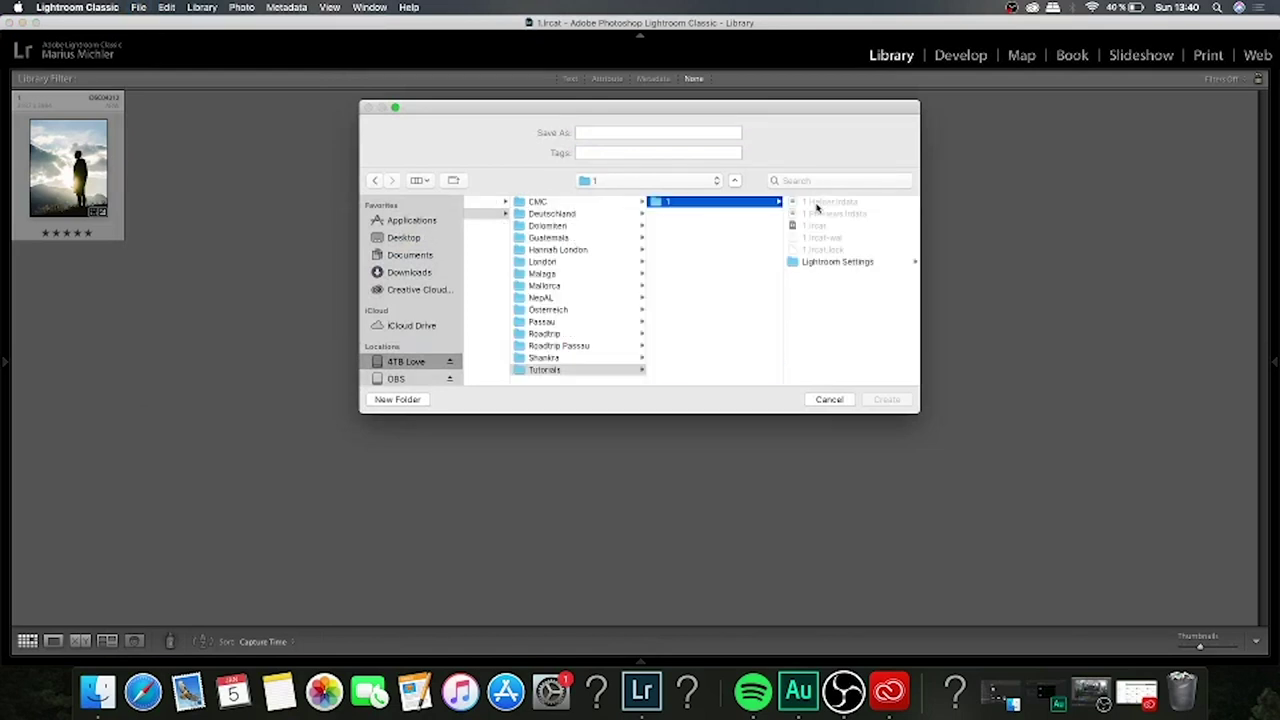
left_click(546, 369)
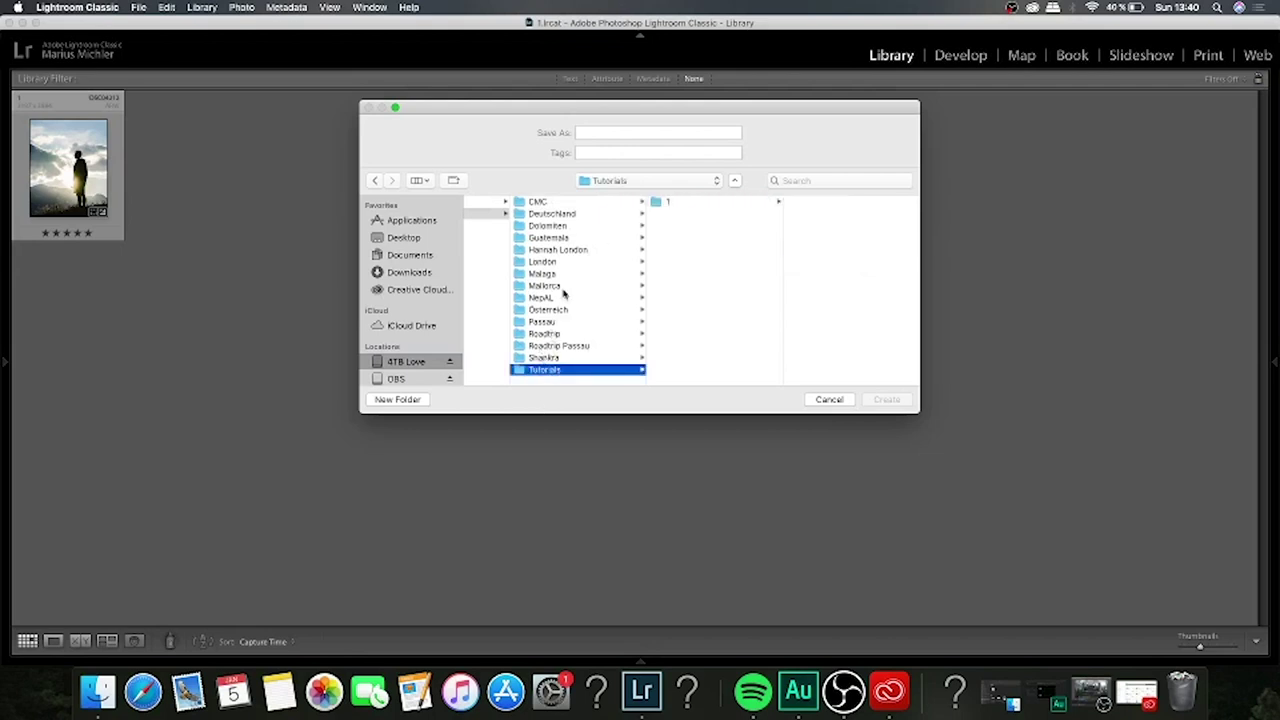
left_click(827, 399)
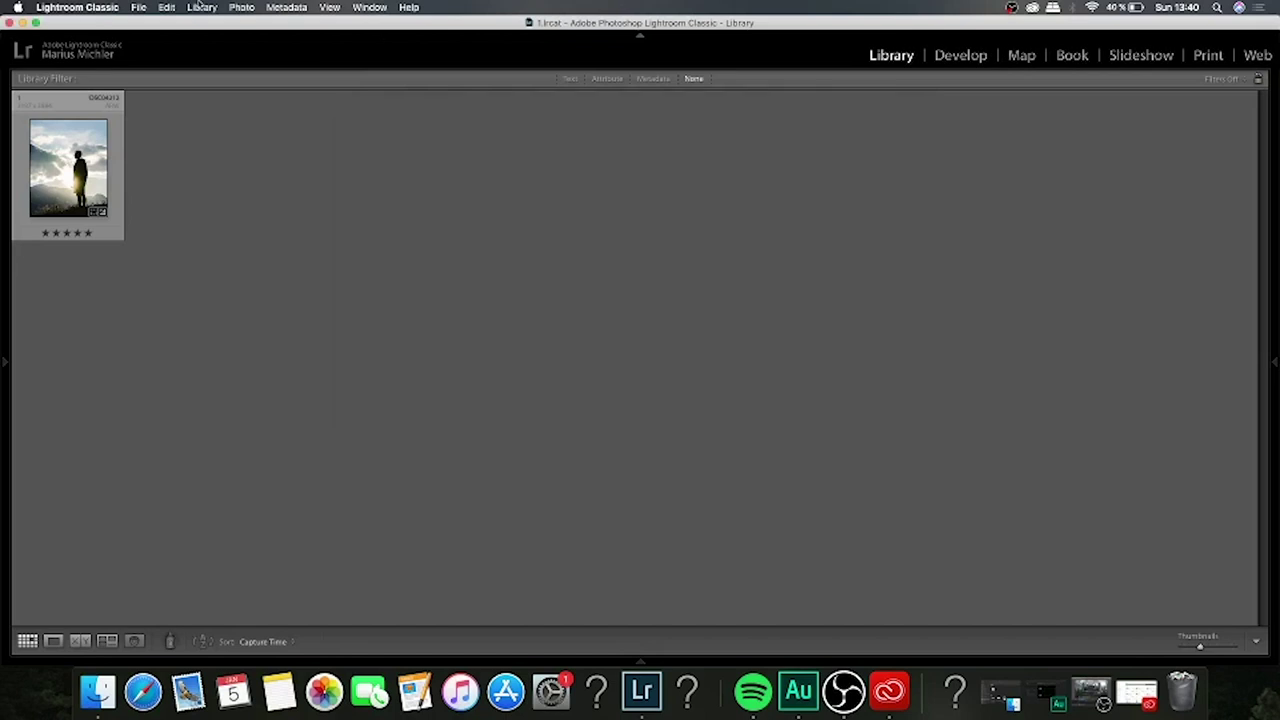
Create catalog '1' inside a new Tutorials subfolder named '1 ReaL'.
left_click(138, 7)
left_click(168, 22)
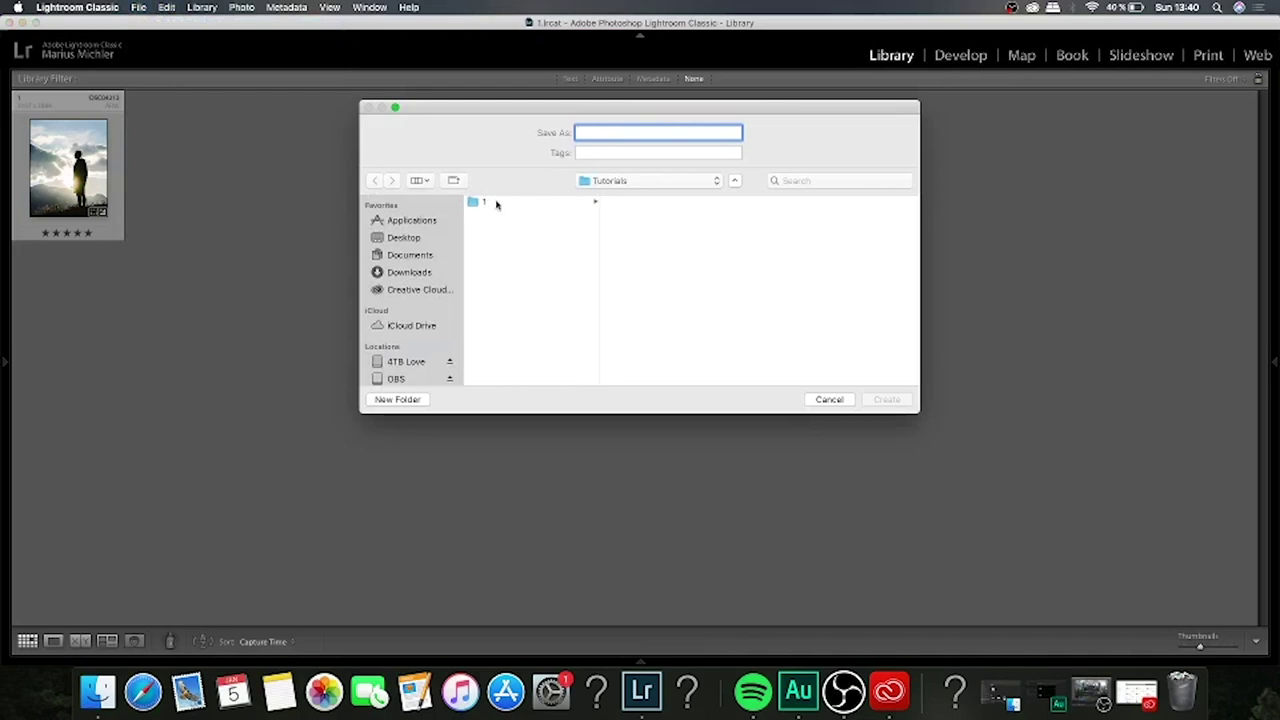
left_click(494, 203)
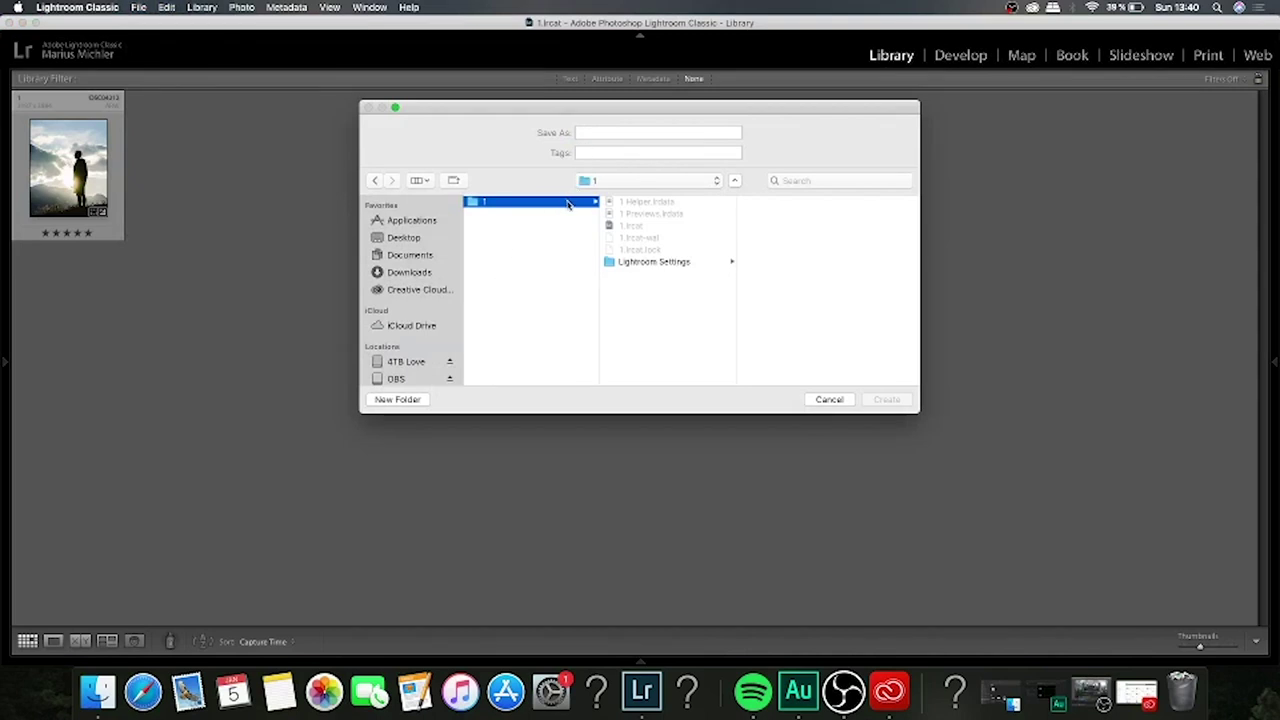
left_click(637, 226)
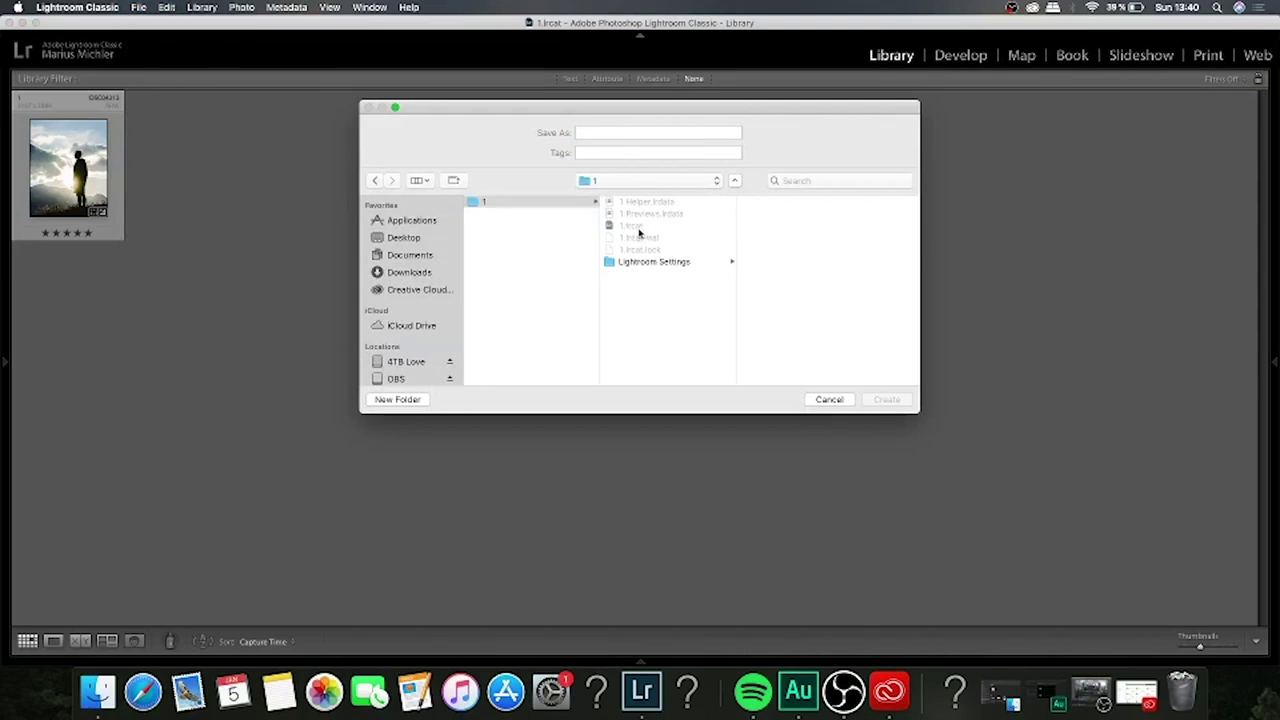
left_click(529, 203)
left_click(489, 321)
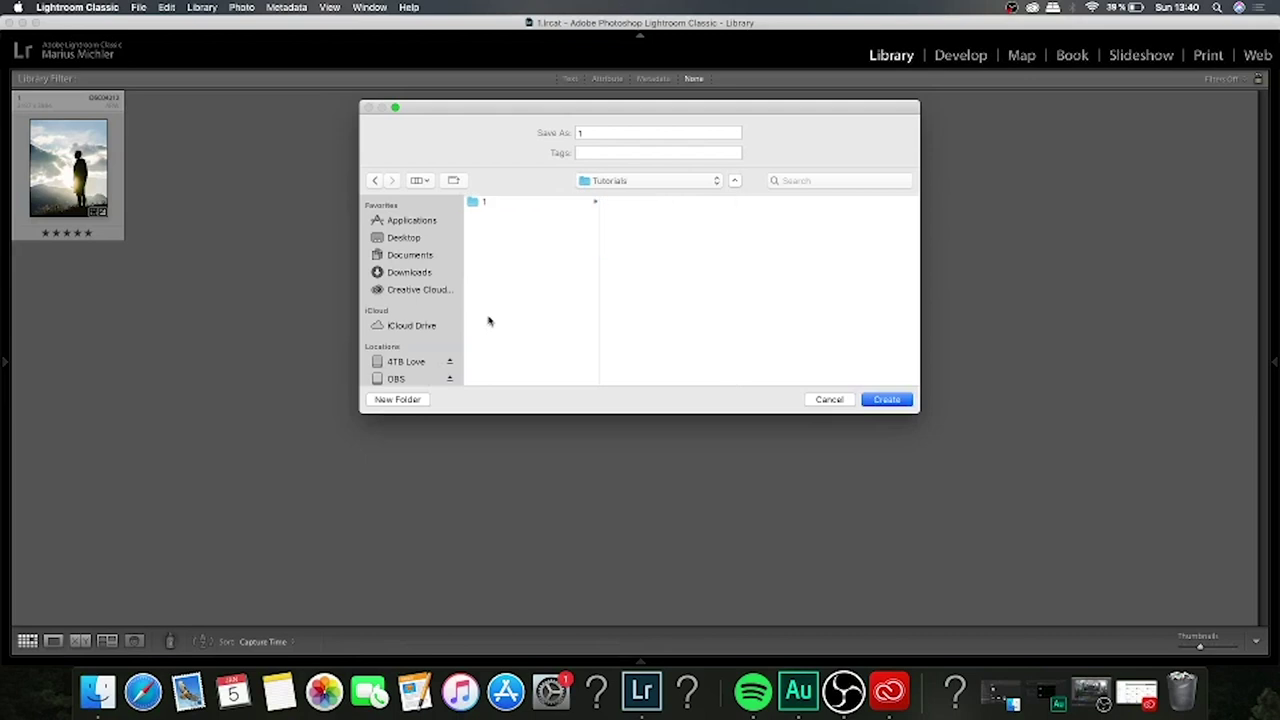
left_click(397, 399)
type("1 Real")
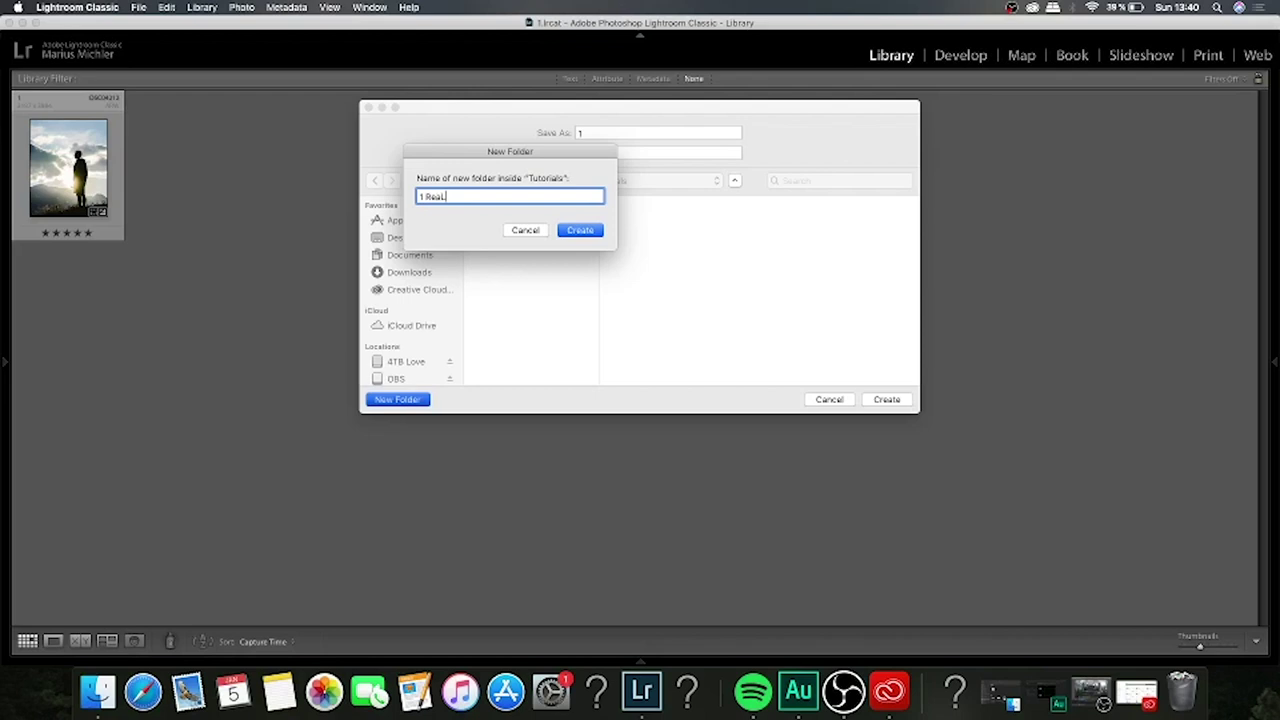
key("Return")
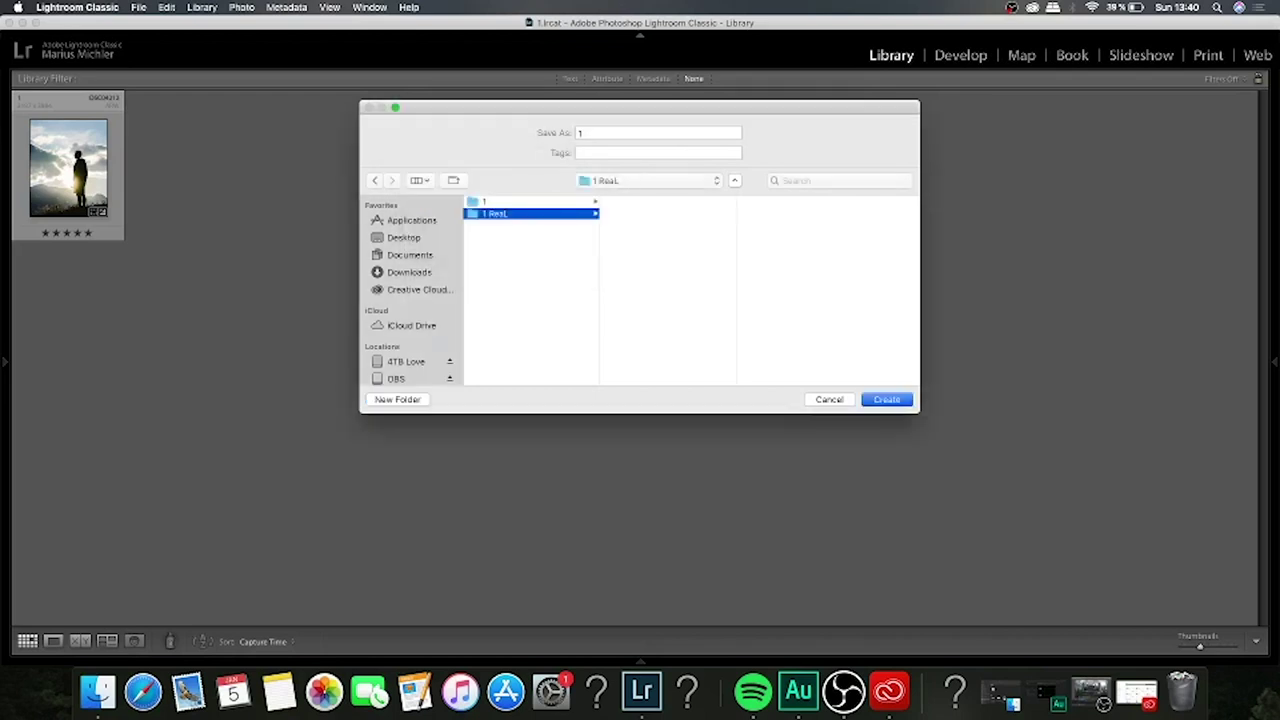
left_click(887, 400)
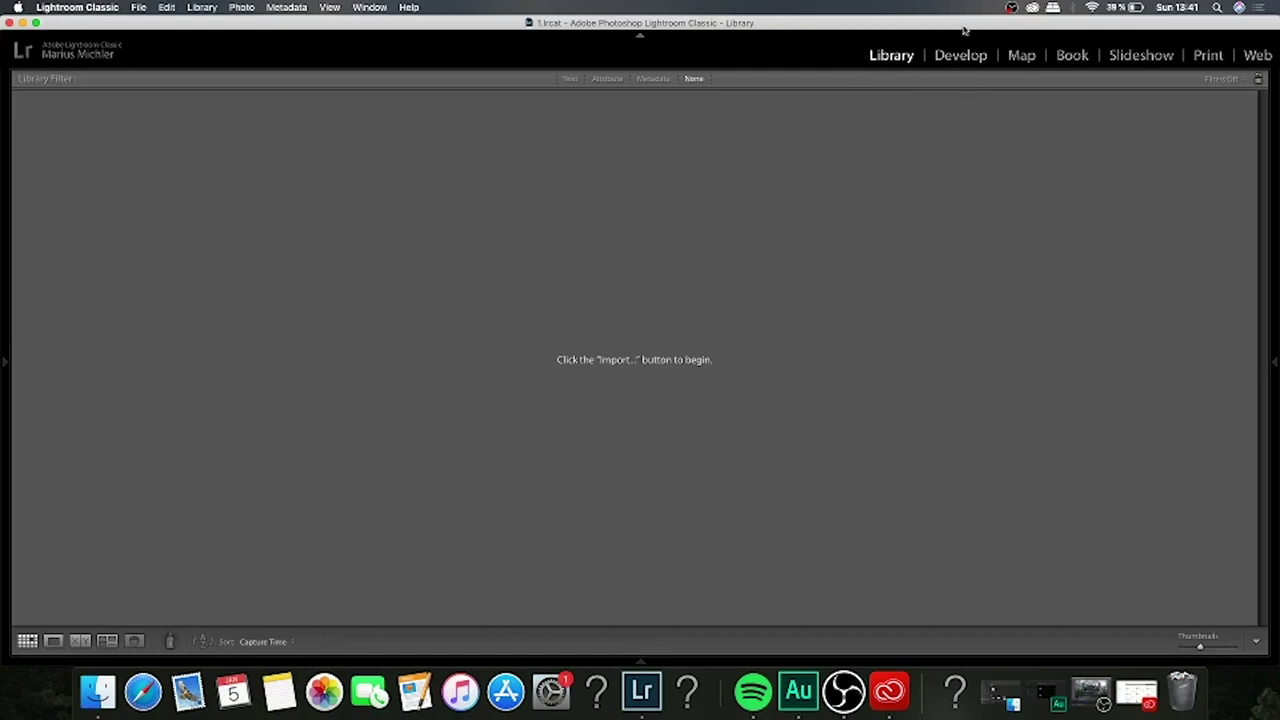
Hide the top module-picker panel once the empty 1.lrcat catalog has loaded.
left_click(905, 35)
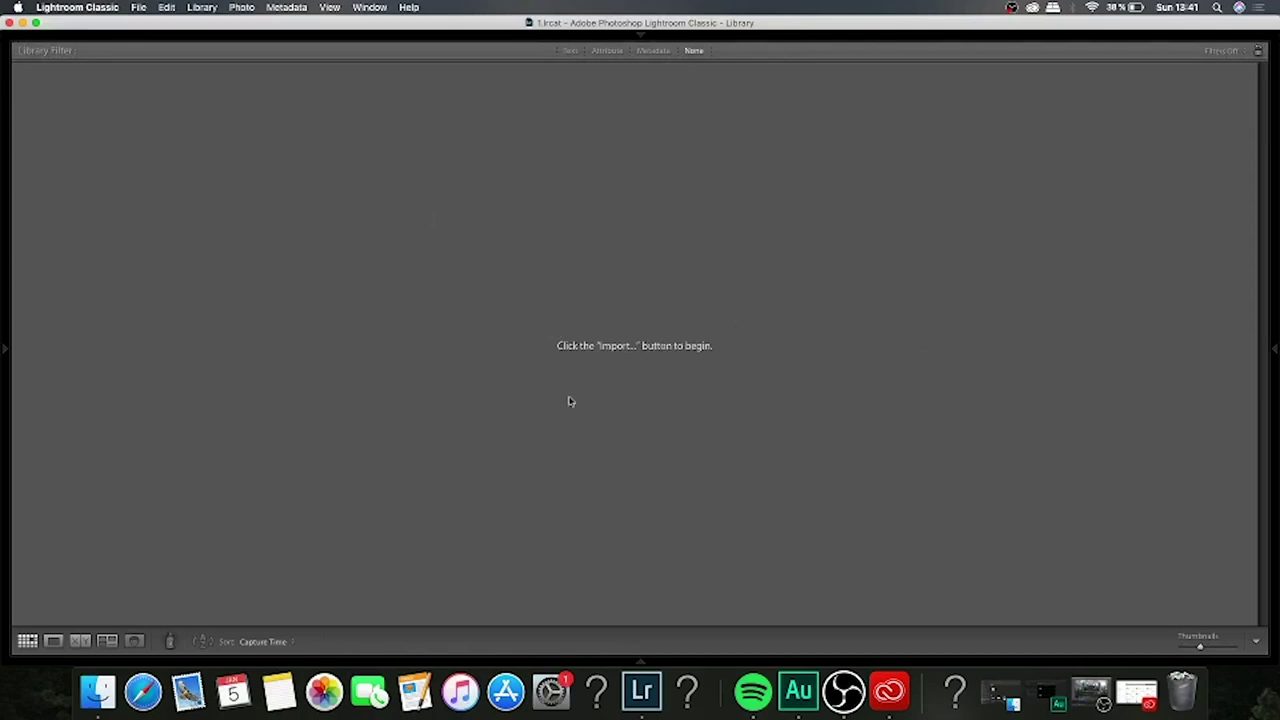
Open Import and browse 4TB Love > Videodateien > Travel > Roadtrip Sommer 19 > Roadtrip > Photos > A7S.
left_click(139, 8)
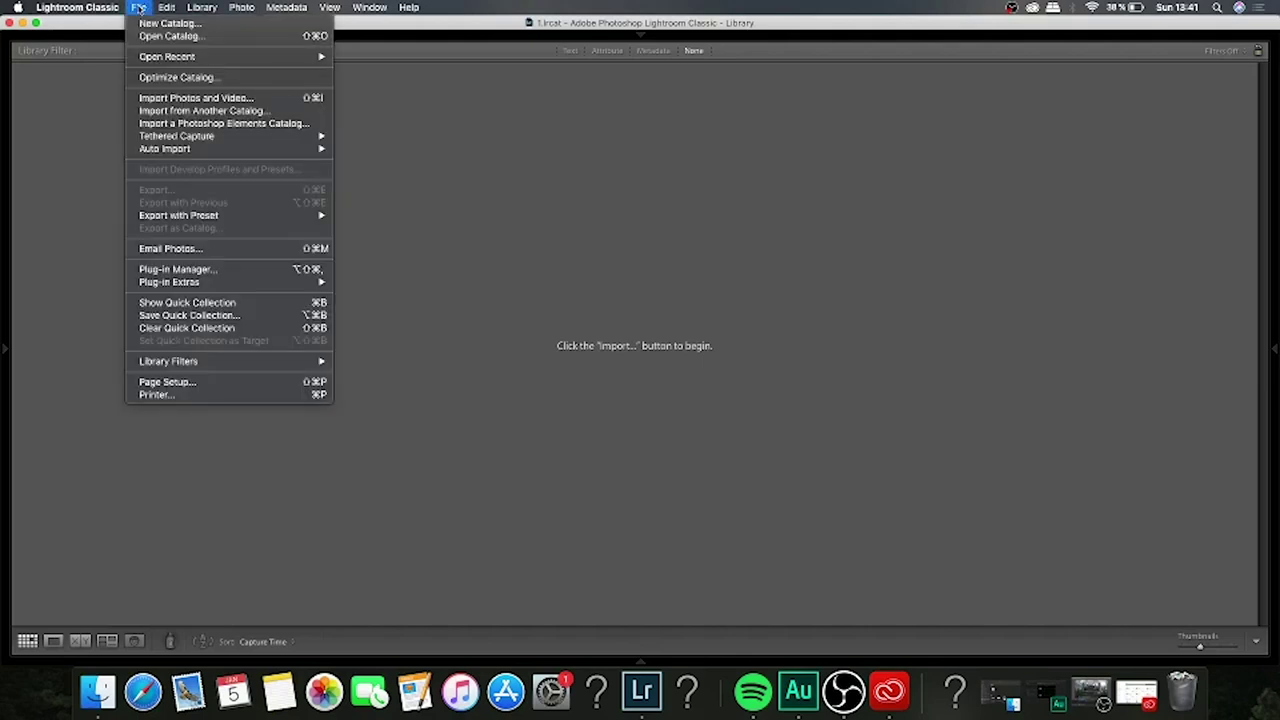
left_click(193, 100)
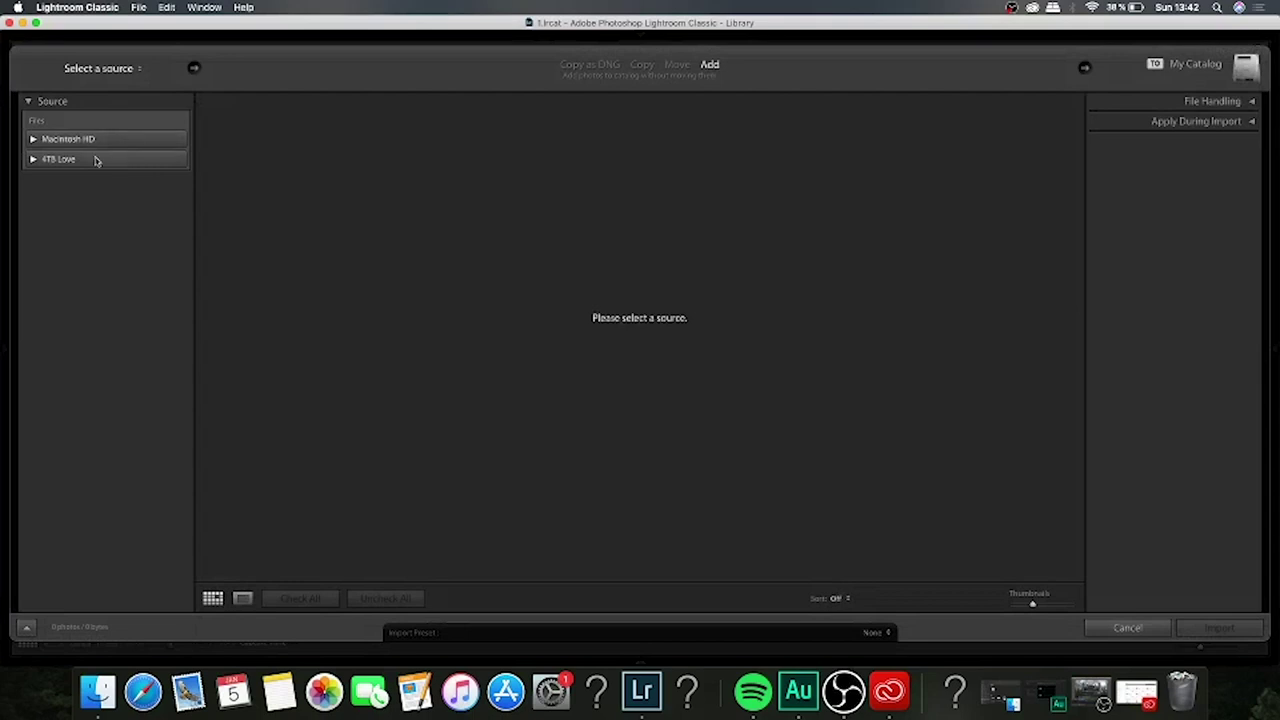
left_click(34, 159)
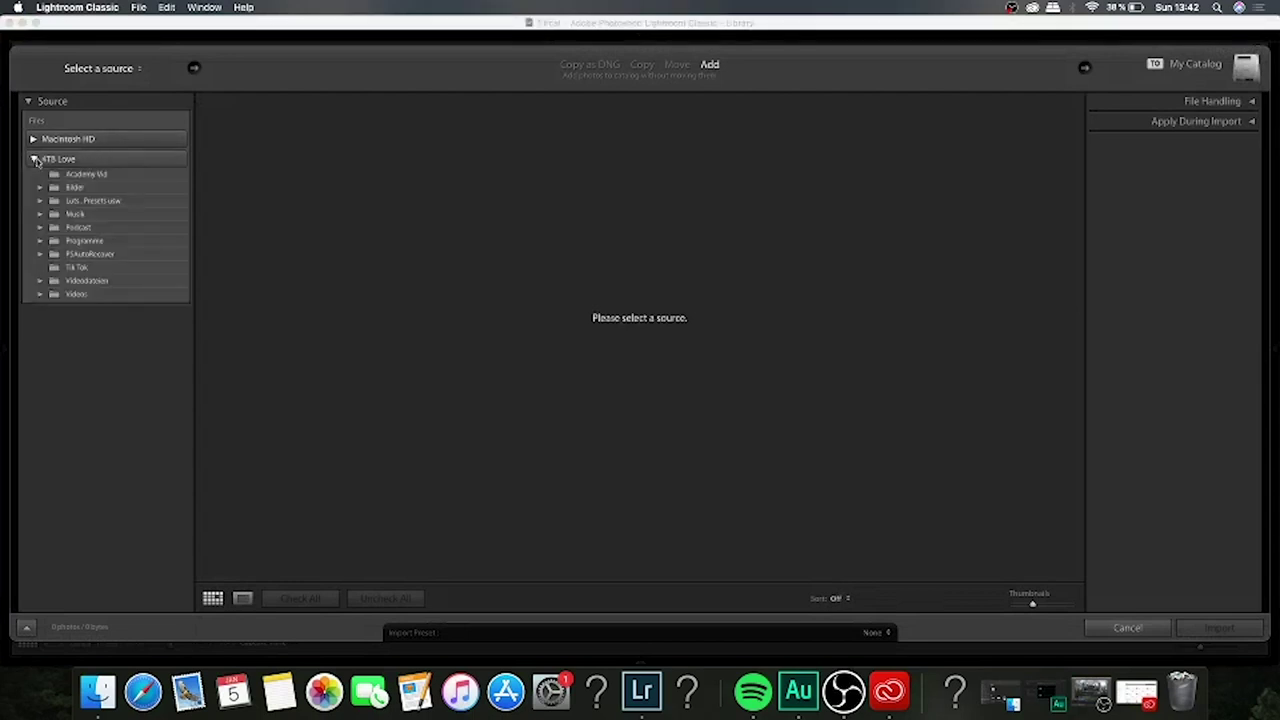
left_click(40, 281)
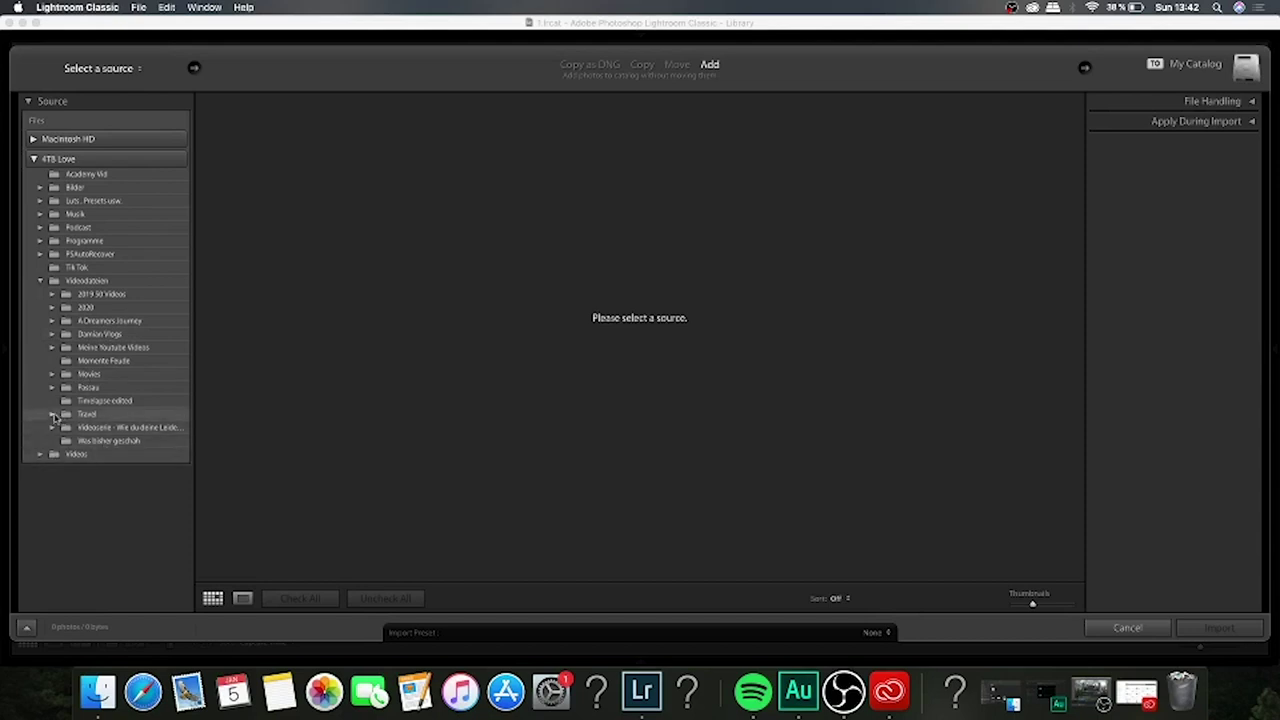
left_click(52, 414)
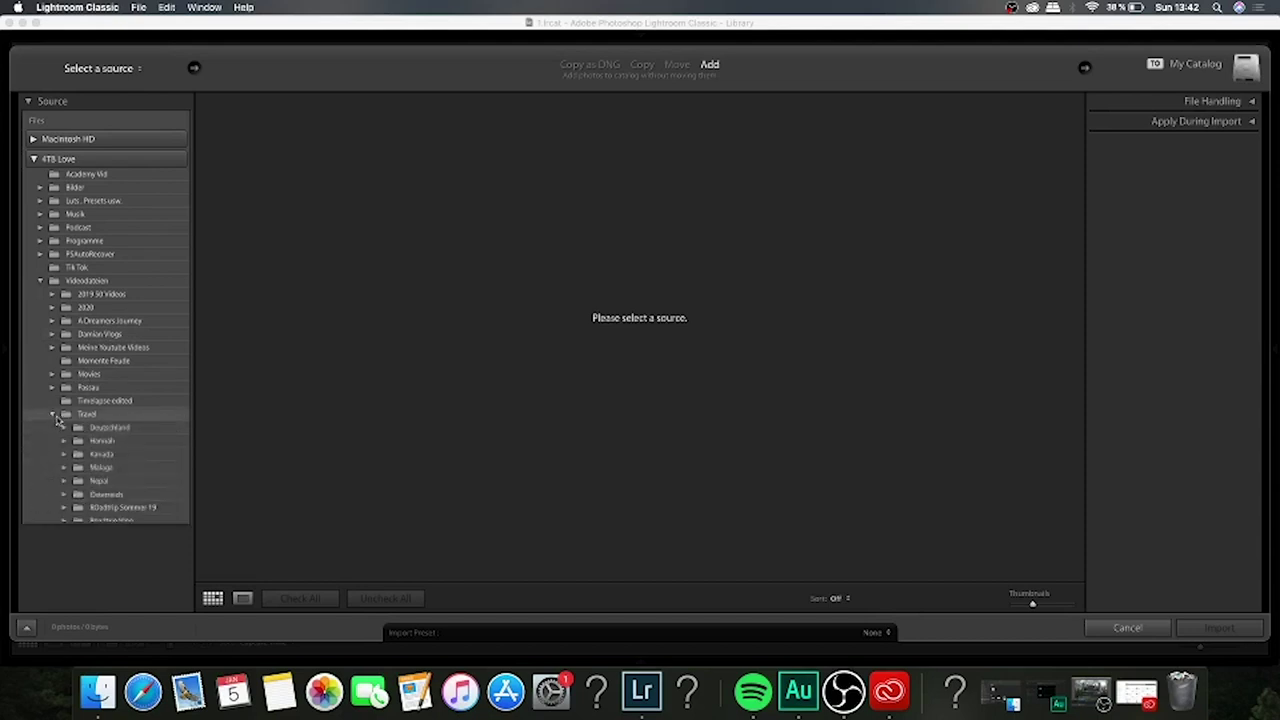
left_click(63, 509)
left_click(76, 521)
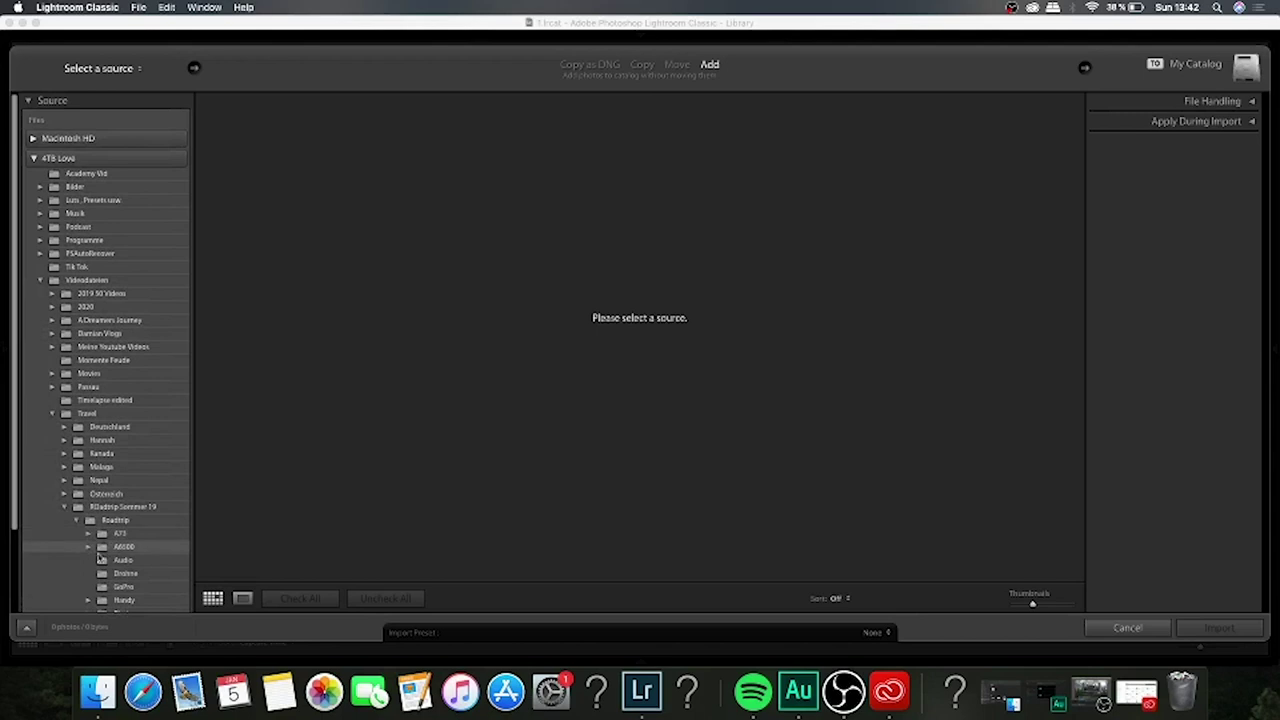
scroll(100, 580, "down", 1)
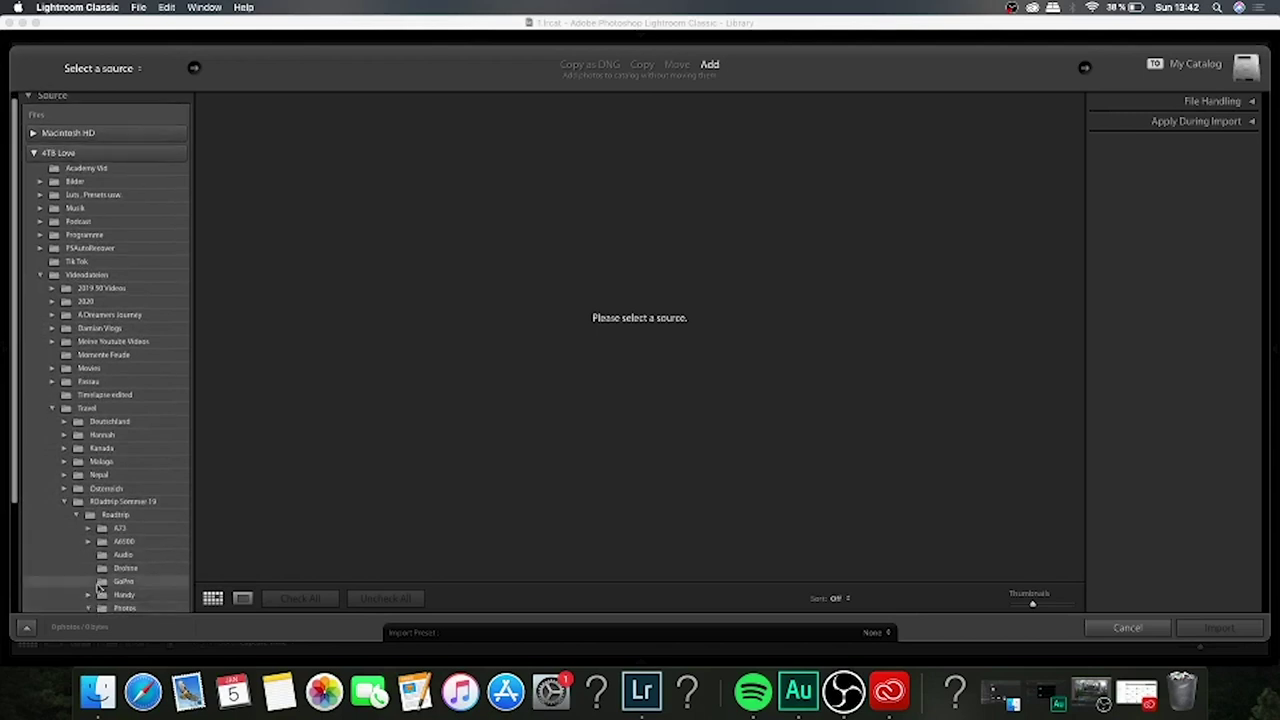
scroll(100, 588, "down", 1)
left_click(88, 577)
left_click(120, 581)
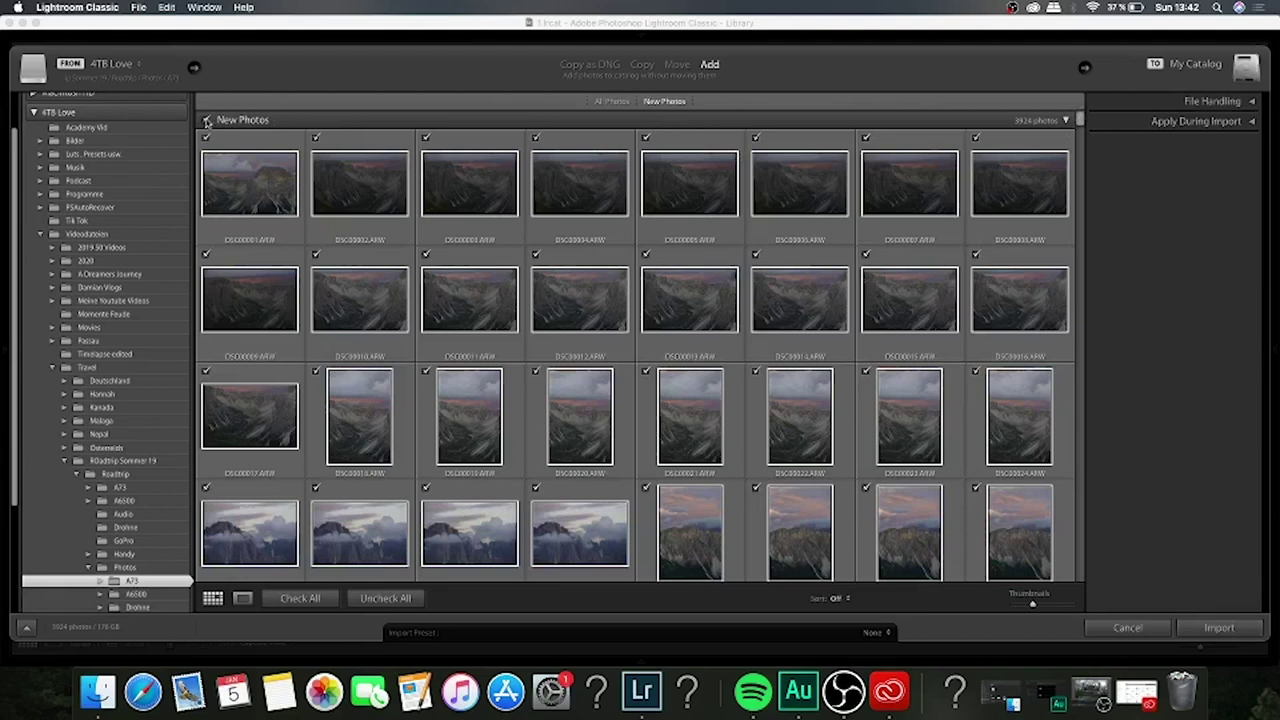
Uncheck all photos, import only the backlit silhouette shot, and switch to Develop.
left_click(207, 120)
left_click_drag(1080, 122, 1078, 162)
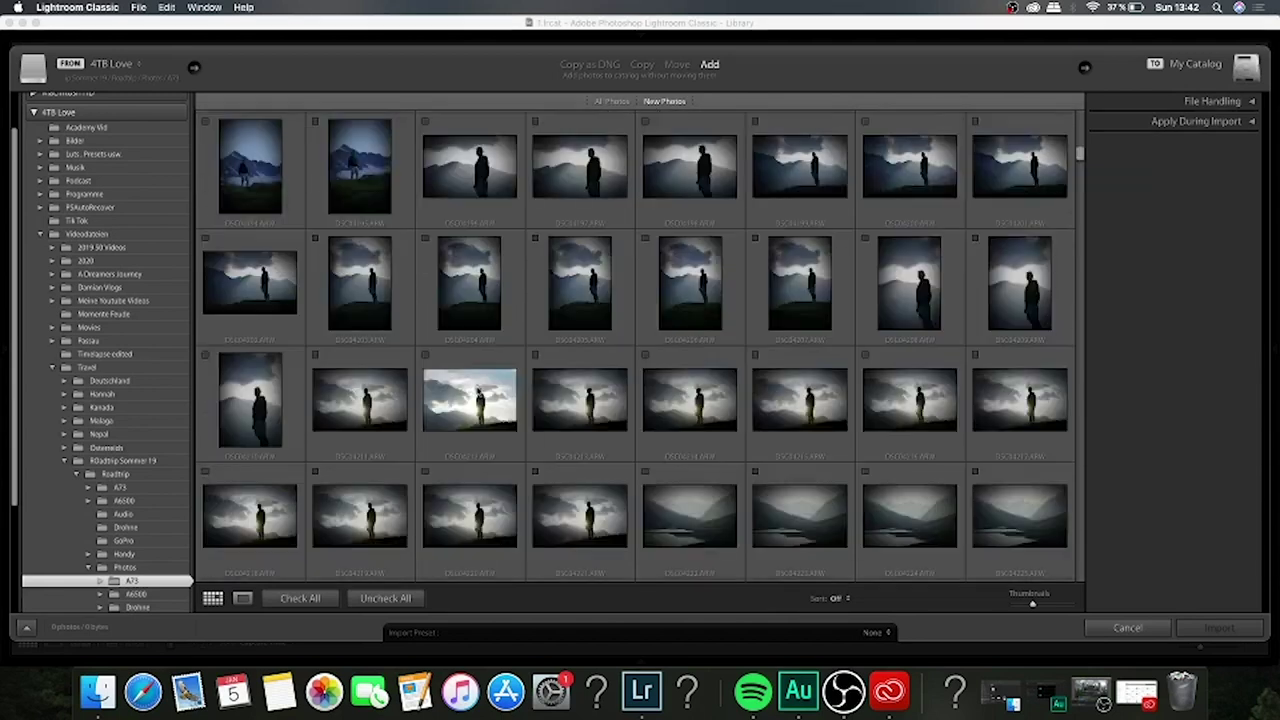
left_click(475, 380)
left_click(425, 354)
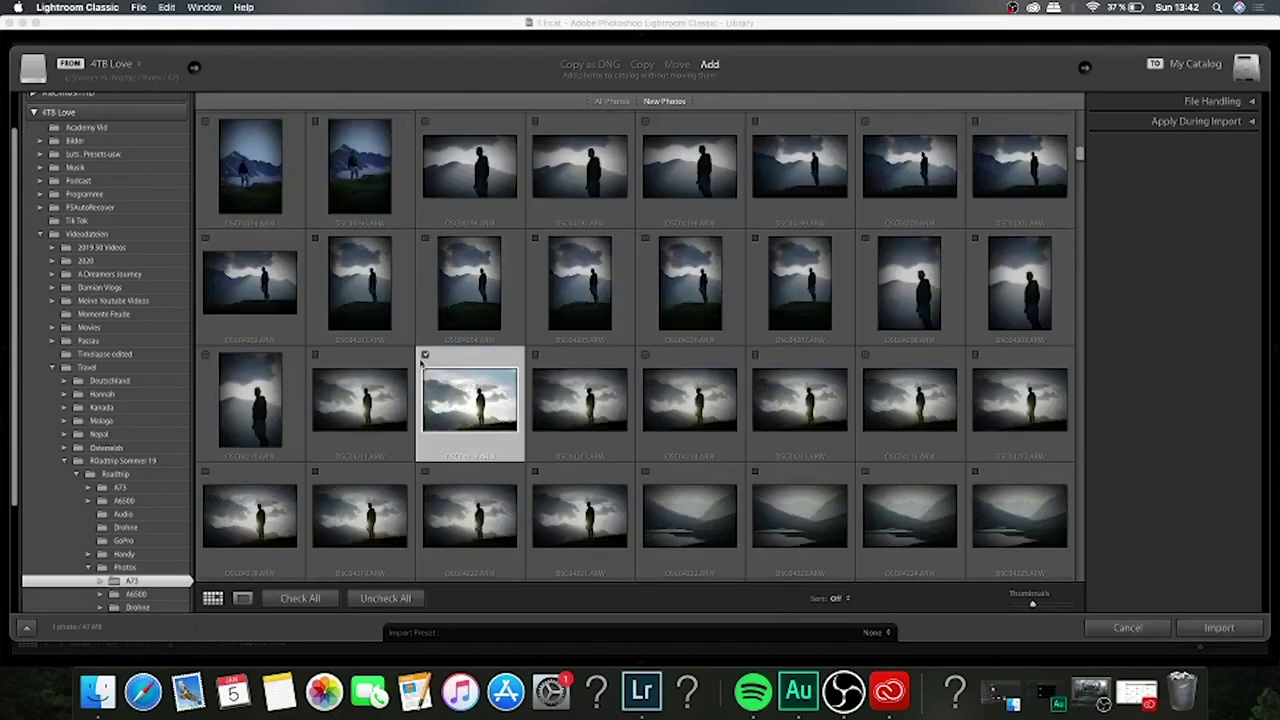
left_click(1224, 628)
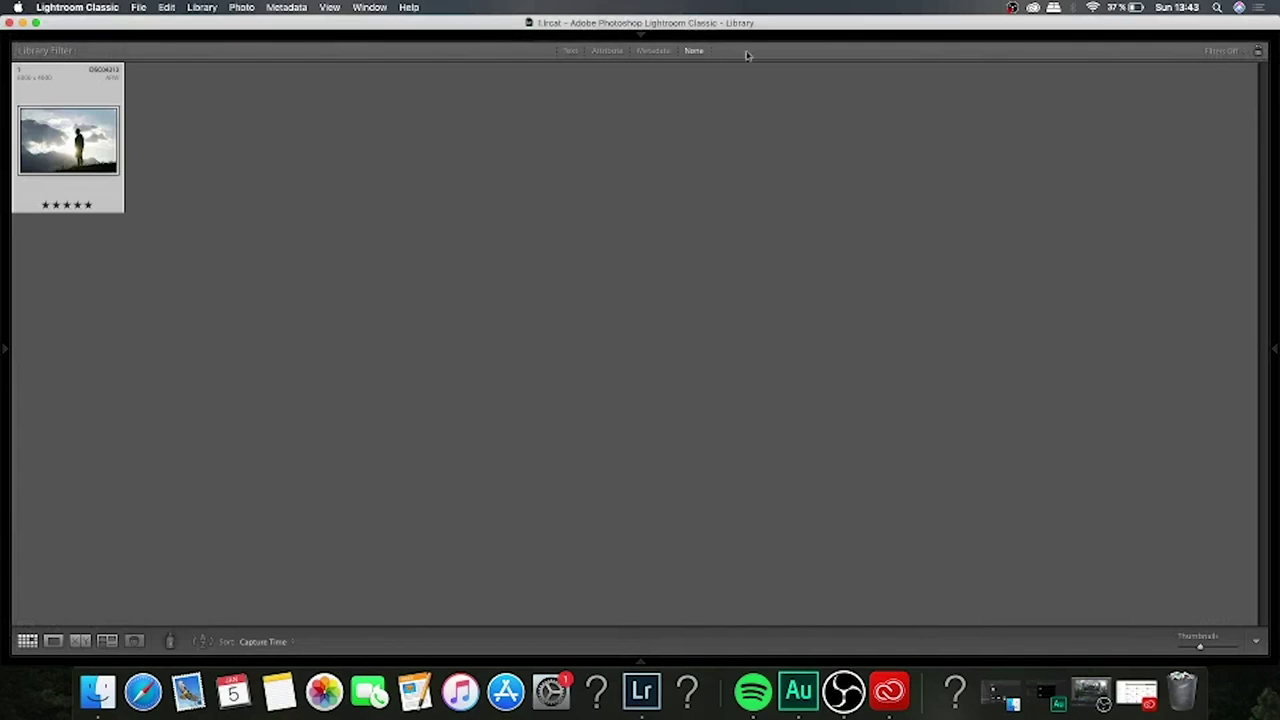
mouse_move(745, 54)
left_click(960, 56)
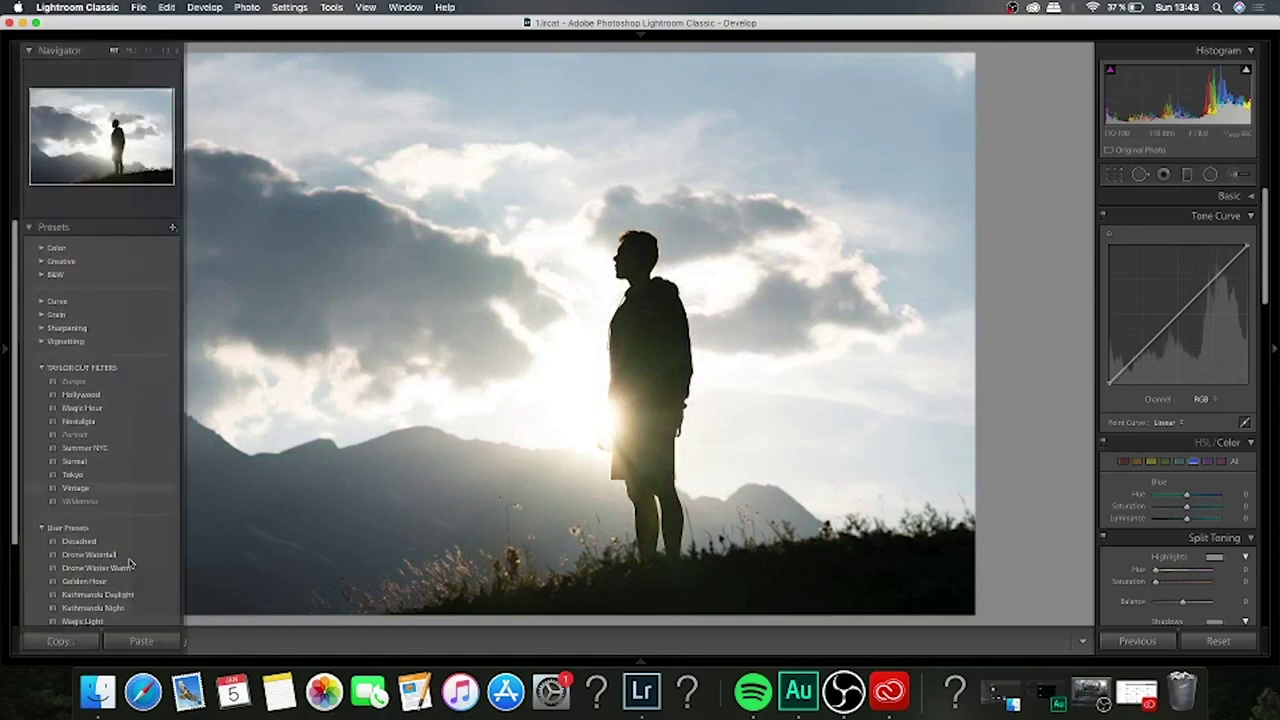
scroll(116, 569, "down", 2)
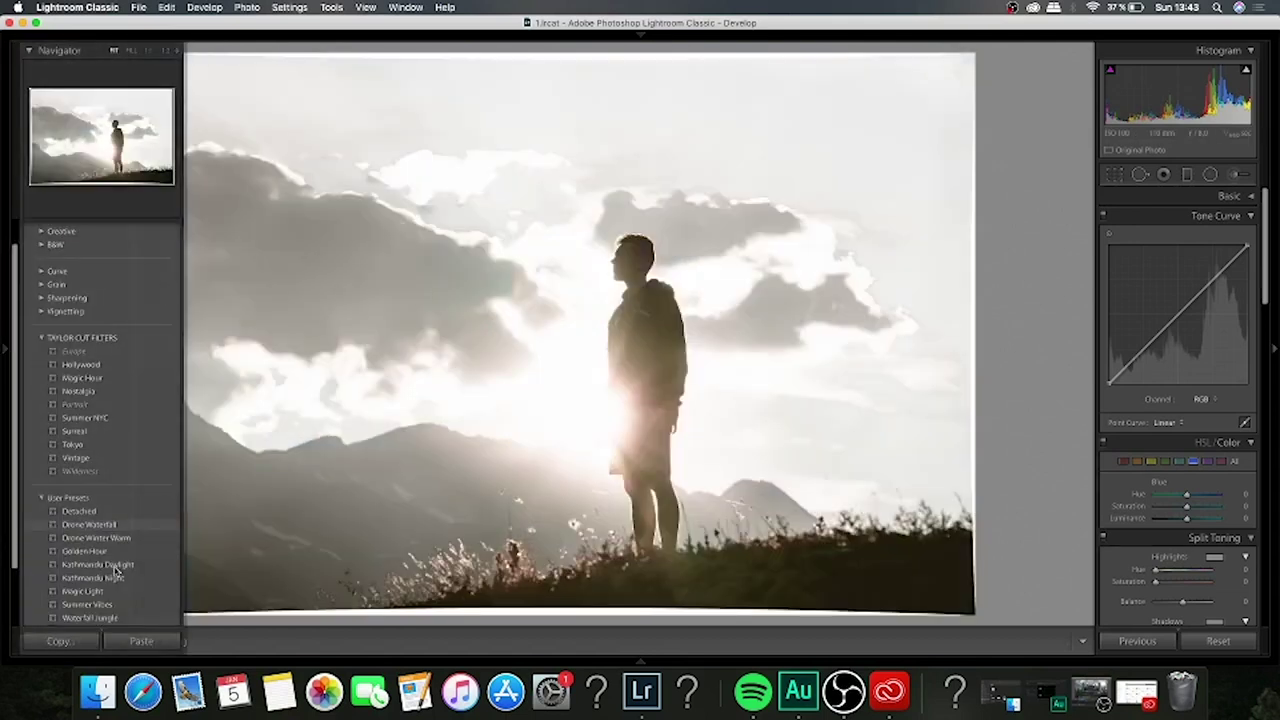
left_click(116, 567)
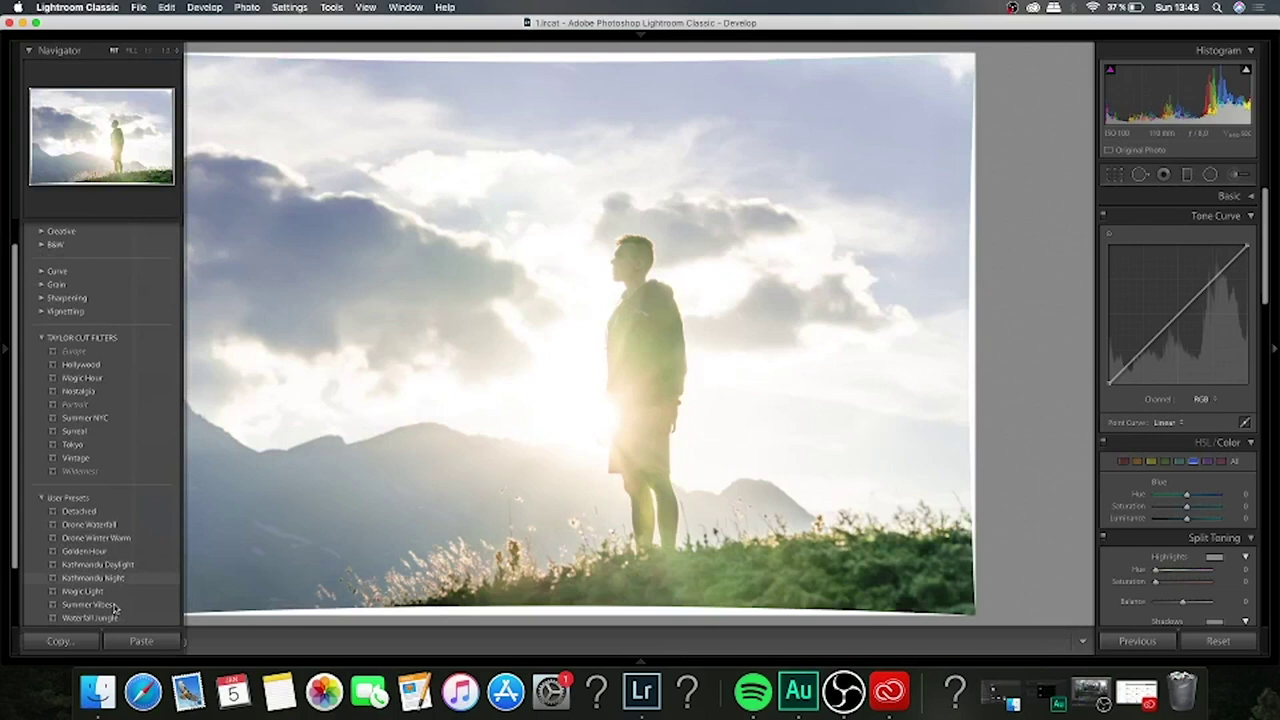
left_click(116, 607)
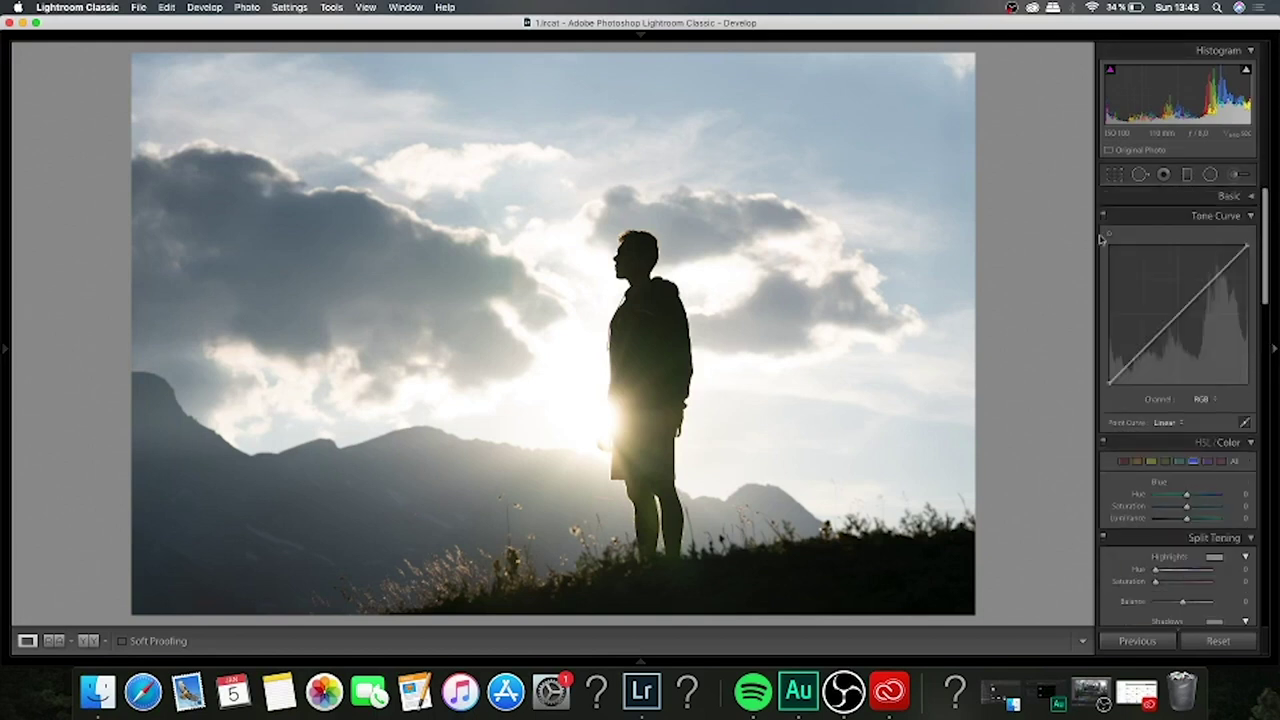
left_click(1114, 175)
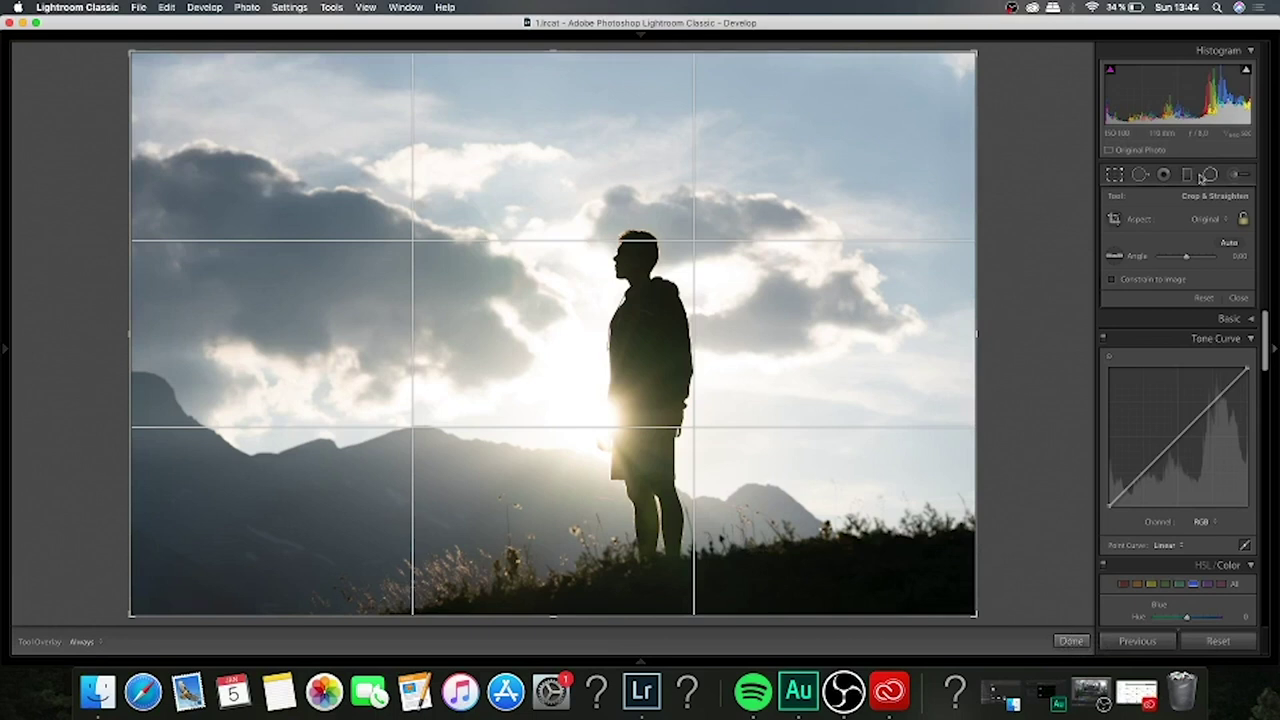
left_click(1212, 218)
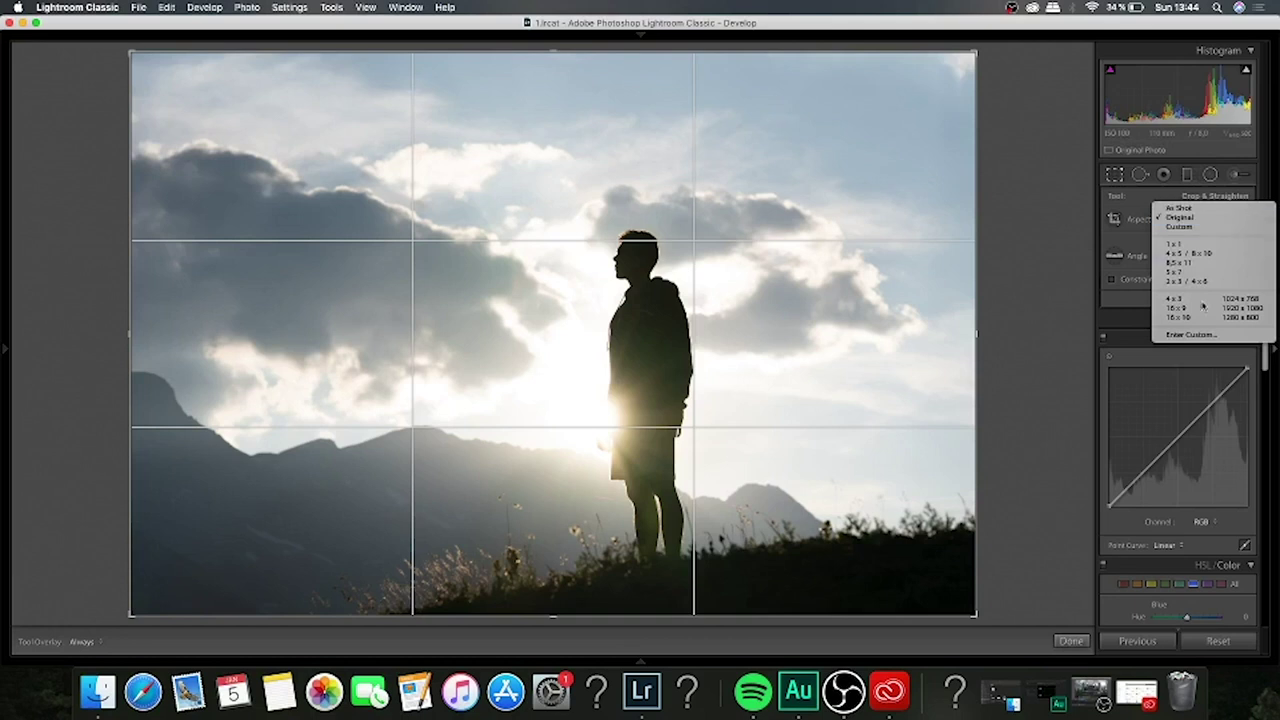
left_click(1016, 612)
left_click(1068, 641)
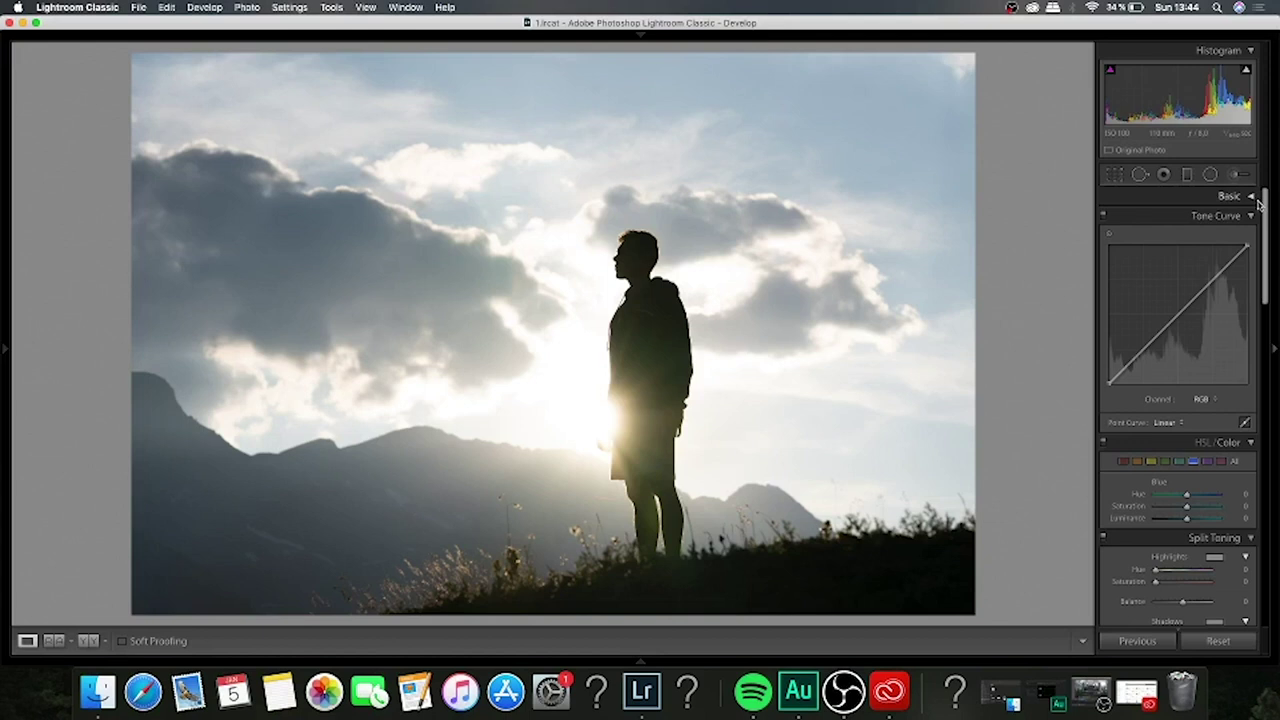
Expand the Basic panel to show white balance, tone and presence sliders.
left_click(1250, 197)
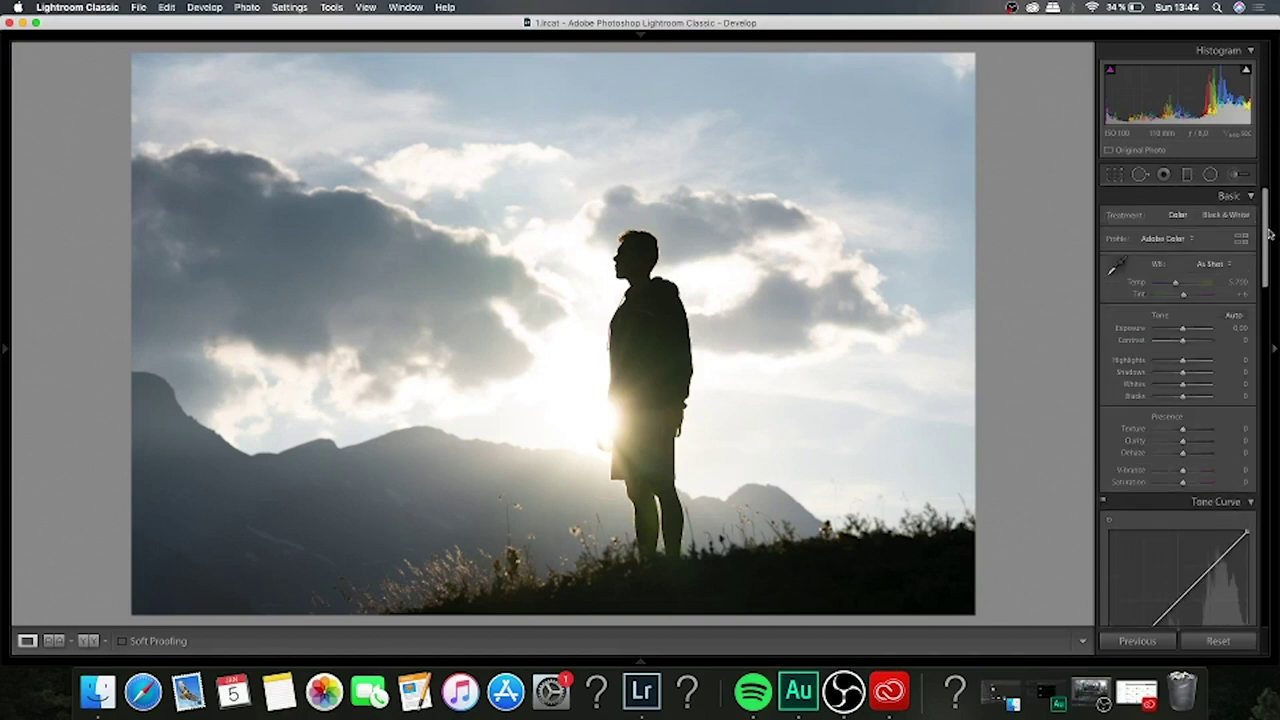
scroll(1266, 235, "down", 3)
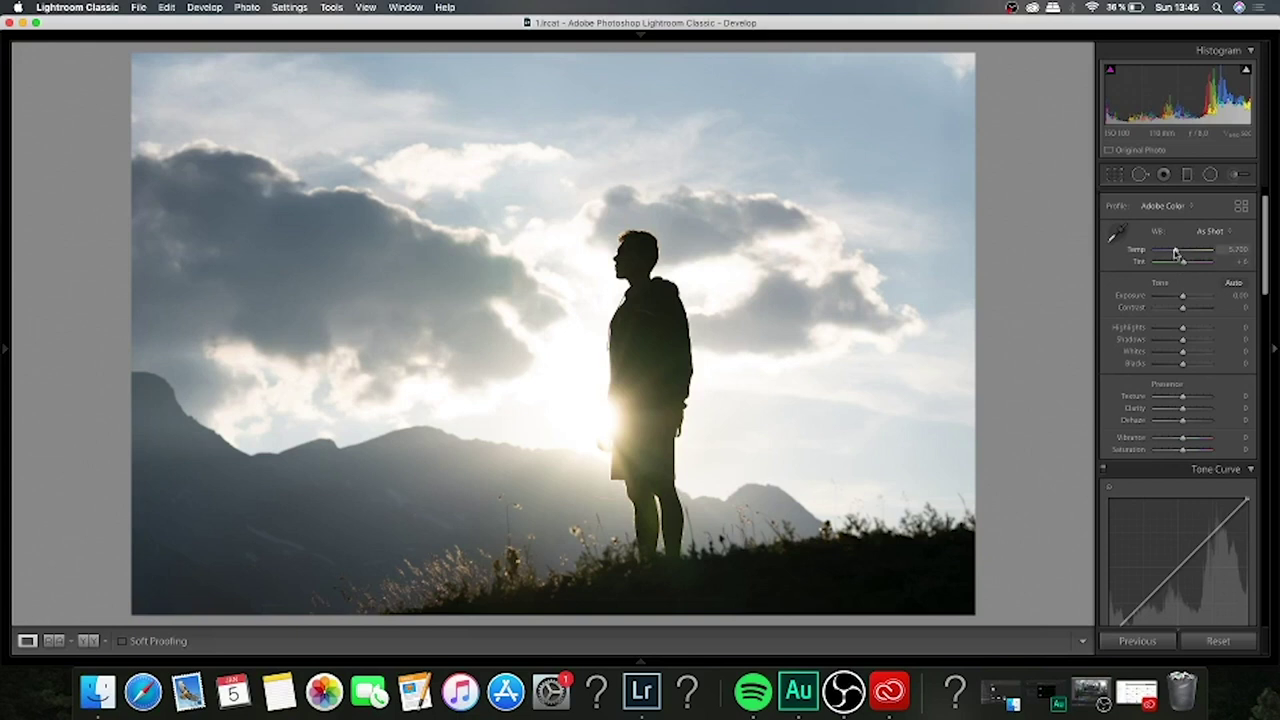
mouse_move(1176, 252)
left_mouse_down()
mouse_move(1150, 256)
mouse_move(1231, 252)
left_mouse_up()
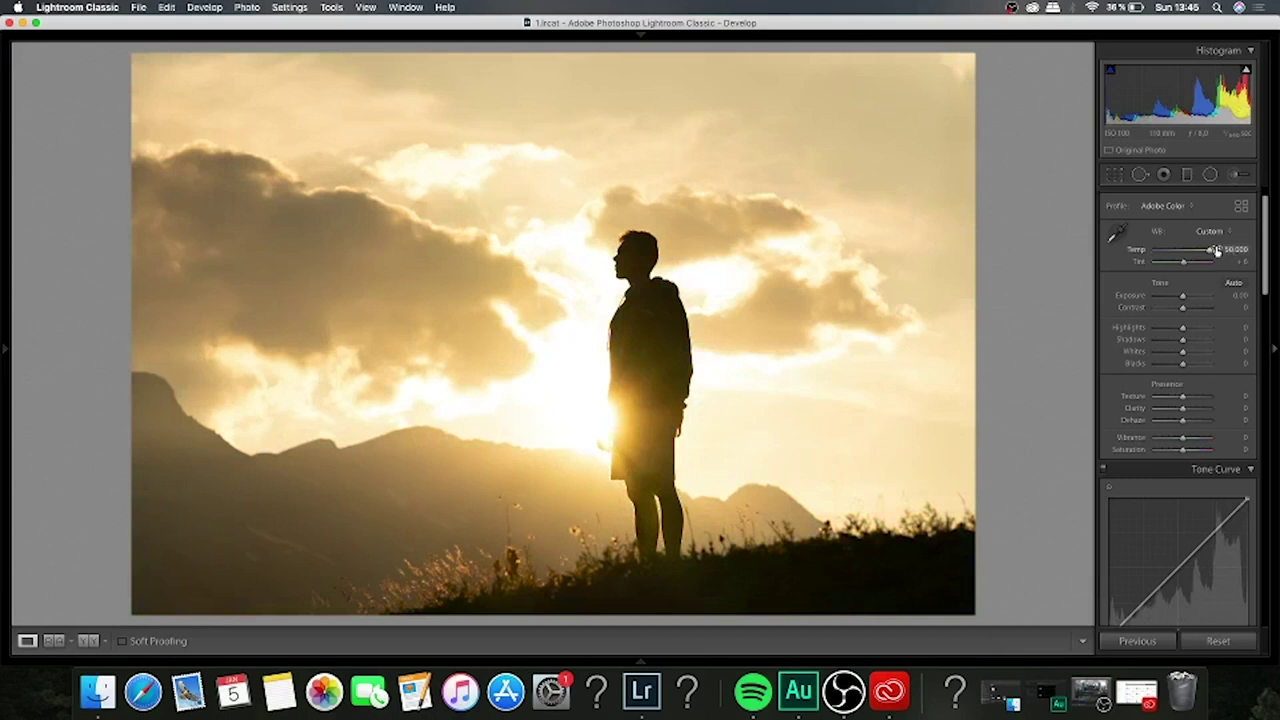
mouse_move(1209, 254)
left_mouse_down()
mouse_move(1160, 254)
mouse_move(1206, 254)
left_mouse_up()
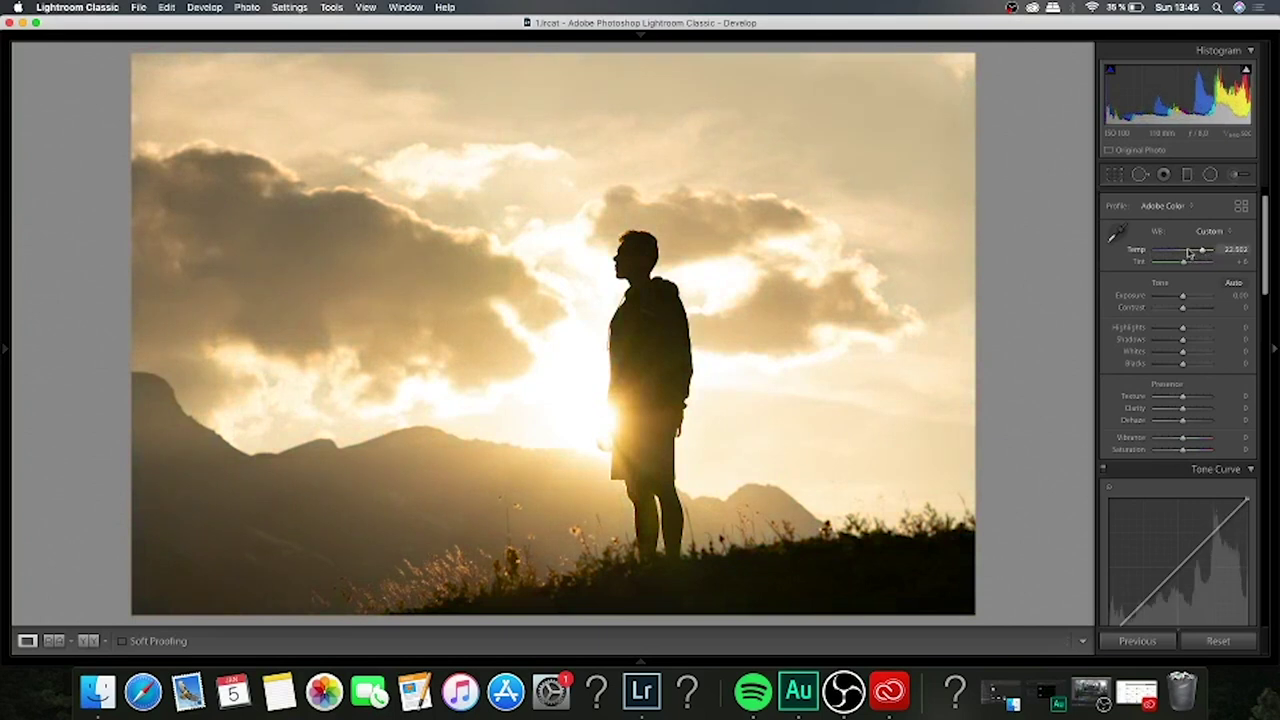
left_click_drag(1189, 254, 1182, 256)
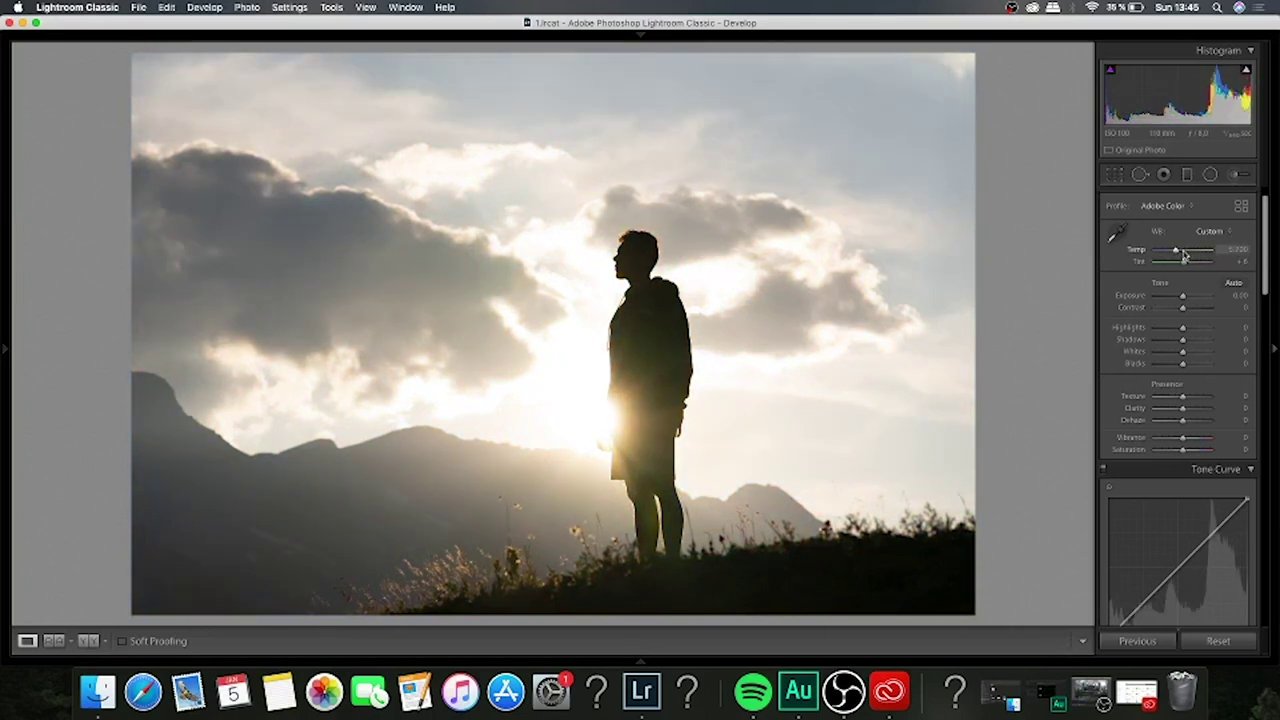
left_click(1228, 249)
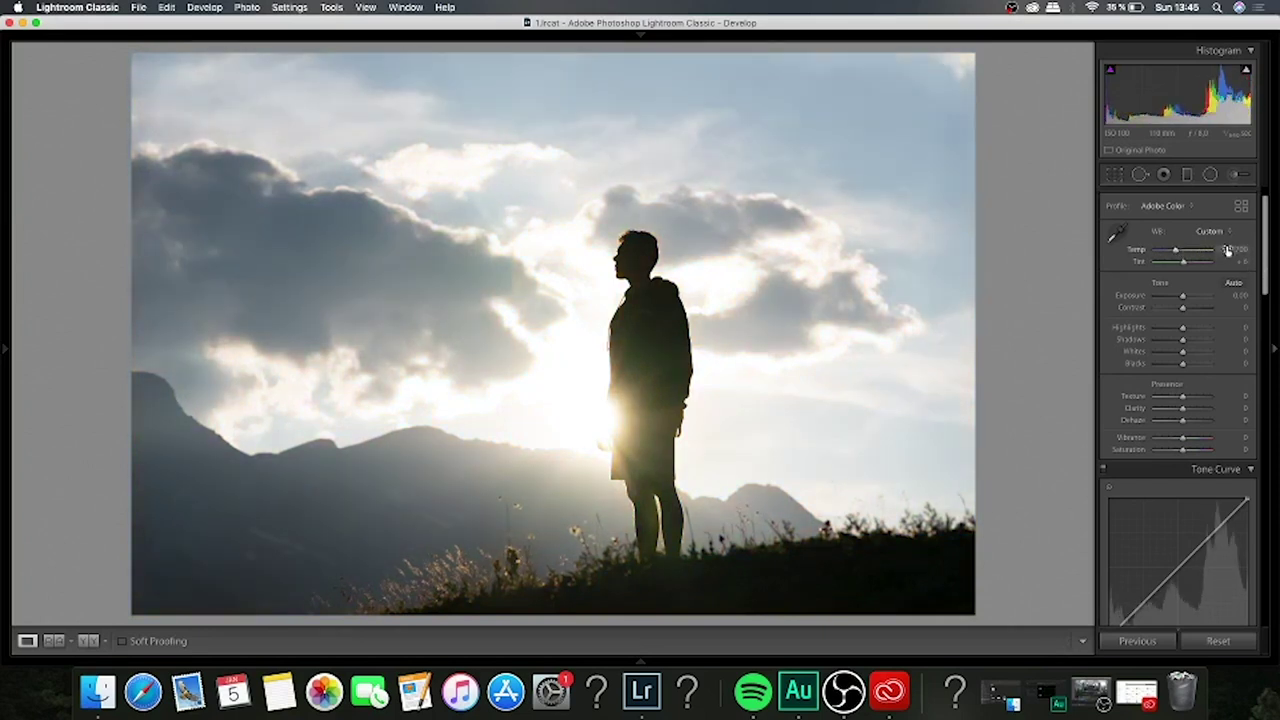
key("Return")
mouse_move(1183, 261)
left_mouse_down()
mouse_move(1160, 263)
mouse_move(1208, 272)
mouse_move(1185, 265)
left_mouse_up()
left_click_drag(1185, 265, 1199, 264)
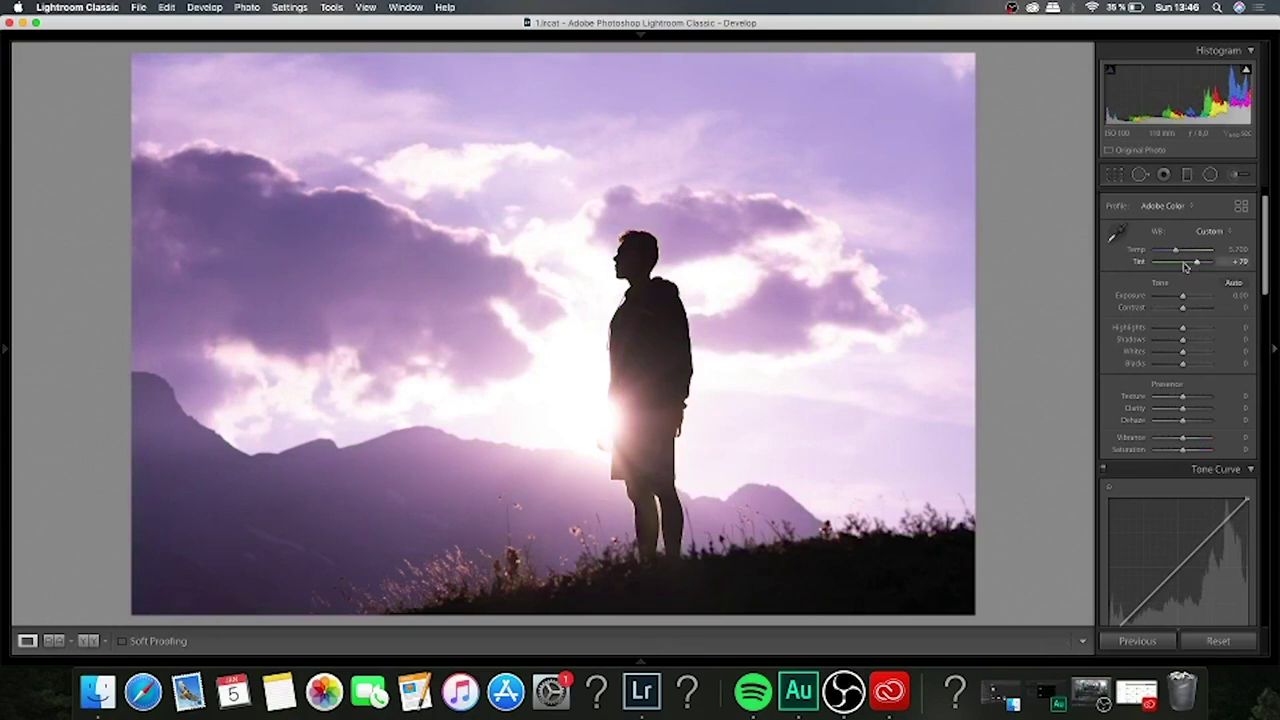
double_click(1185, 263)
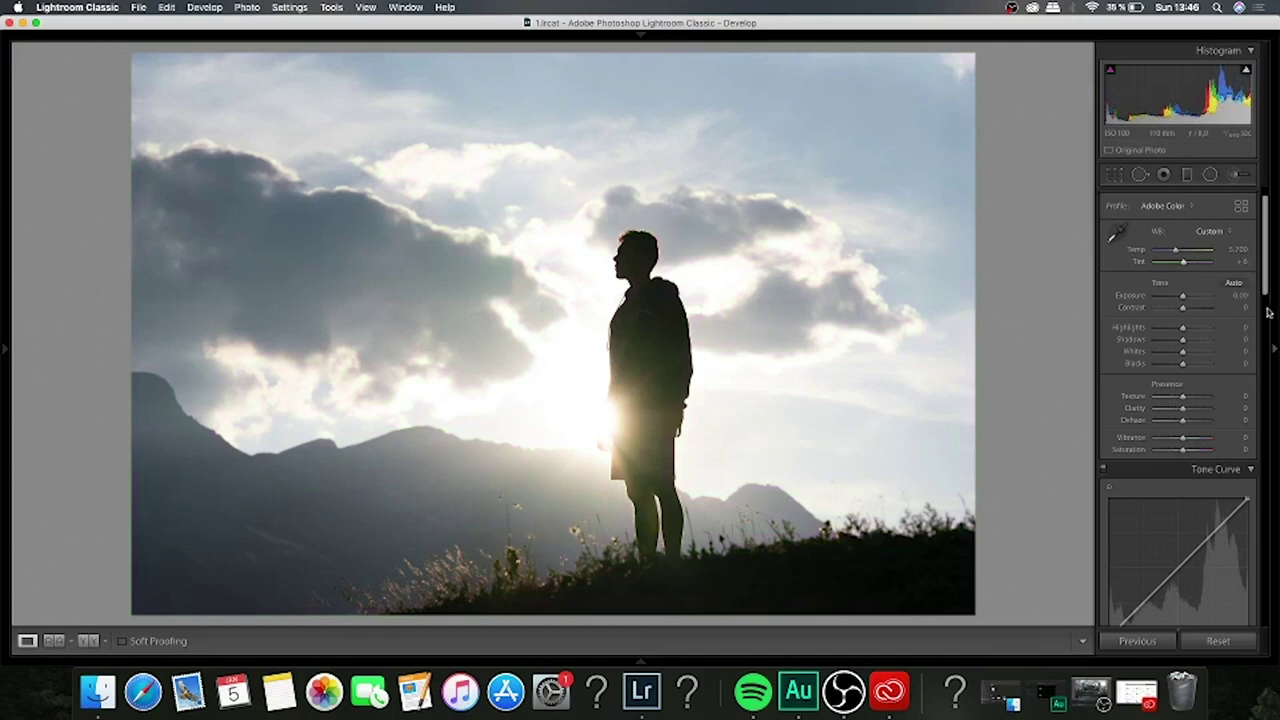
mouse_move(1270, 292)
left_mouse_down()
mouse_move(1268, 320)
mouse_move(1267, 298)
left_mouse_up()
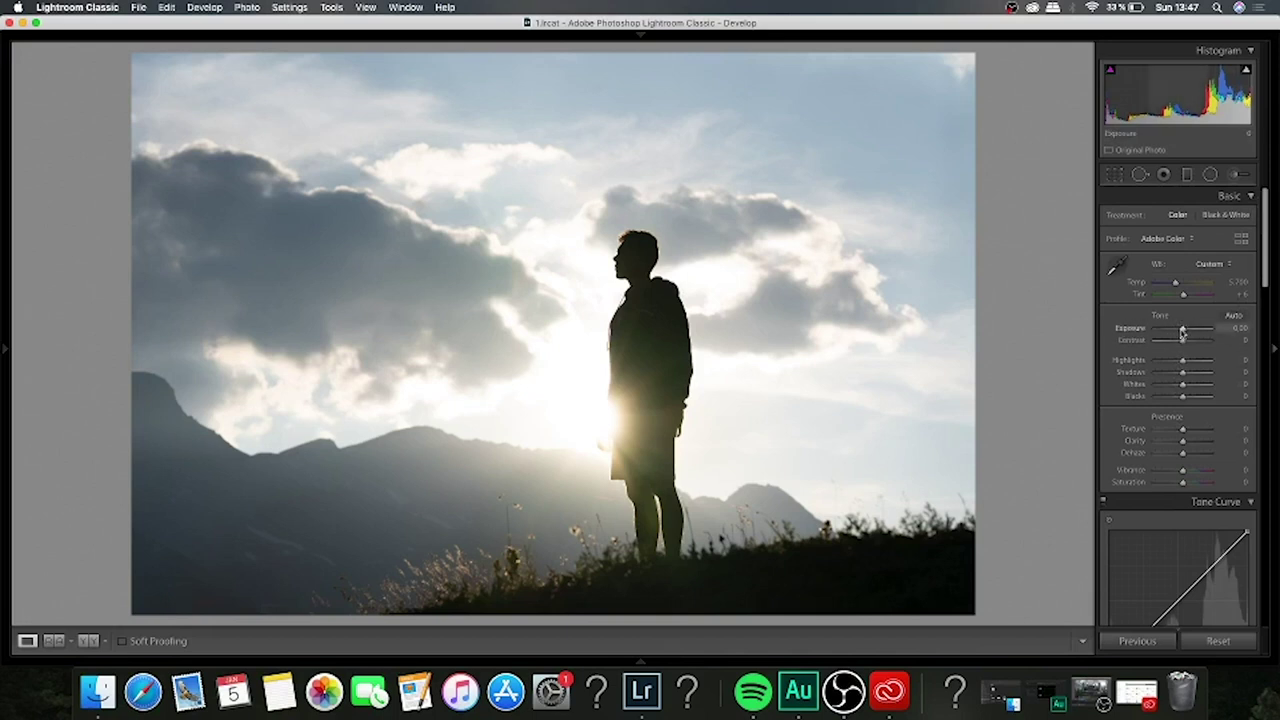
left_click_drag(1181, 333, 1218, 333)
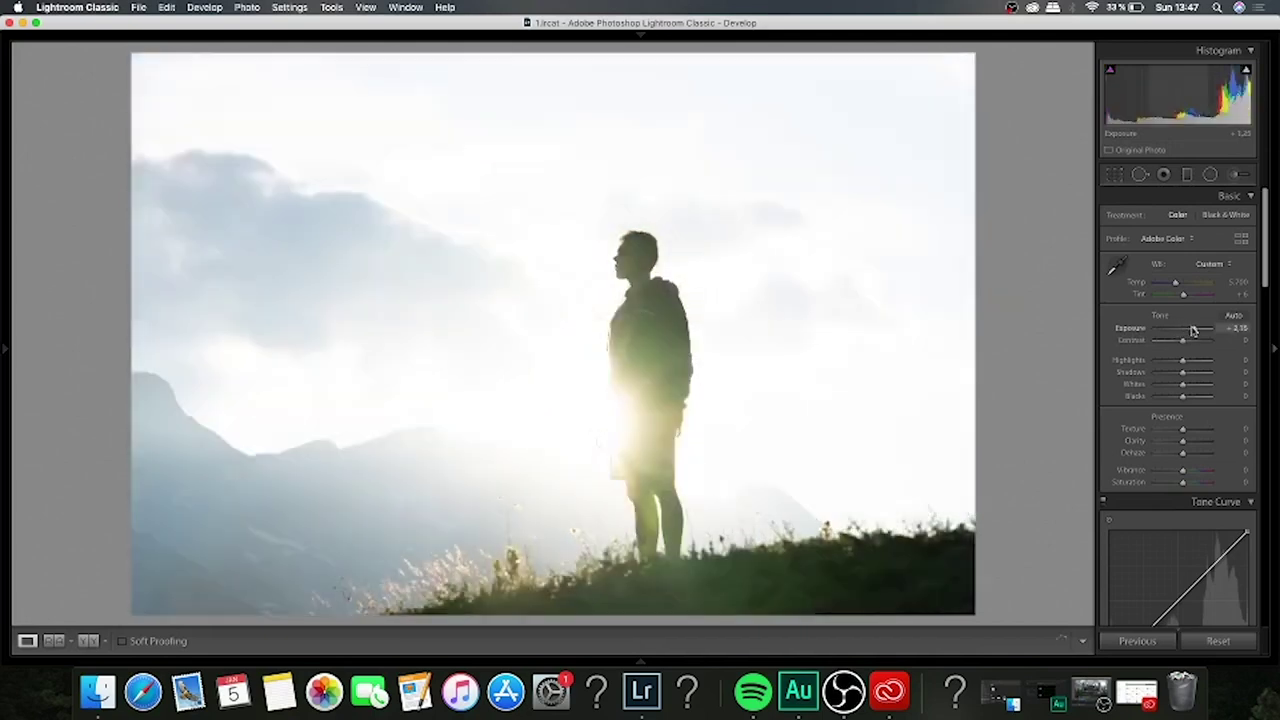
left_click_drag(1228, 336, 1182, 333)
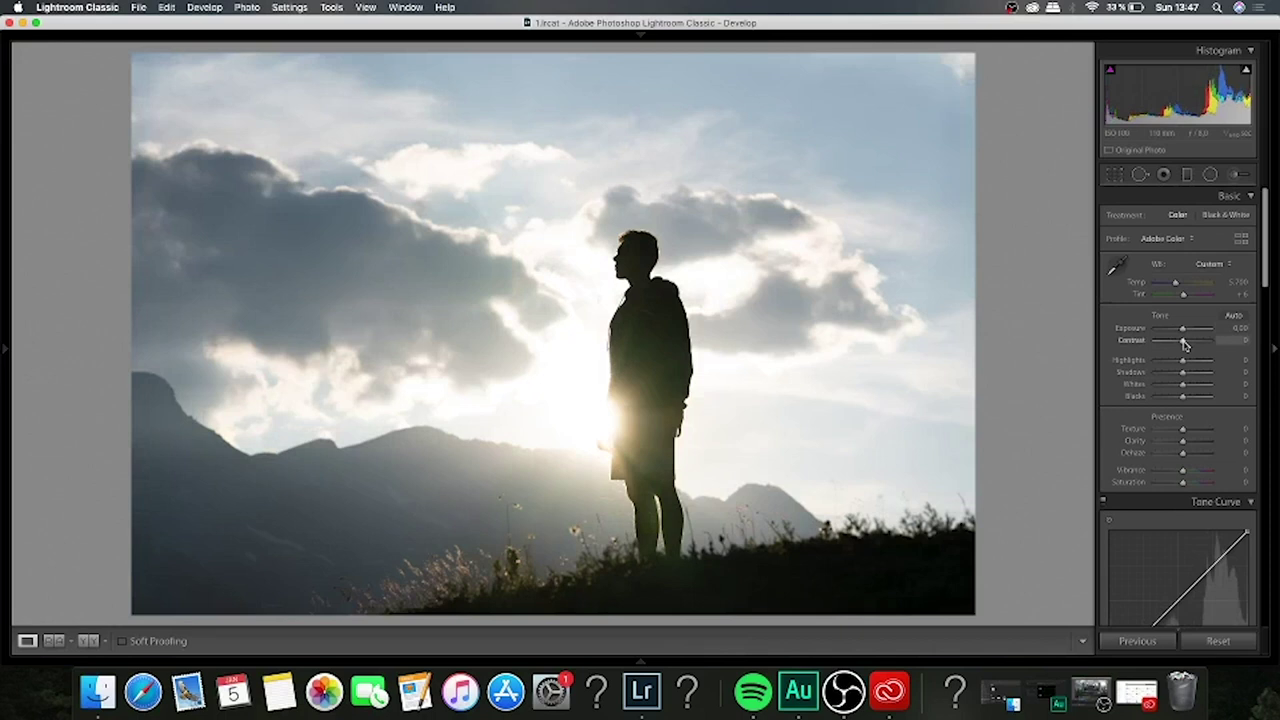
left_click_drag(1184, 344, 1122, 340)
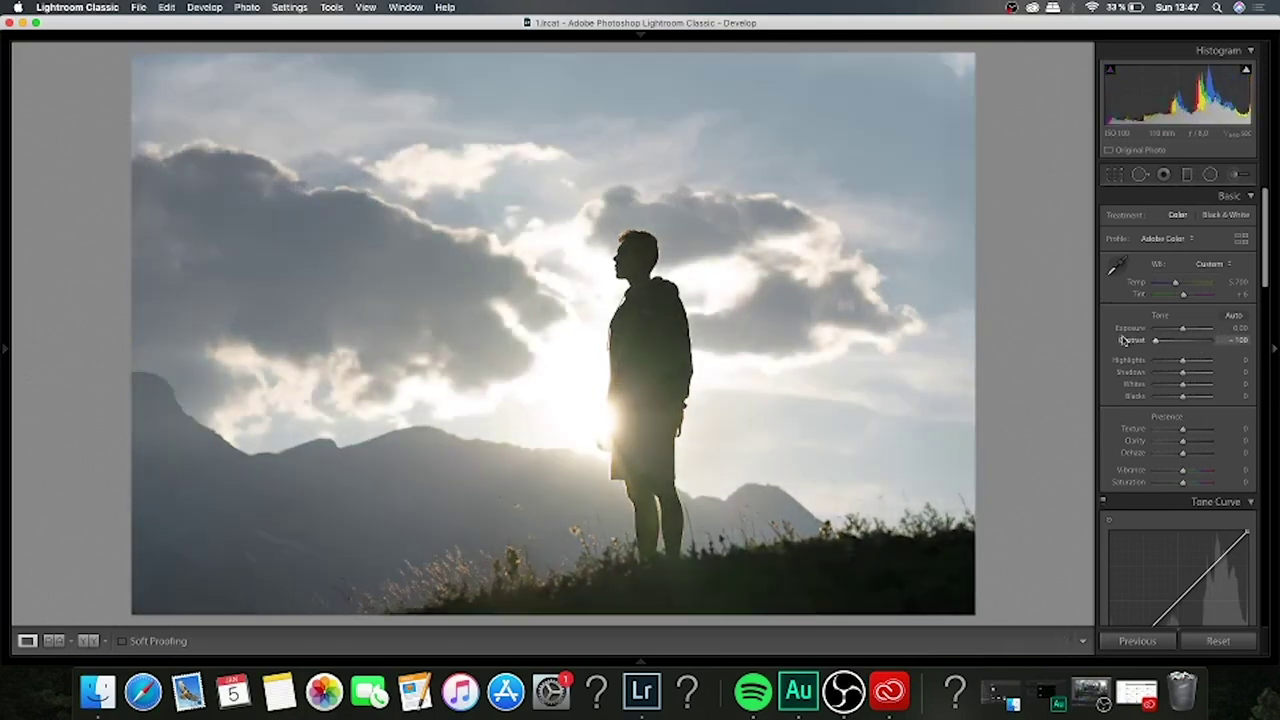
left_click_drag(1130, 342, 1245, 354)
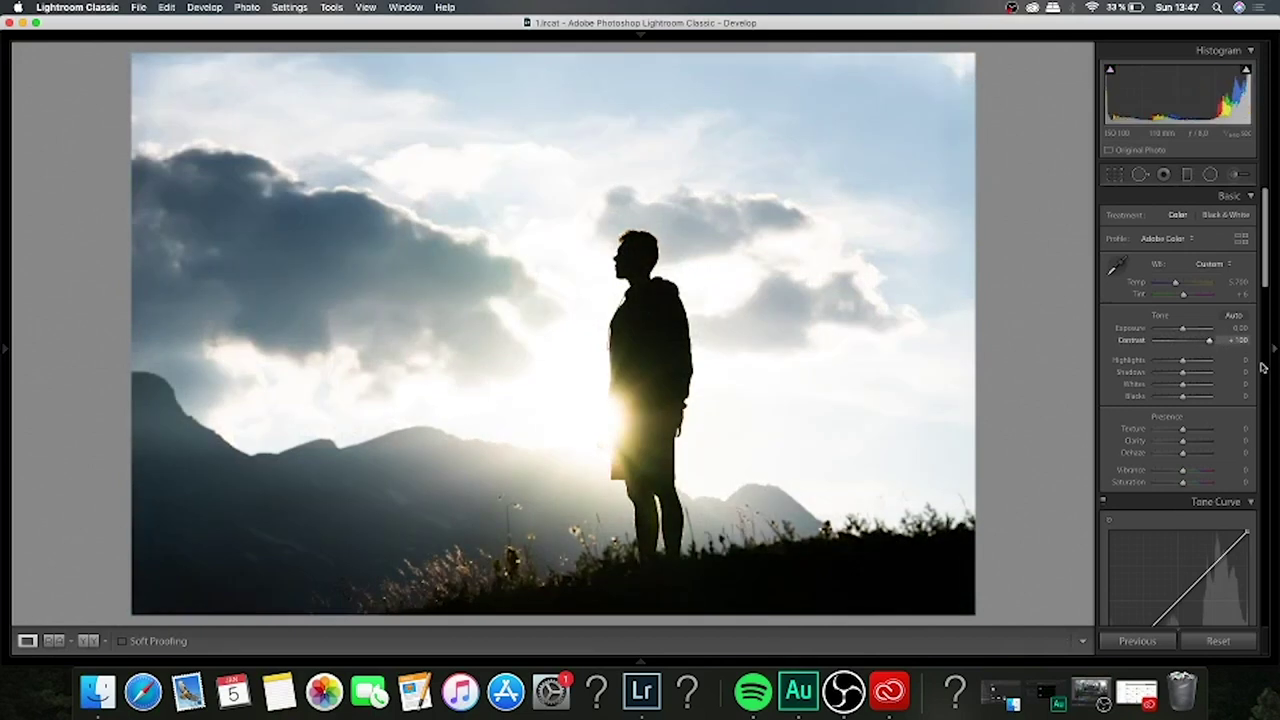
left_click_drag(1209, 341, 1188, 344)
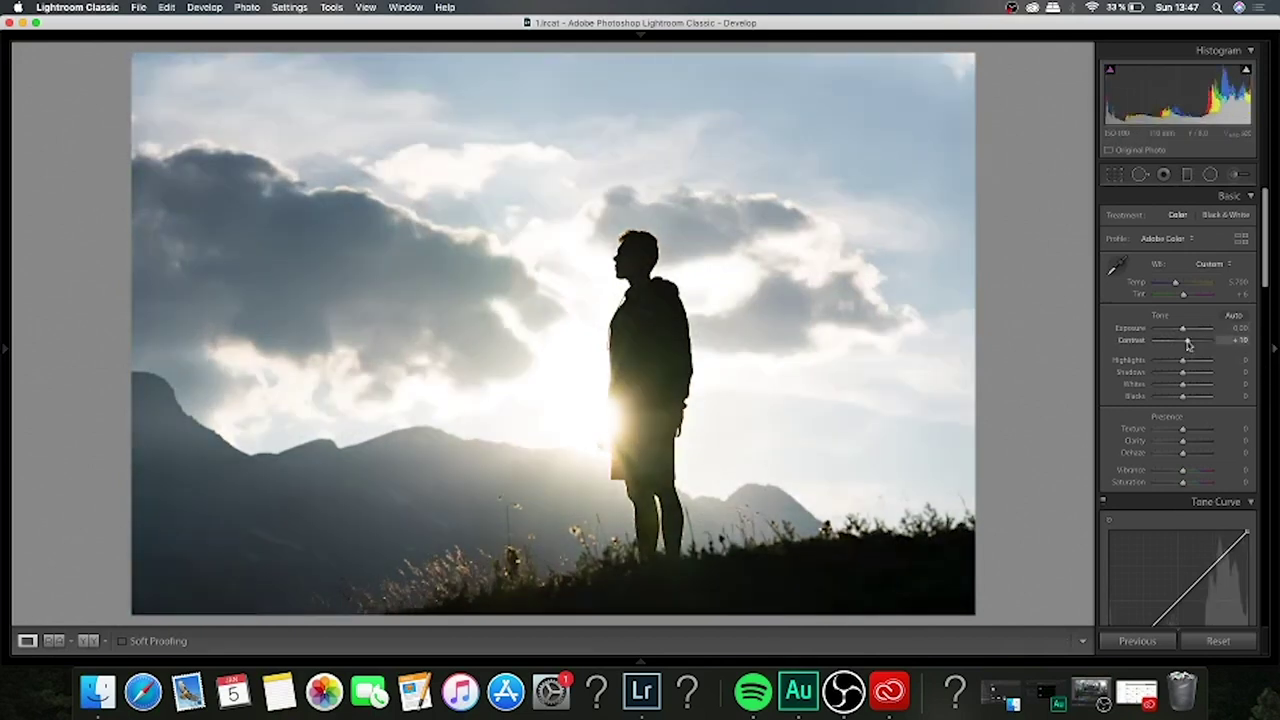
double_click(1188, 344)
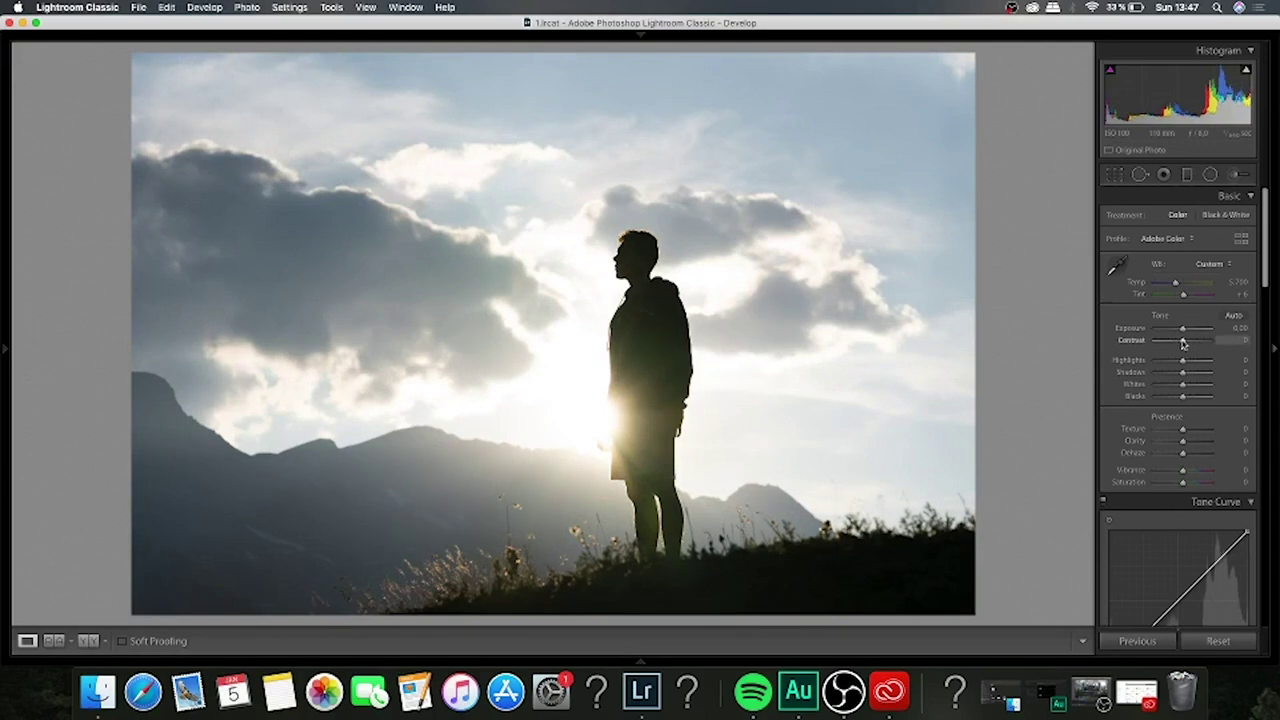
left_click_drag(1184, 343, 1218, 345)
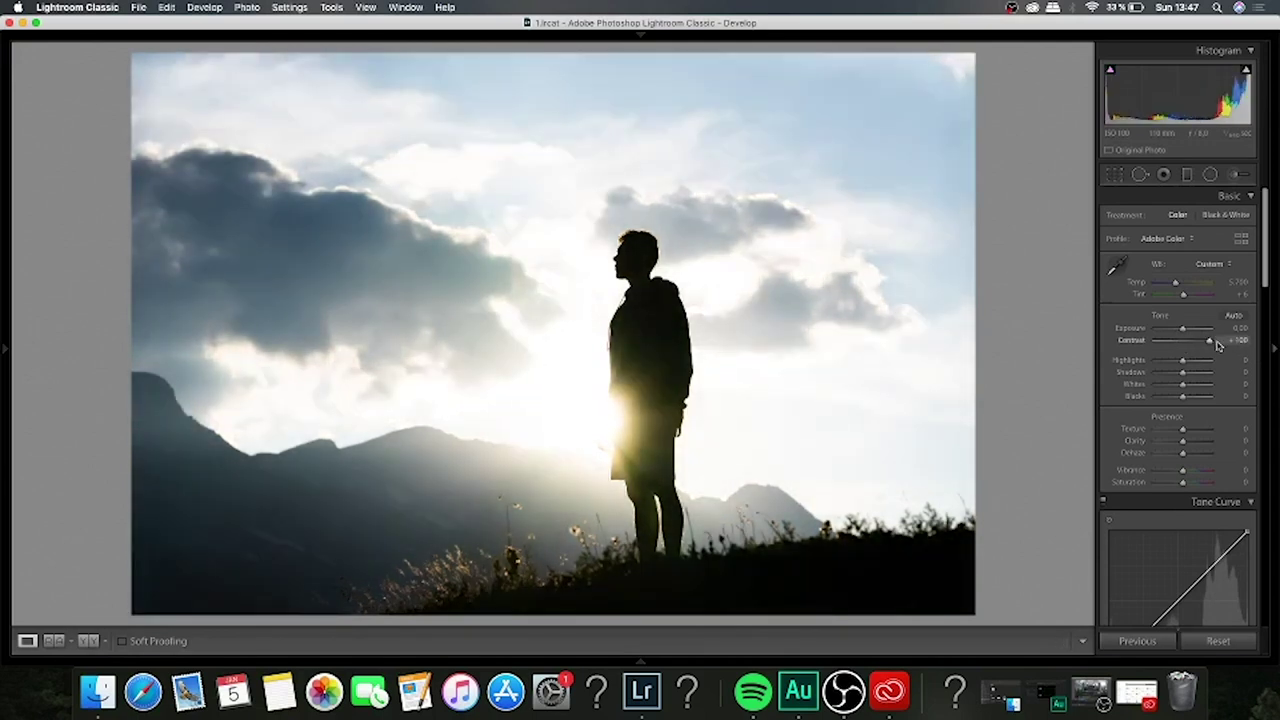
left_click_drag(1213, 343, 1187, 346)
double_click(1188, 344)
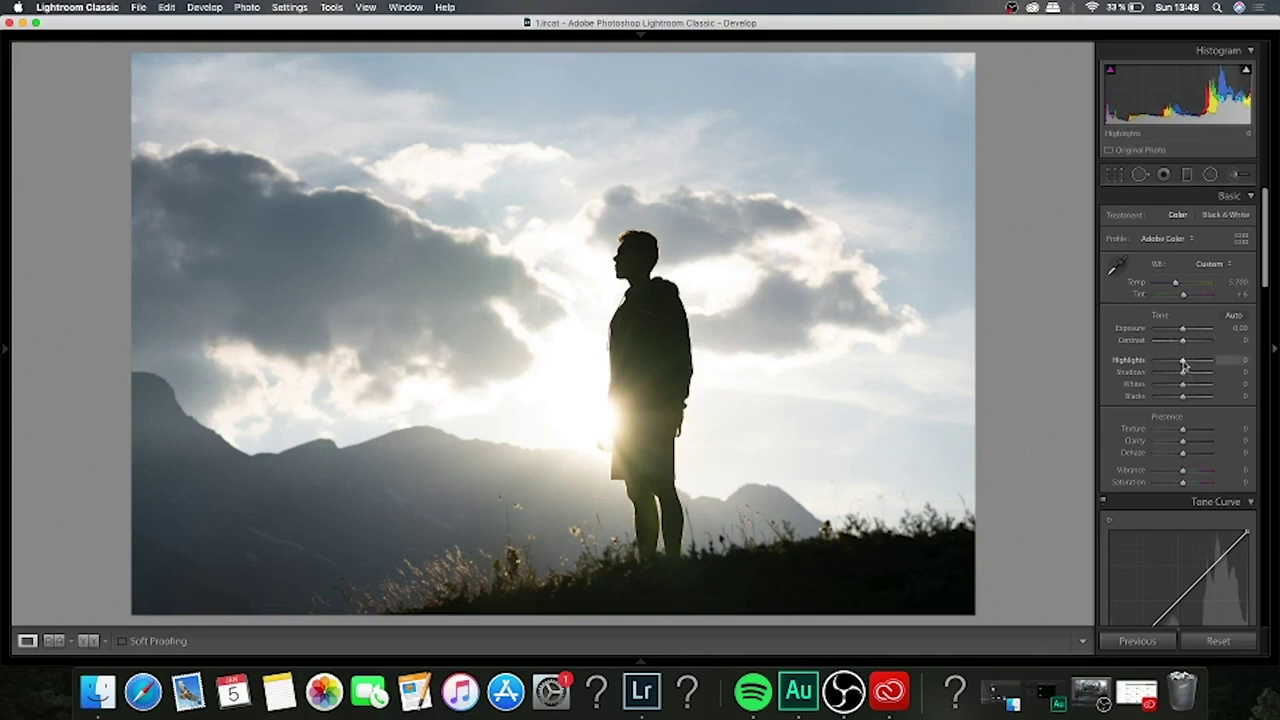
left_click_drag(1184, 367, 1164, 366)
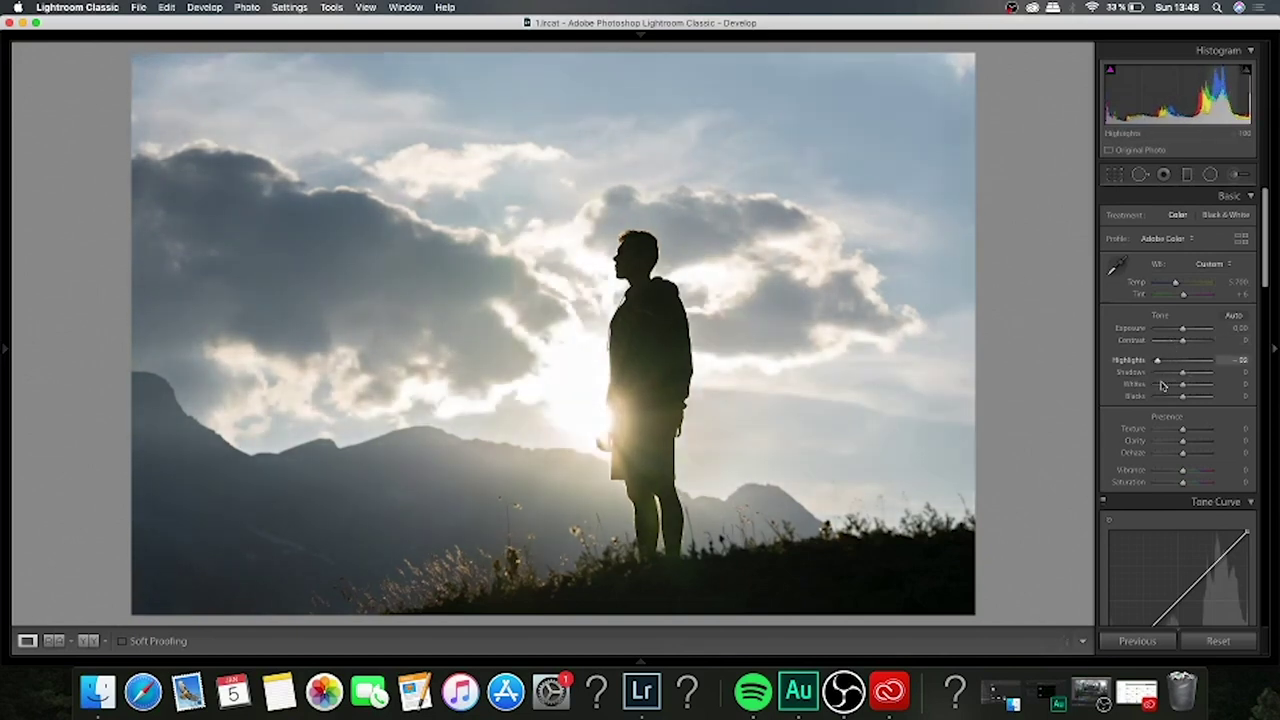
key("super+z")
key("super+shift+z")
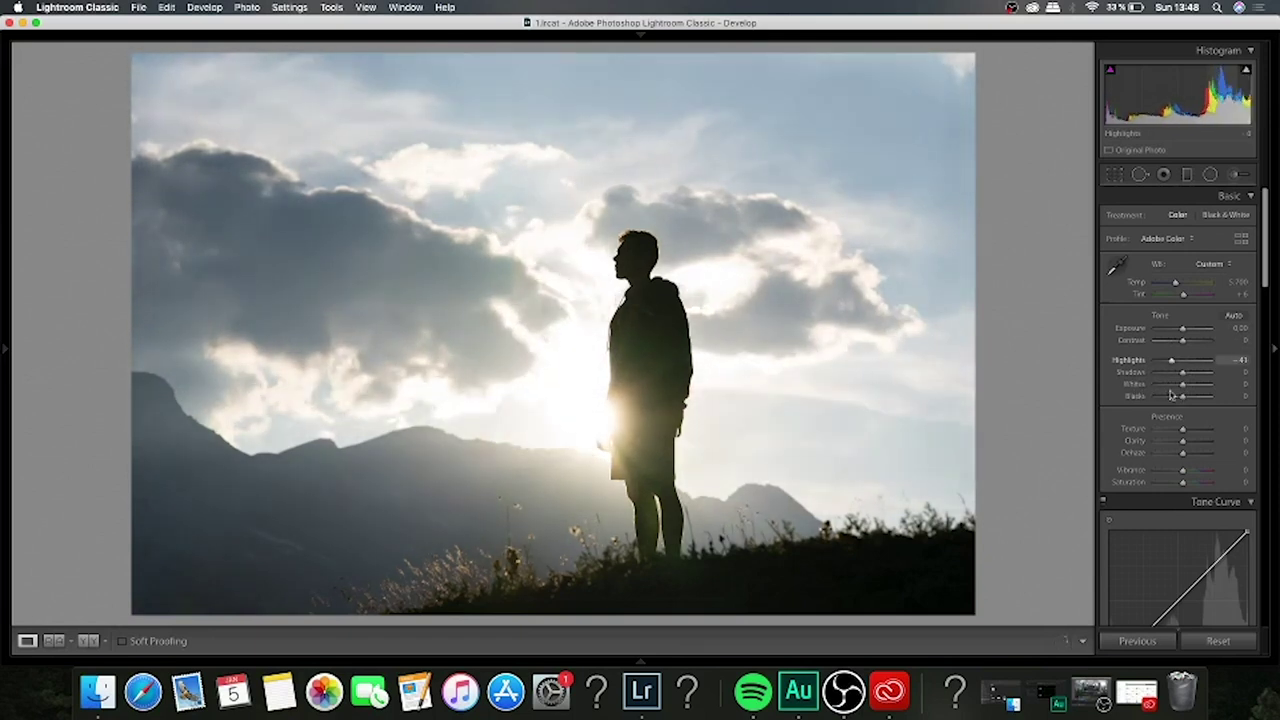
left_click_drag(1172, 395, 1137, 396)
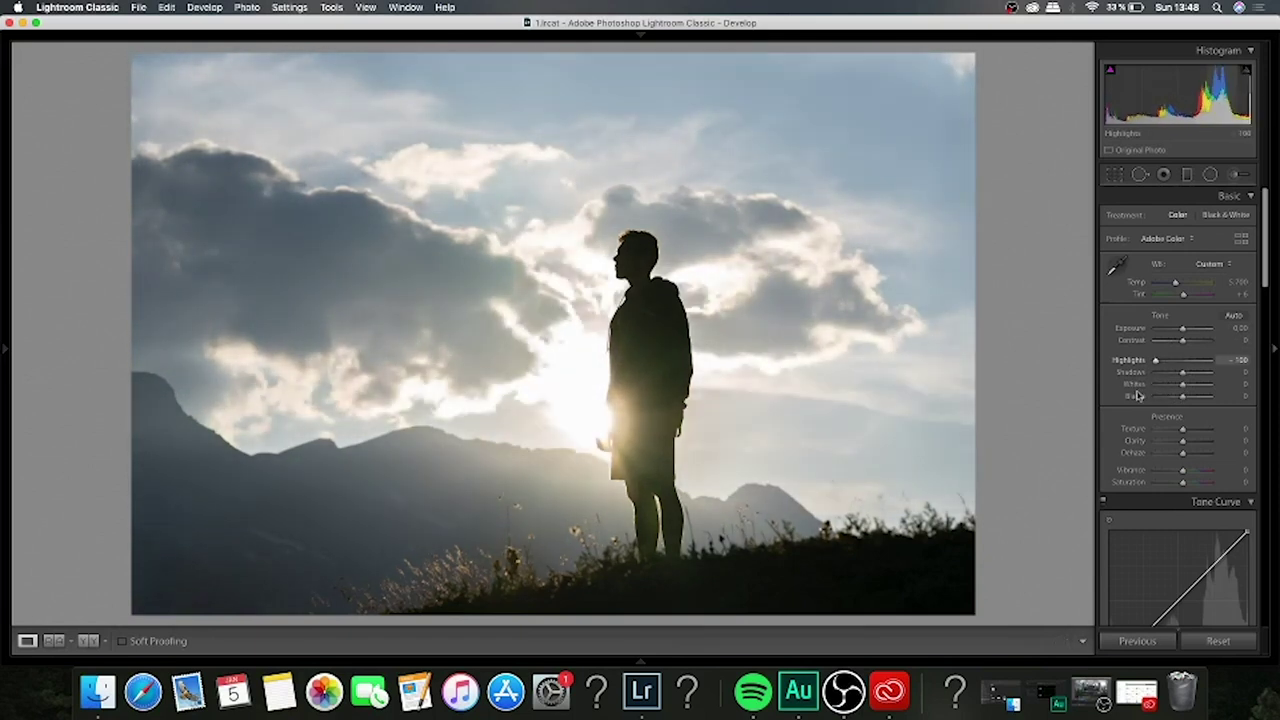
mouse_move(1160, 389)
left_mouse_down()
mouse_move(1236, 372)
mouse_move(1189, 363)
left_mouse_up()
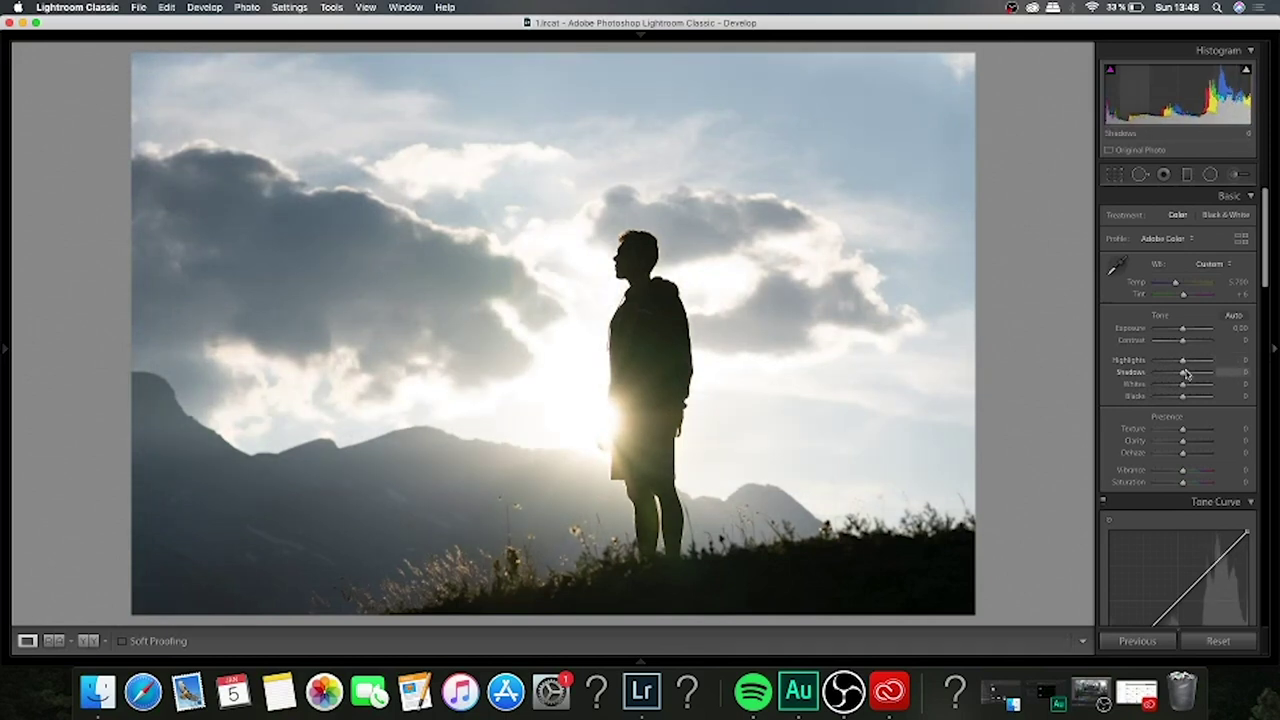
left_click_drag(1185, 377, 1188, 376)
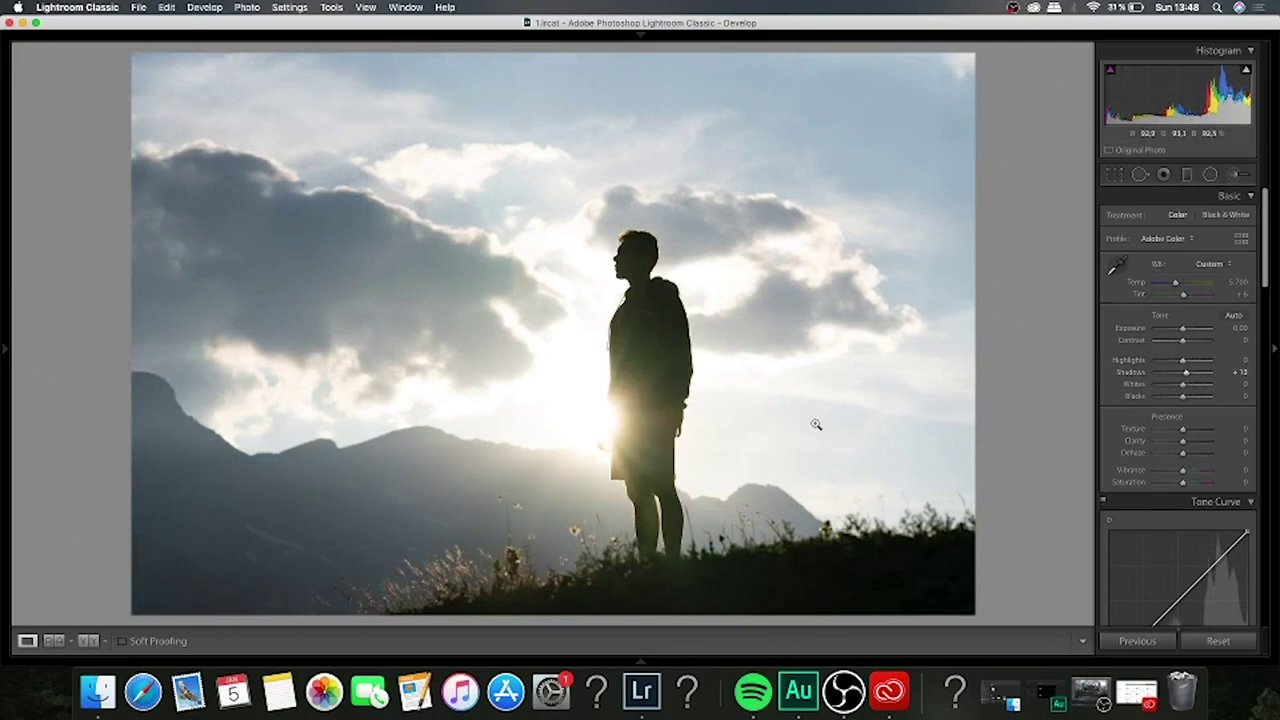
mouse_move(1186, 372)
left_mouse_down()
mouse_move(1138, 380)
mouse_move(1230, 378)
mouse_move(1183, 378)
left_mouse_up()
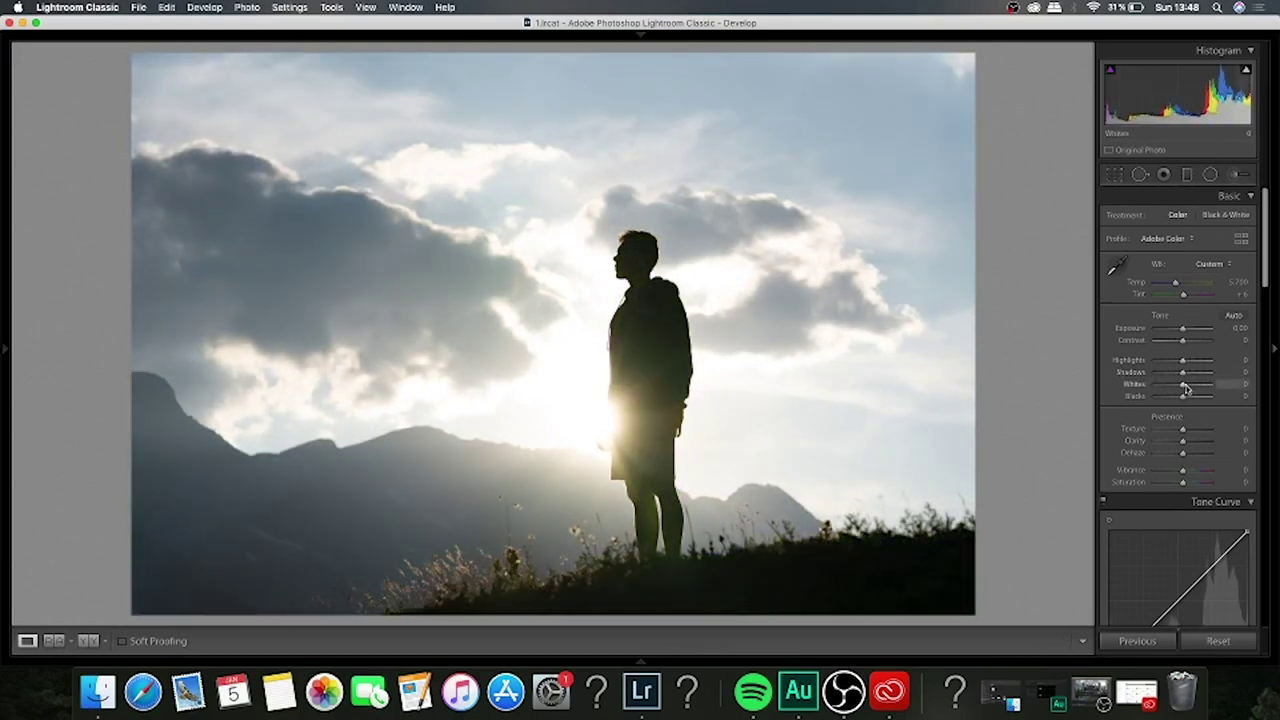
mouse_move(1206, 389)
left_mouse_down()
mouse_move(1235, 403)
mouse_move(1198, 401)
mouse_move(1232, 405)
mouse_move(1198, 405)
mouse_move(1205, 413)
mouse_move(1120, 402)
mouse_move(1190, 400)
left_mouse_up()
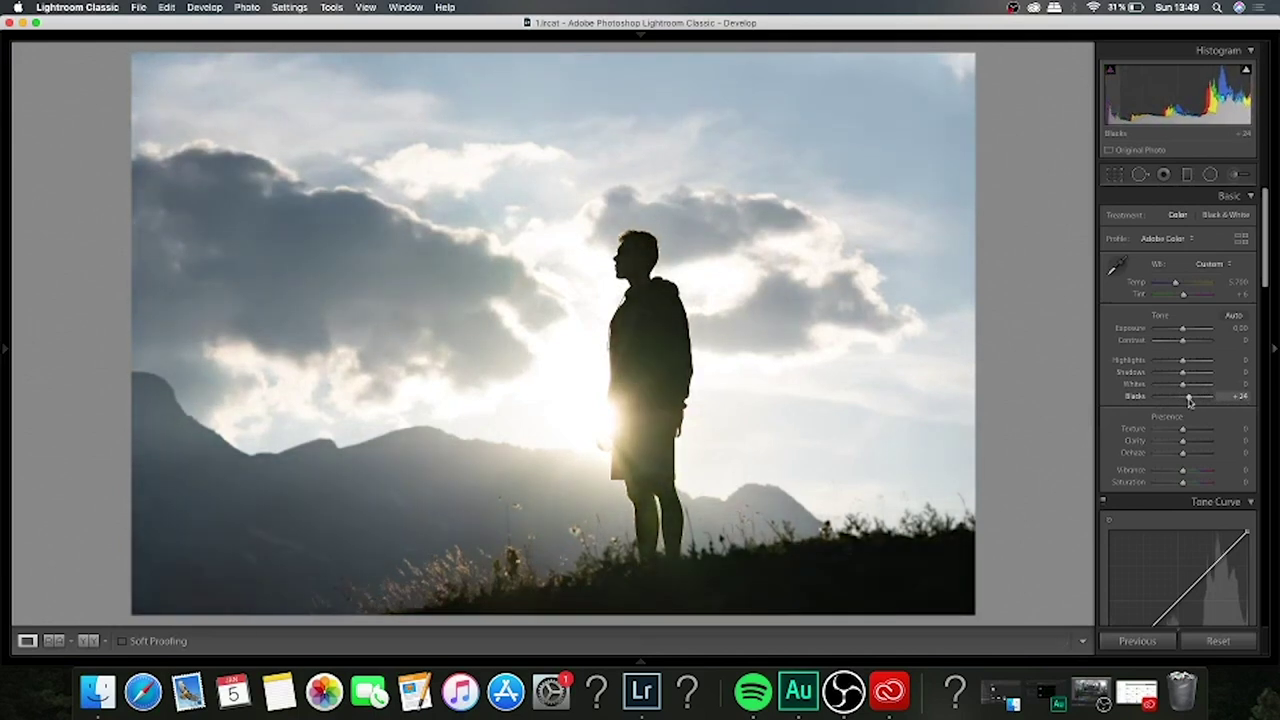
double_click(1189, 400)
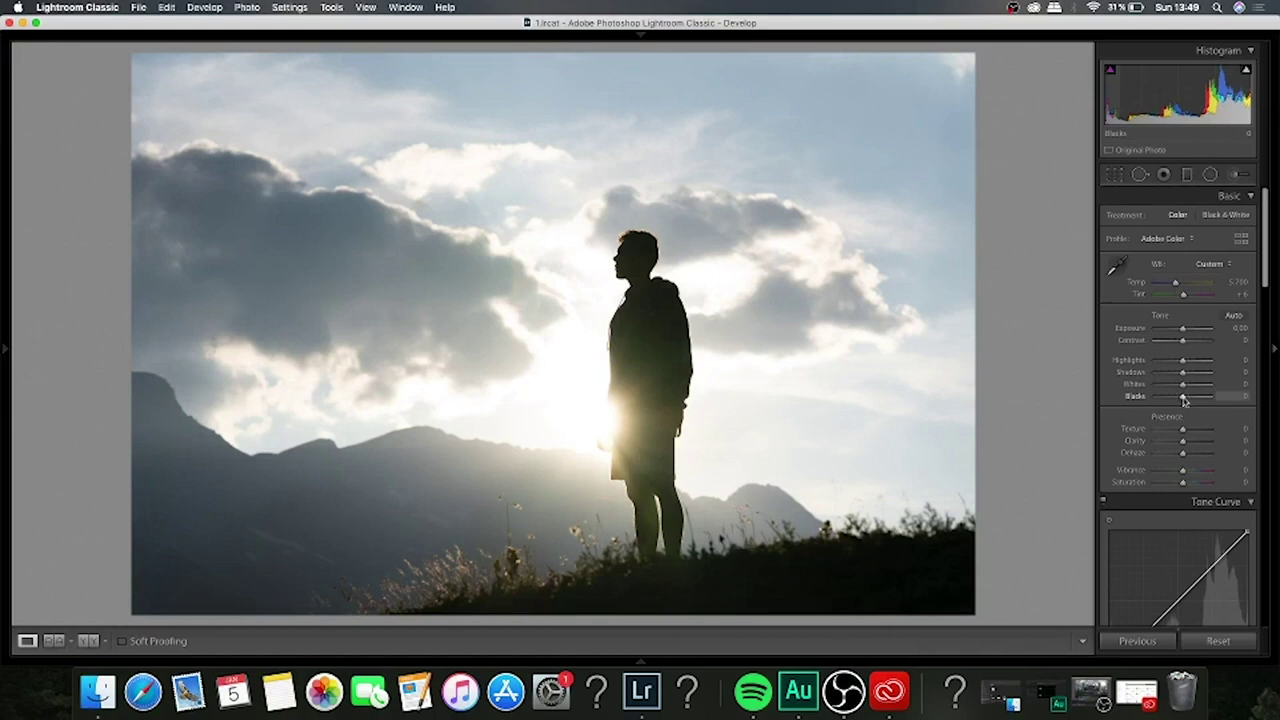
left_click_drag(1184, 400, 1183, 396)
mouse_move(1185, 400)
left_mouse_down()
mouse_move(1164, 400)
mouse_move(1187, 400)
left_mouse_up()
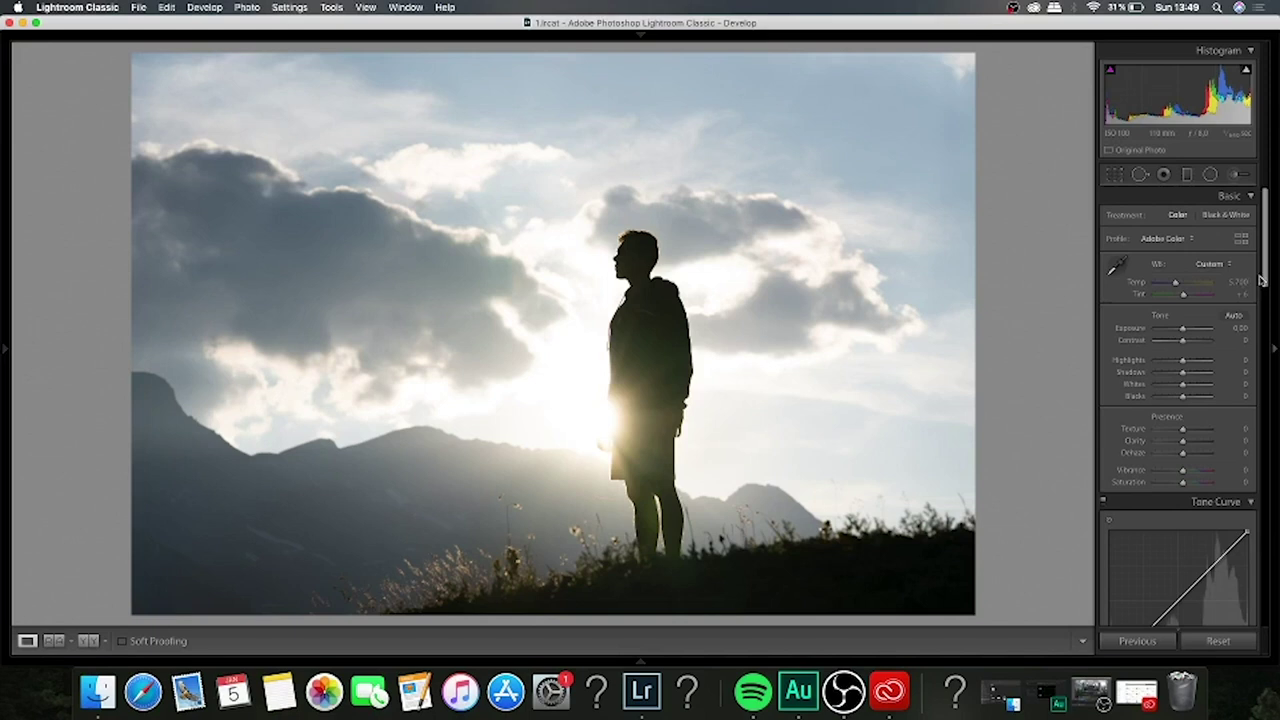
left_click_drag(1262, 280, 1266, 302)
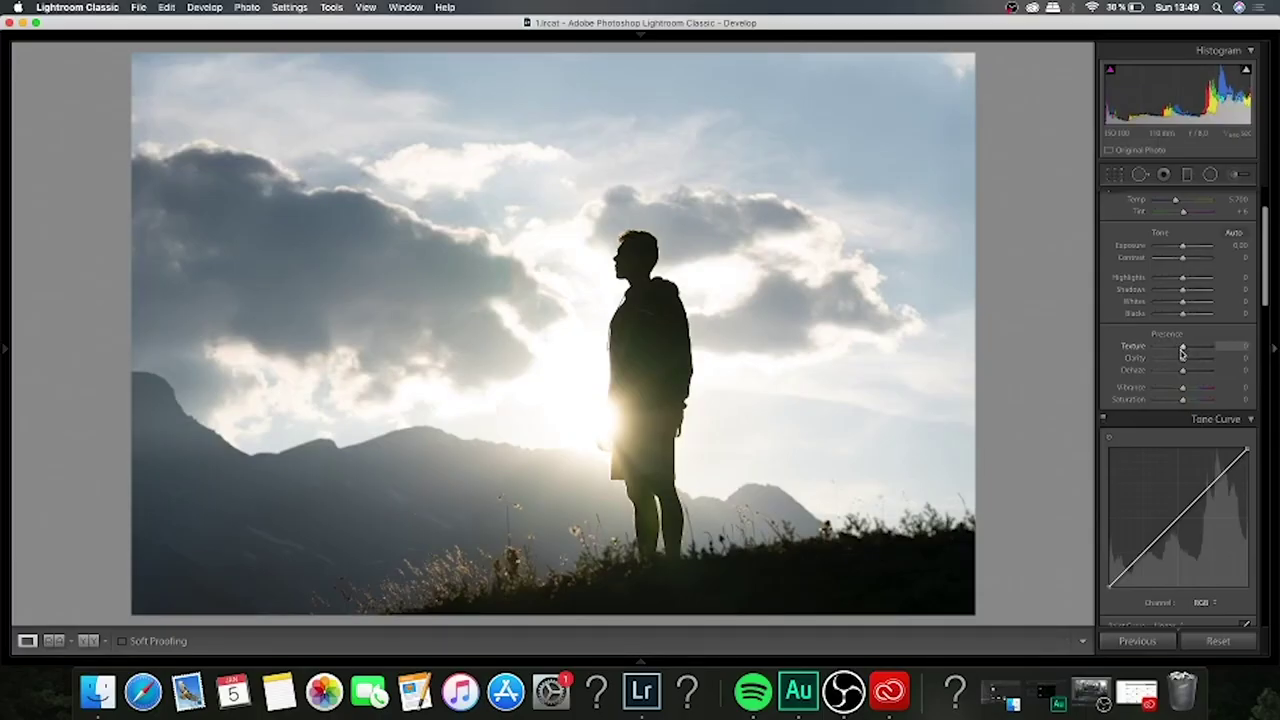
Drag the Clarity slider fully right, to about +37.
scroll(1147, 374, "up", 2)
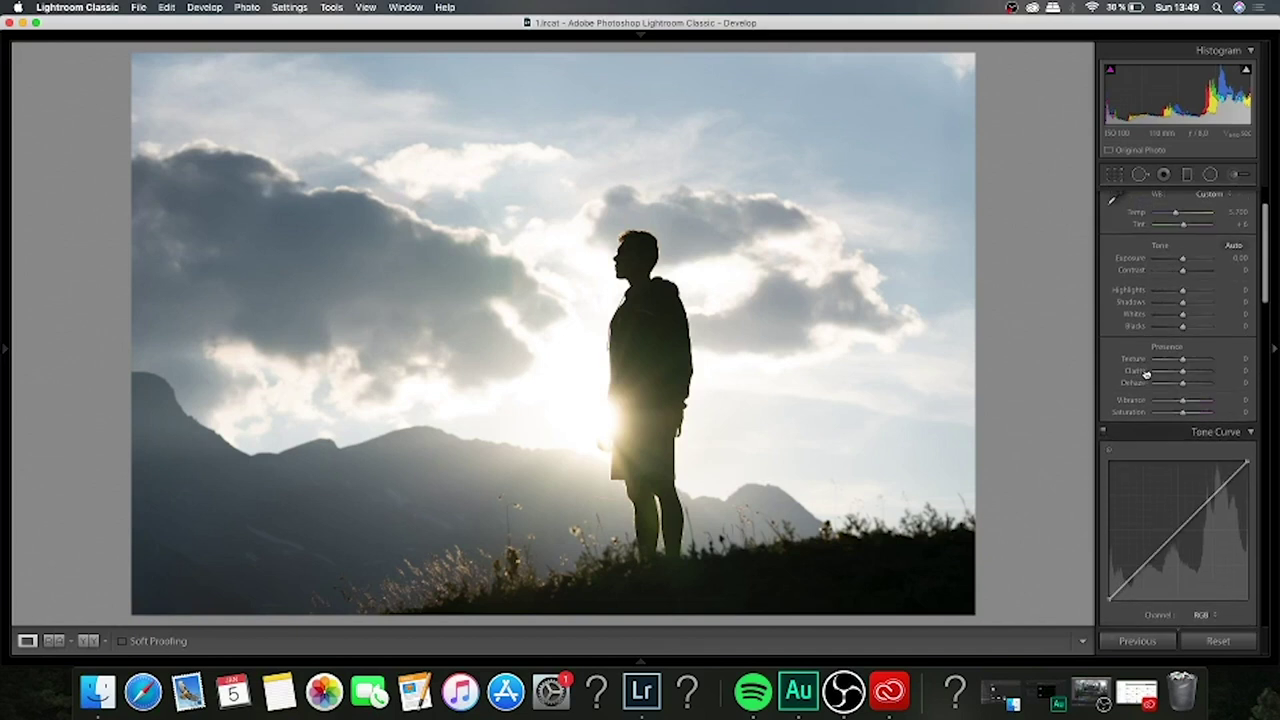
mouse_move(1182, 366)
left_mouse_down()
mouse_move(1240, 368)
mouse_move(1190, 387)
left_mouse_up()
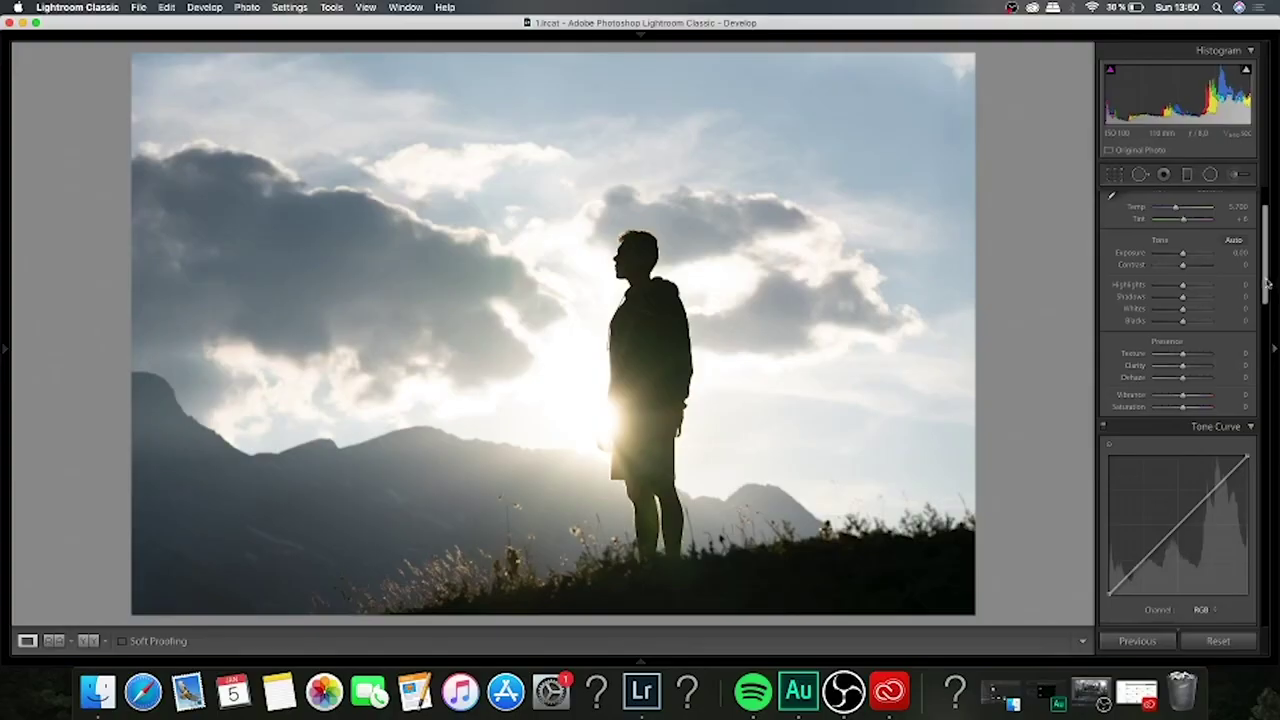
scroll(1181, 297, "down", 3)
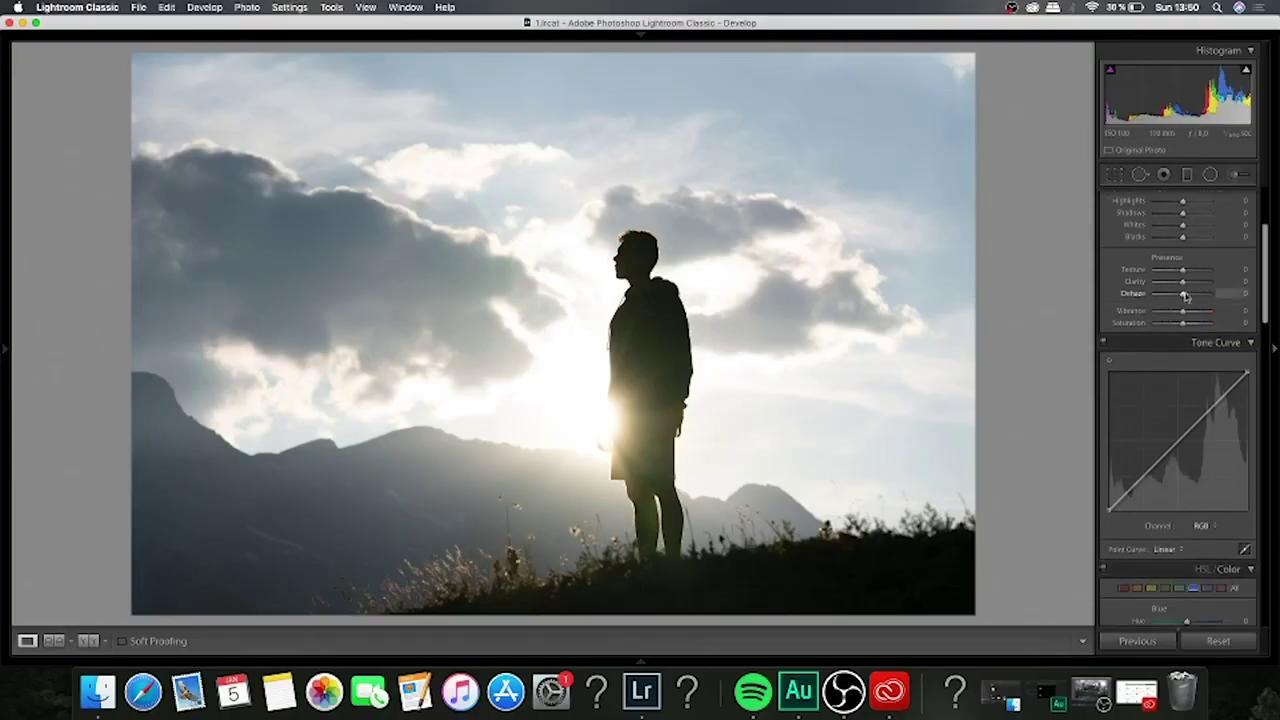
mouse_move(1197, 297)
left_mouse_down()
mouse_move(1224, 292)
mouse_move(1149, 306)
mouse_move(1184, 299)
left_mouse_up()
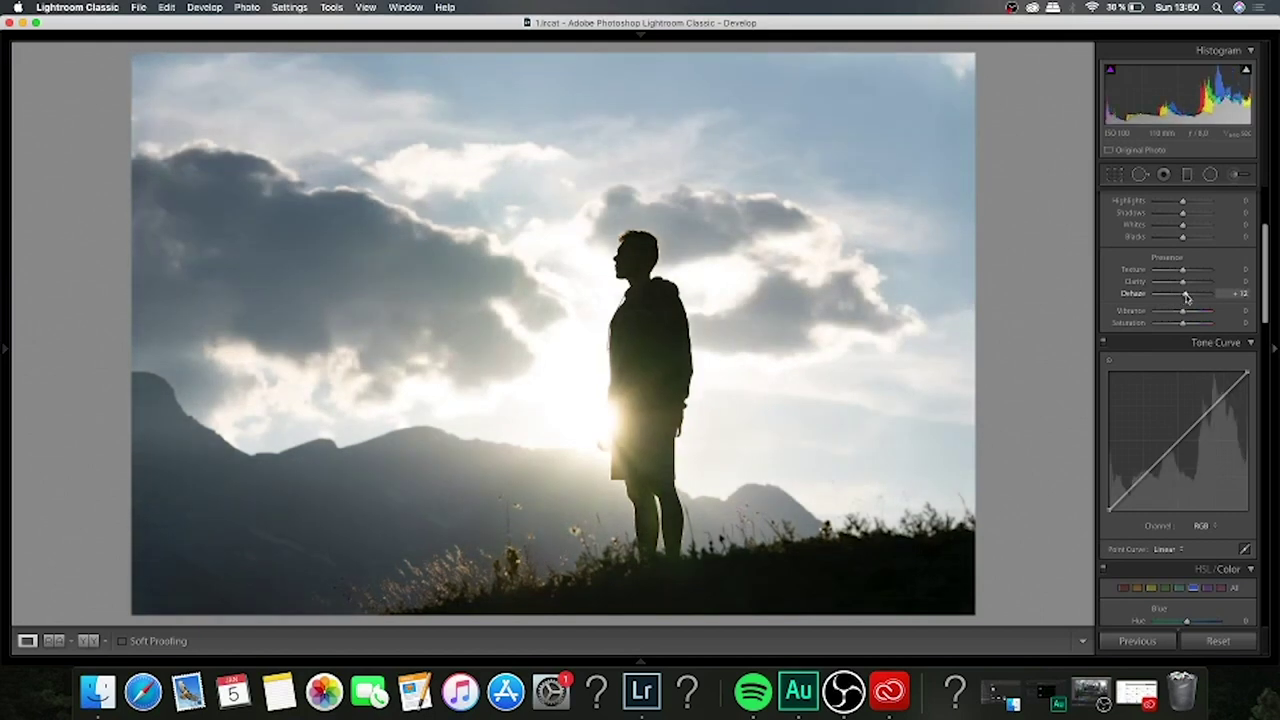
double_click(1187, 297)
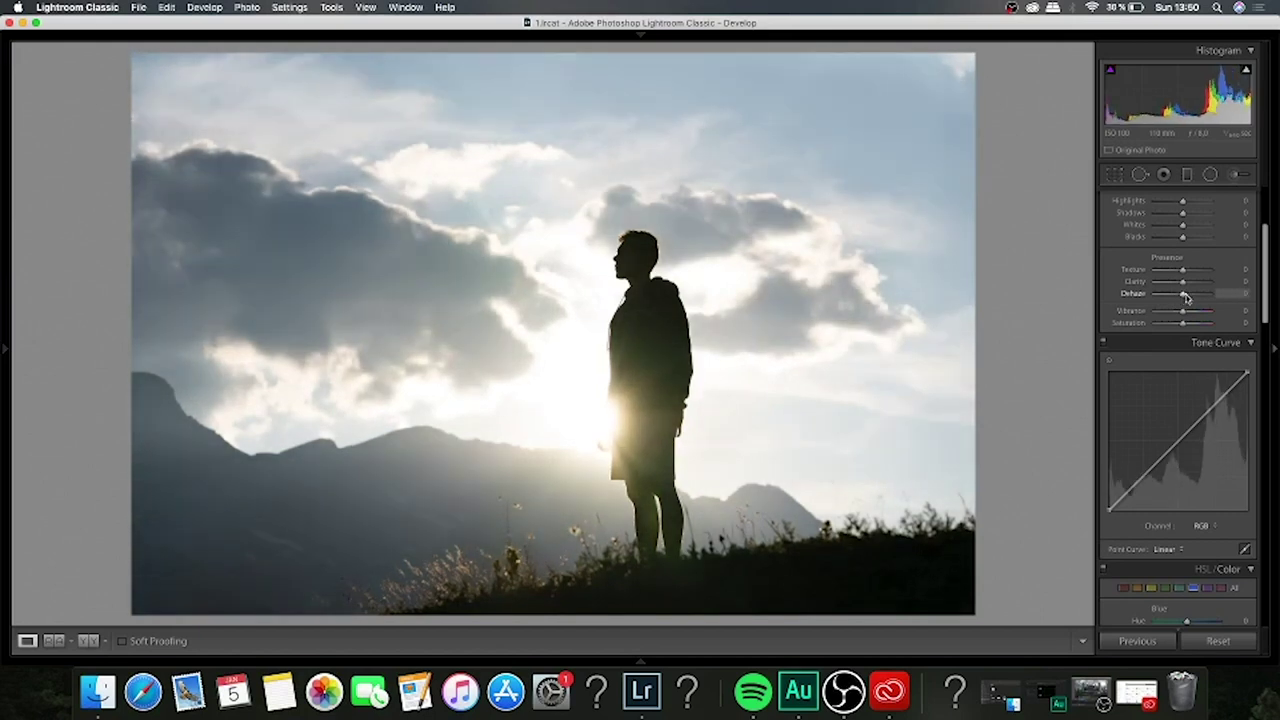
left_click_drag(1184, 297, 1190, 297)
mouse_move(1224, 313)
left_mouse_down()
mouse_move(1158, 314)
mouse_move(1278, 285)
mouse_move(1184, 316)
mouse_move(1264, 327)
left_mouse_up()
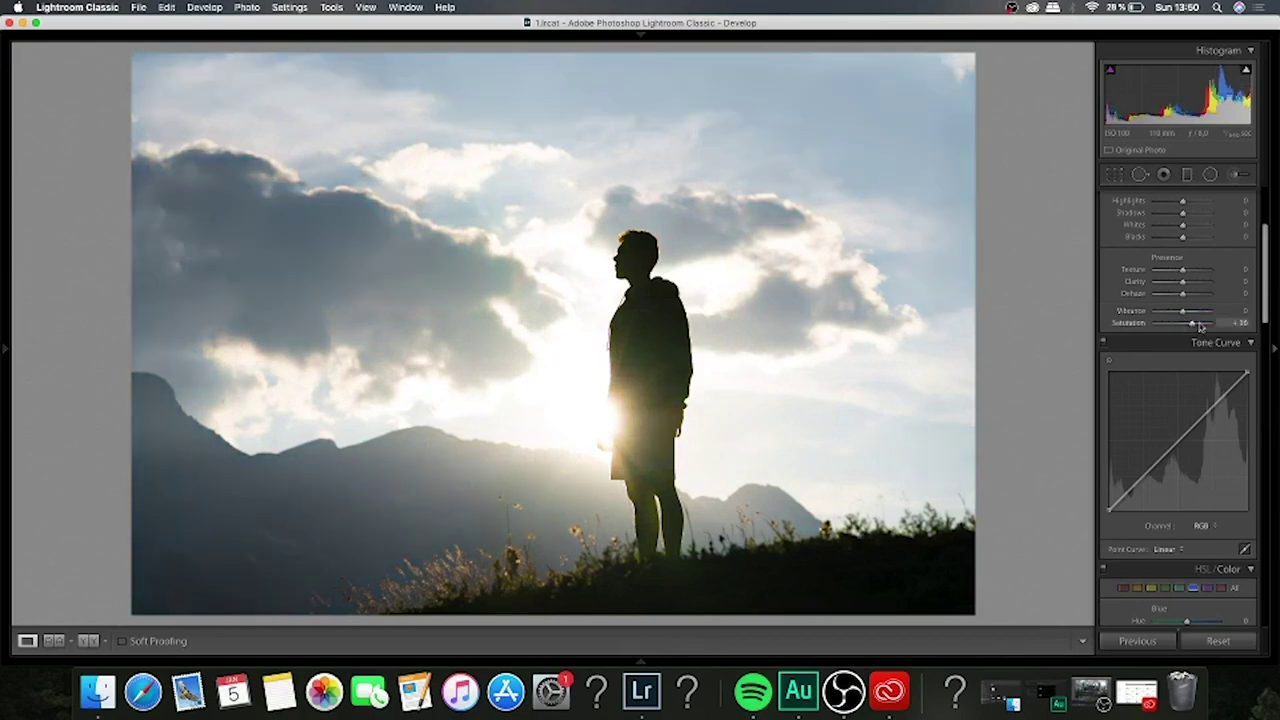
left_click_drag(1159, 336, 1236, 341)
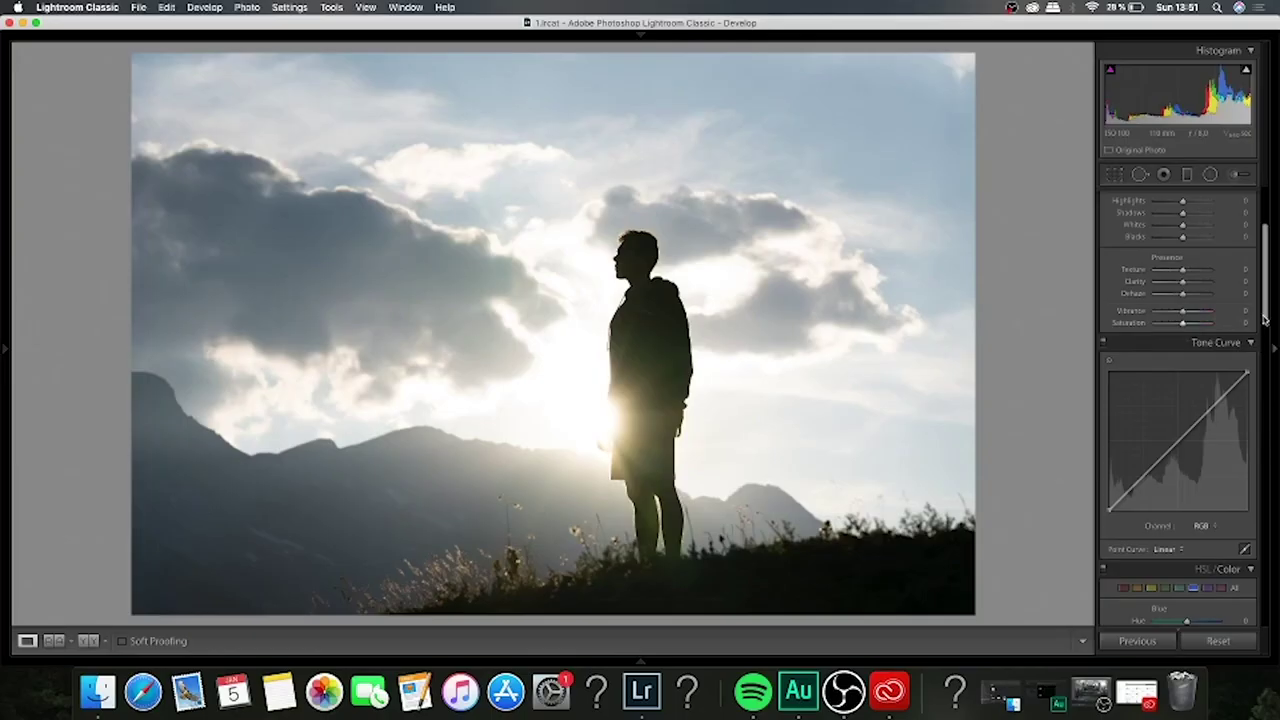
mouse_move(1265, 318)
left_mouse_down()
mouse_move(1262, 264)
mouse_move(1265, 318)
left_mouse_up()
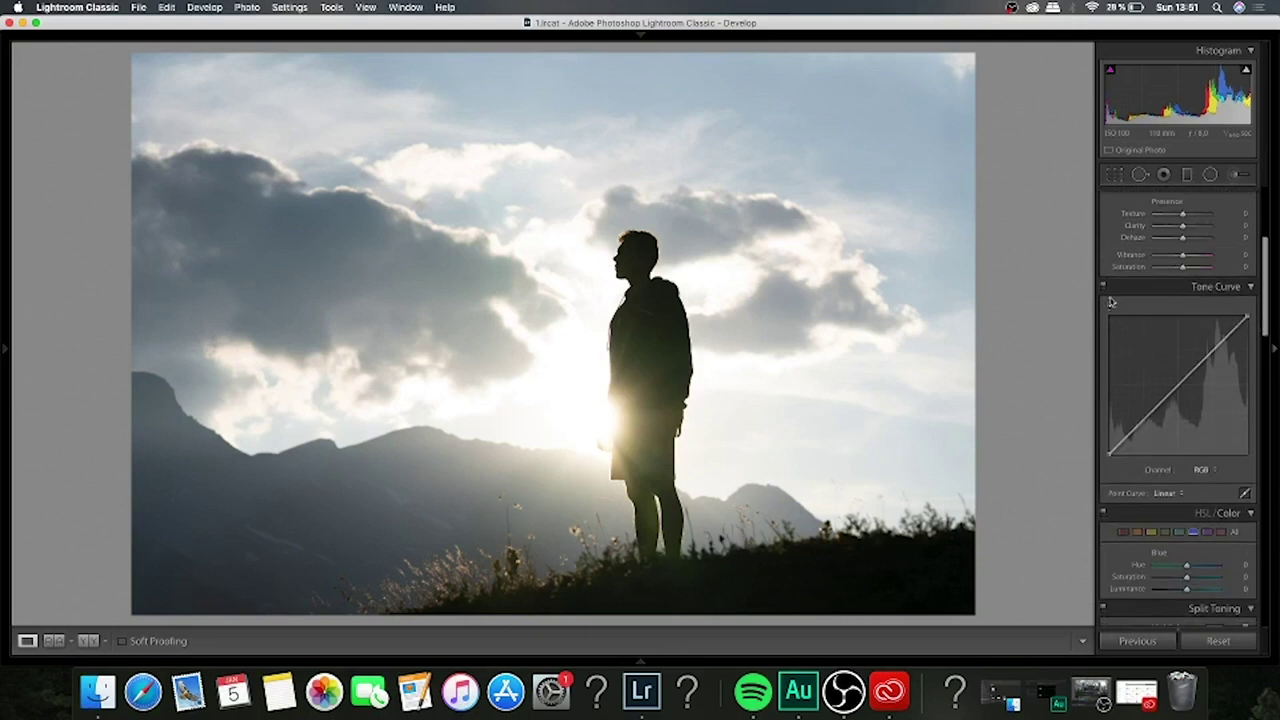
left_click(1233, 289)
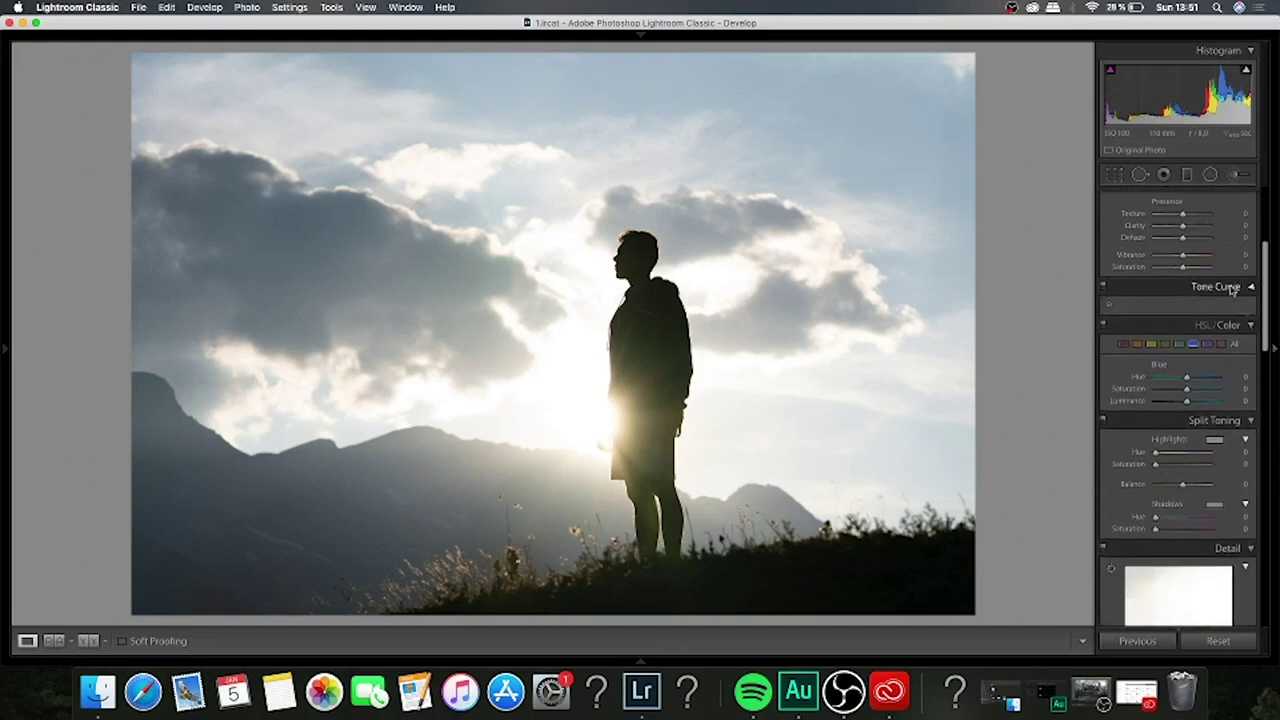
left_click(1233, 289)
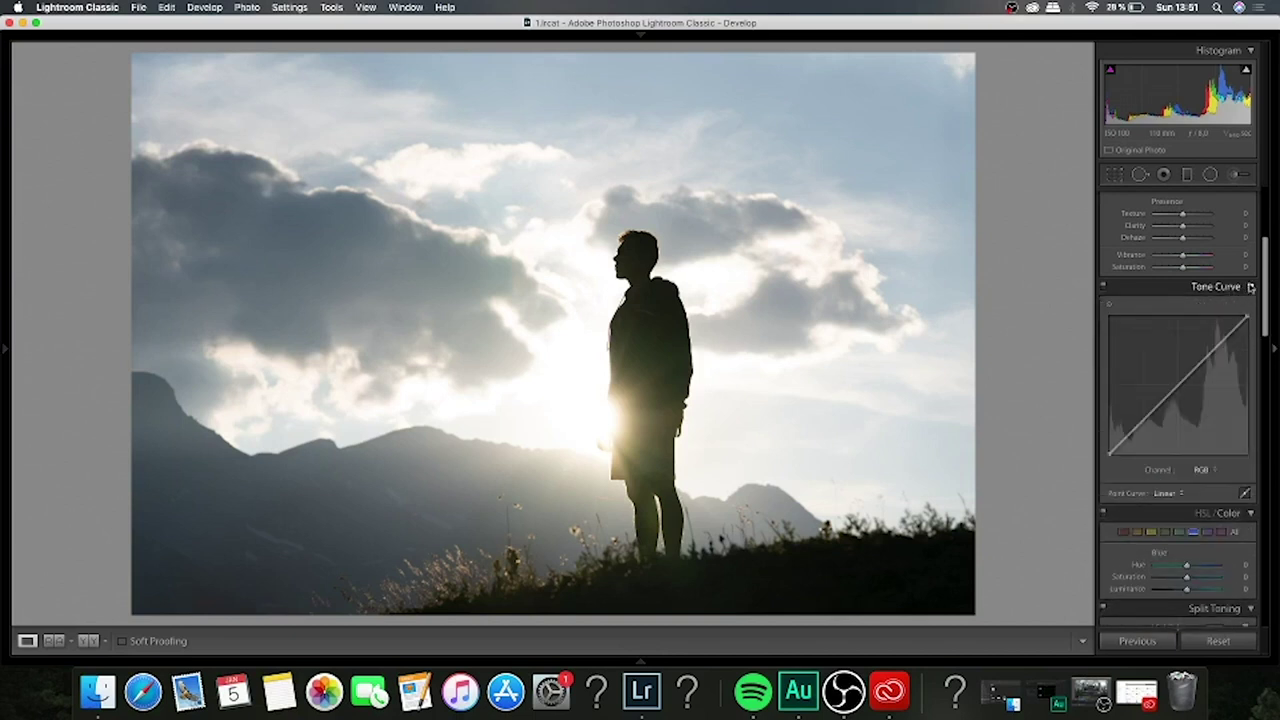
left_click(1254, 289)
left_click(1207, 472)
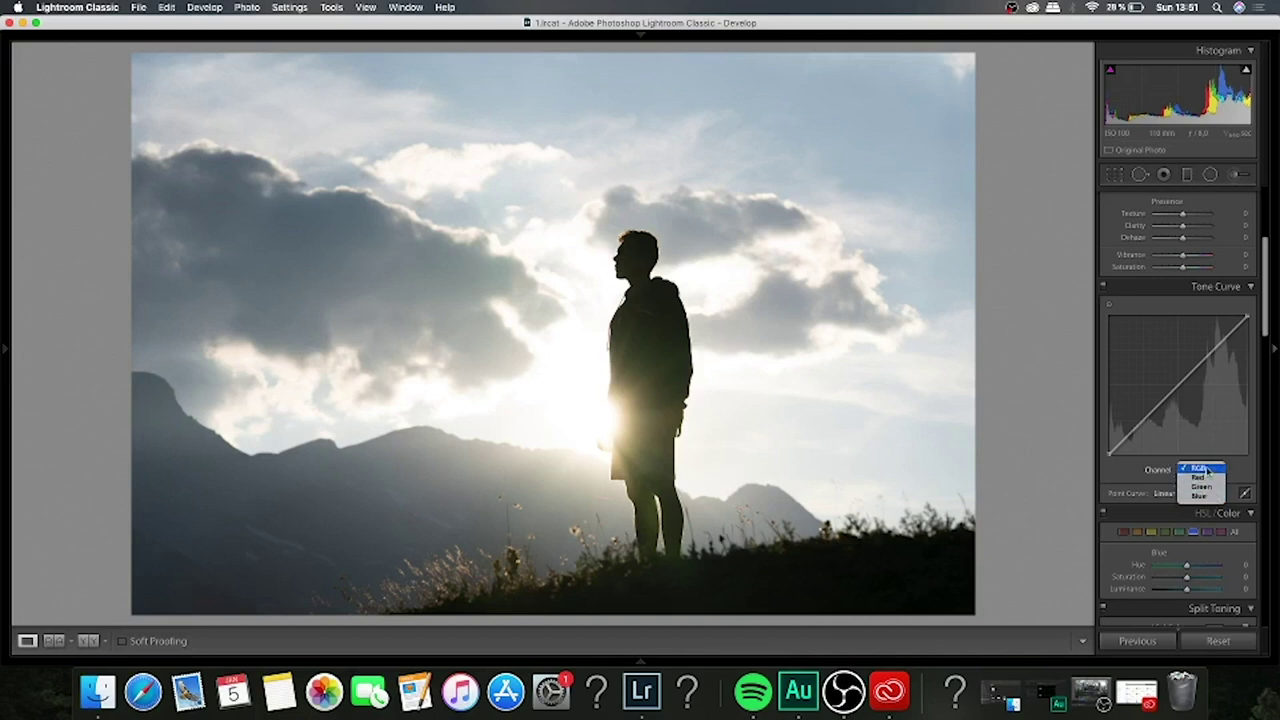
left_click(1207, 470)
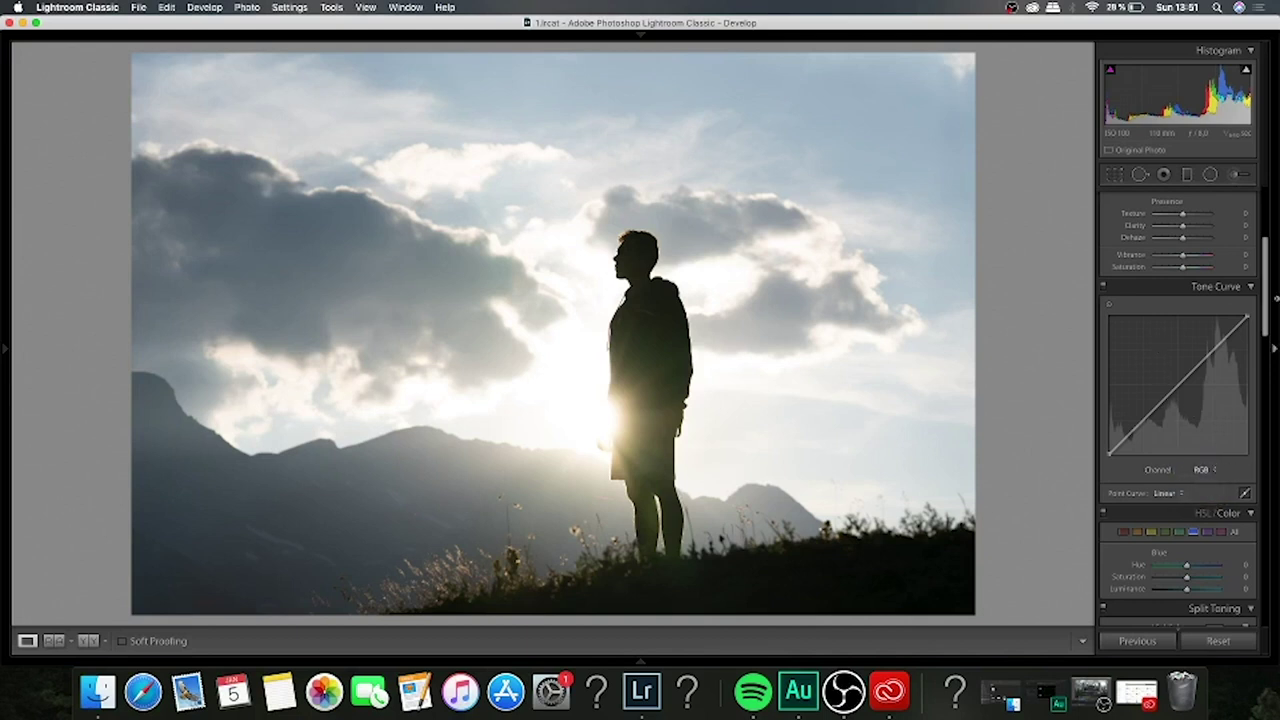
scroll(1265, 313, "down", 1)
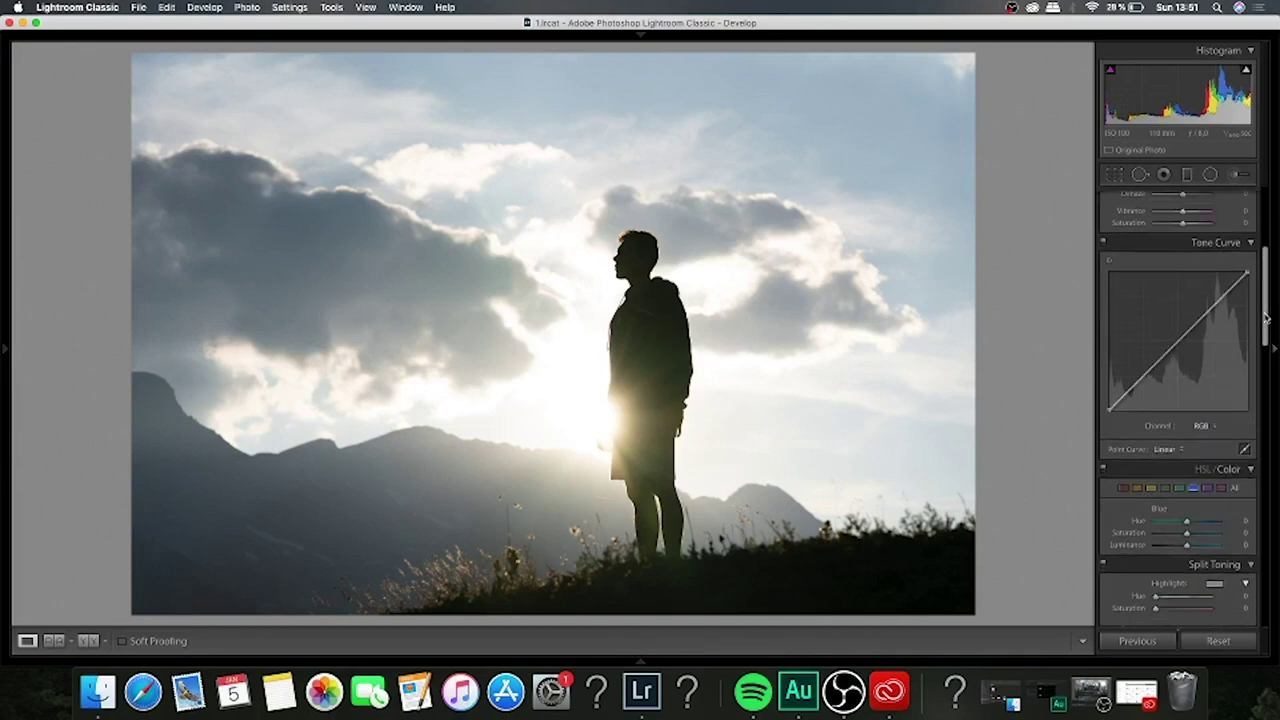
left_click(1172, 448)
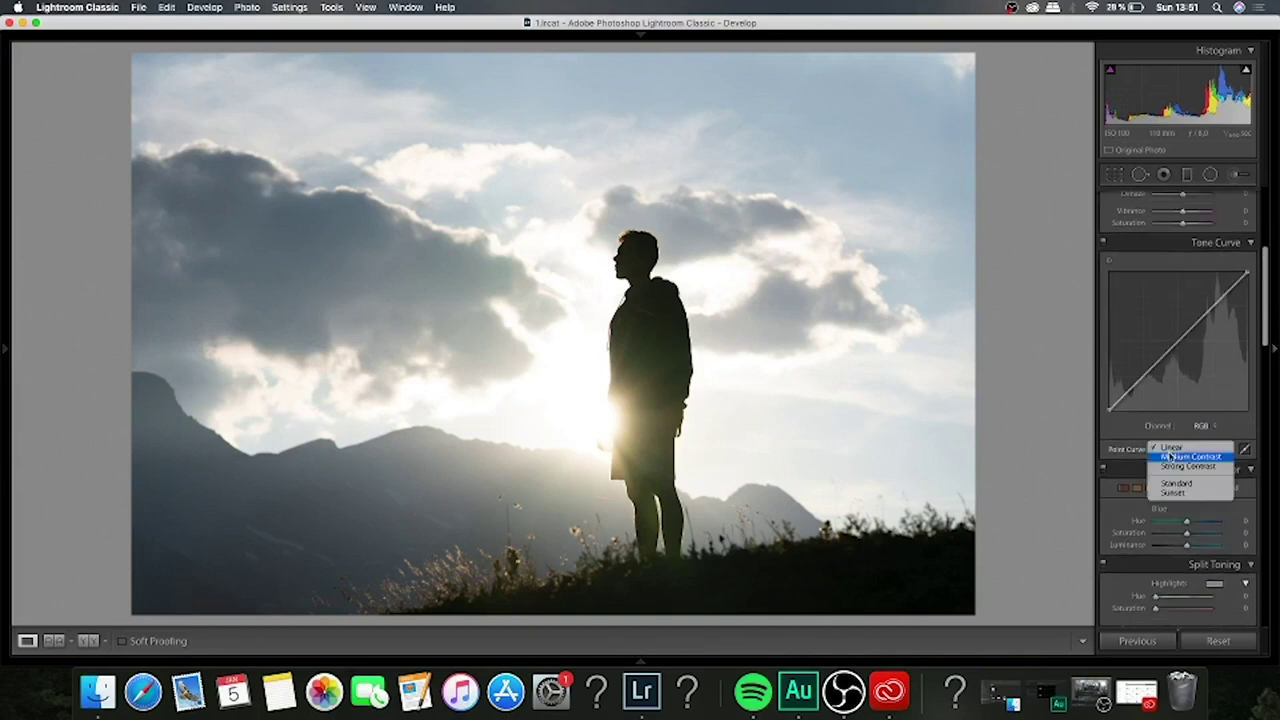
left_click(1247, 429)
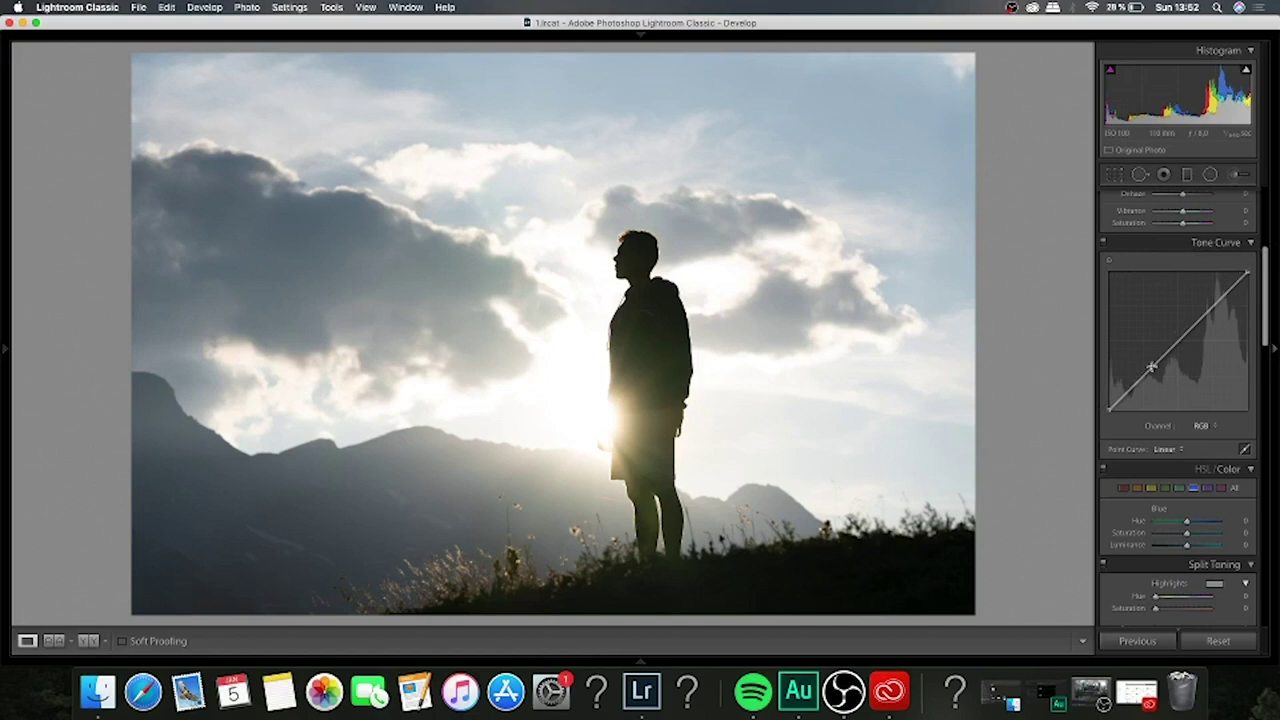
Build an S tone curve: lower shadow point, raise highlight point, anchor midpoint, lift black point.
mouse_move(1130, 393)
left_mouse_down()
mouse_move(1148, 400)
mouse_move(1137, 383)
left_mouse_up()
left_click_drag(1215, 303, 1228, 291)
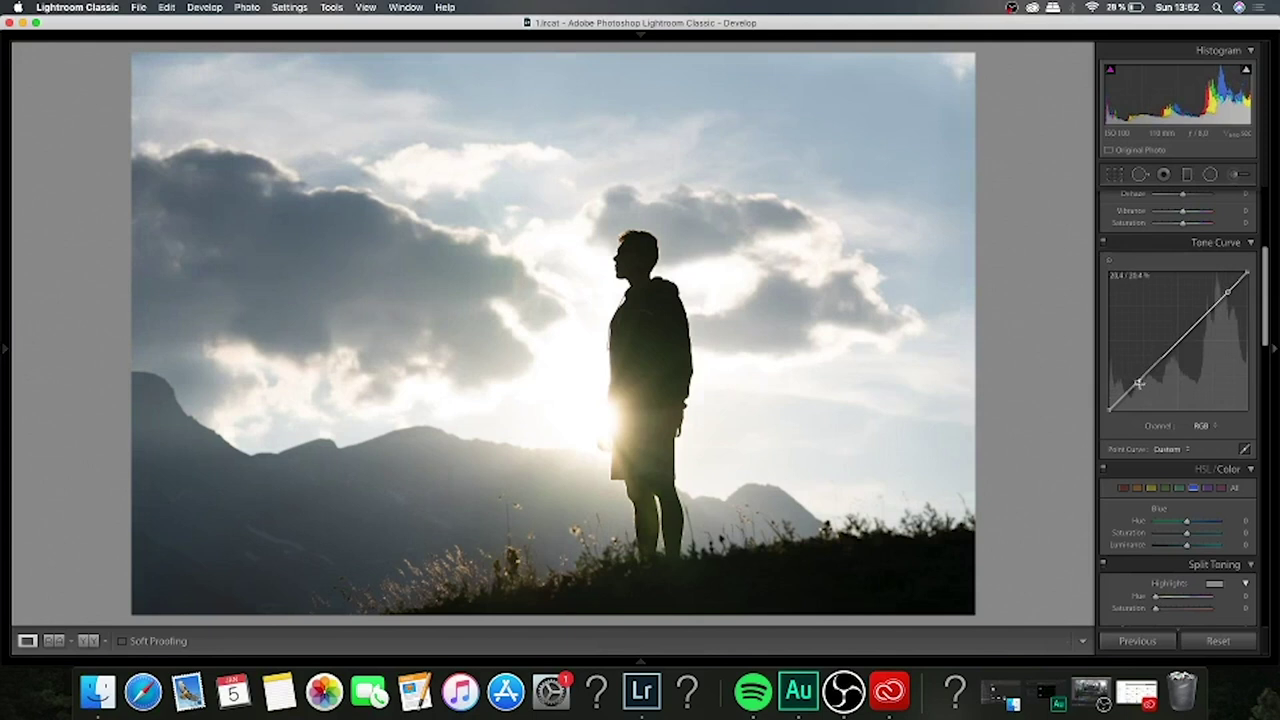
mouse_move(1139, 382)
left_click(1137, 382)
left_click_drag(1137, 382, 1143, 393)
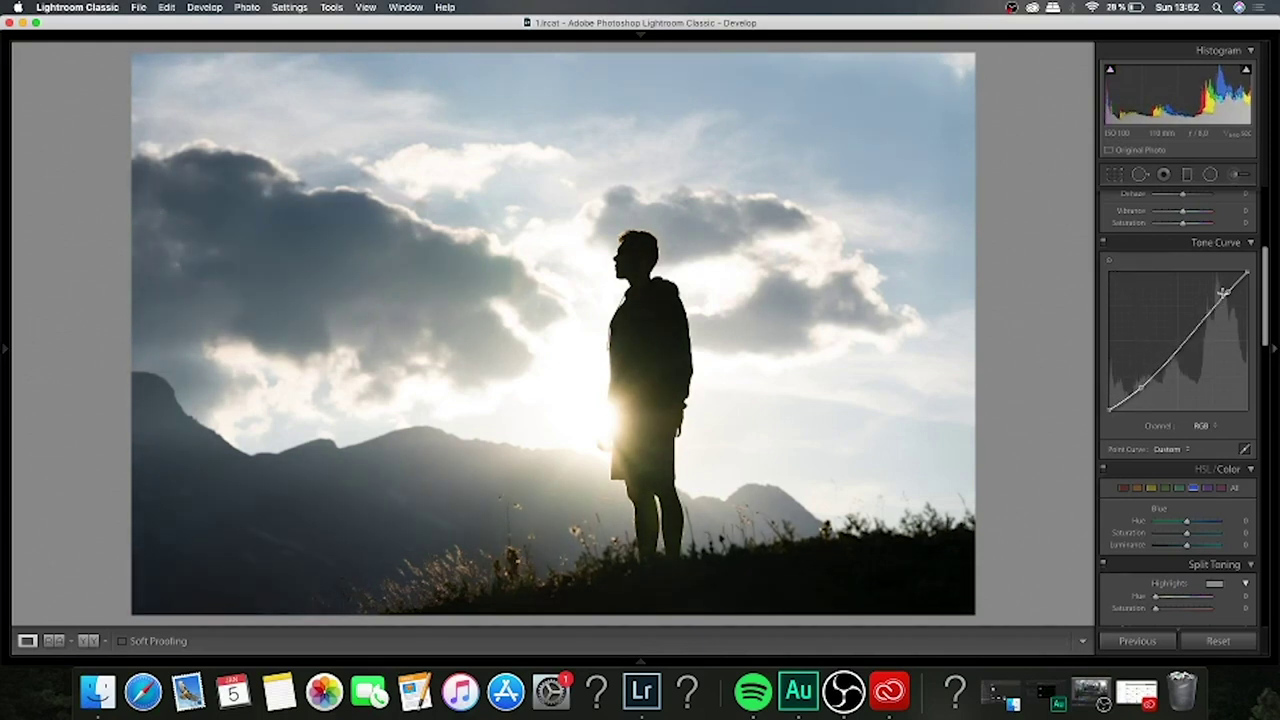
left_click_drag(1225, 293, 1216, 295)
left_click_drag(1178, 343, 1179, 344)
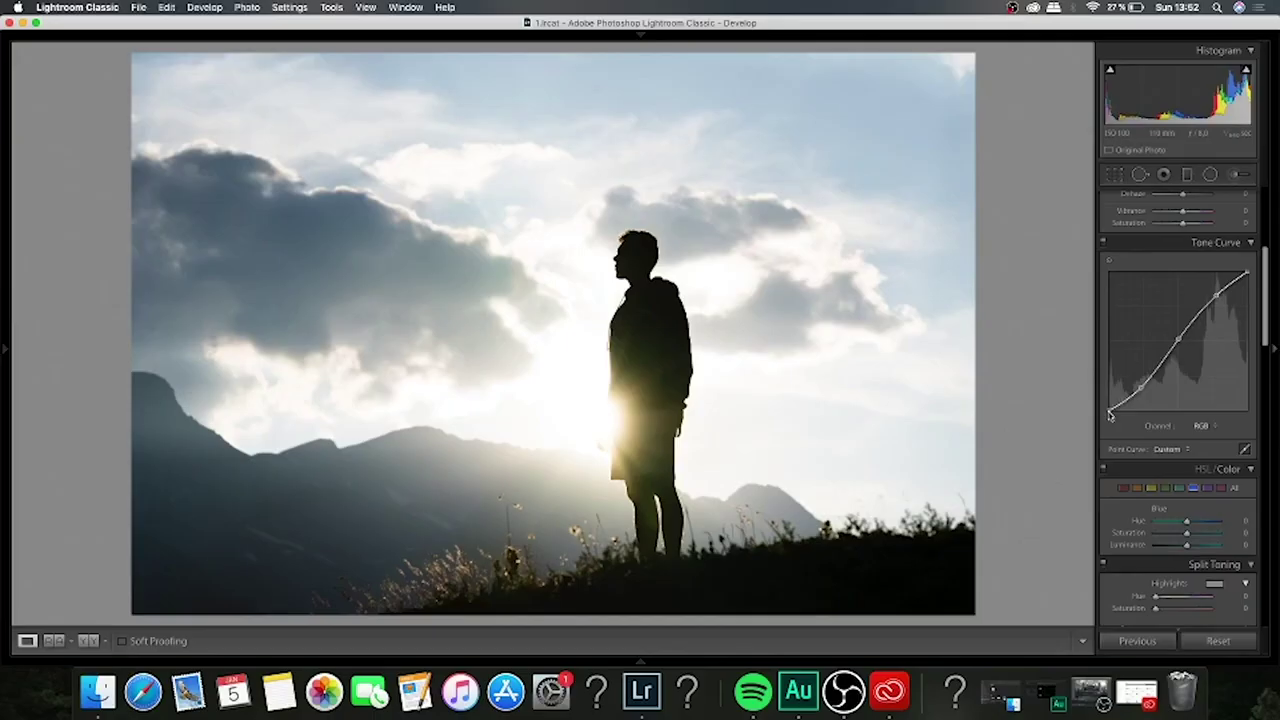
left_click_drag(1109, 410, 1078, 410)
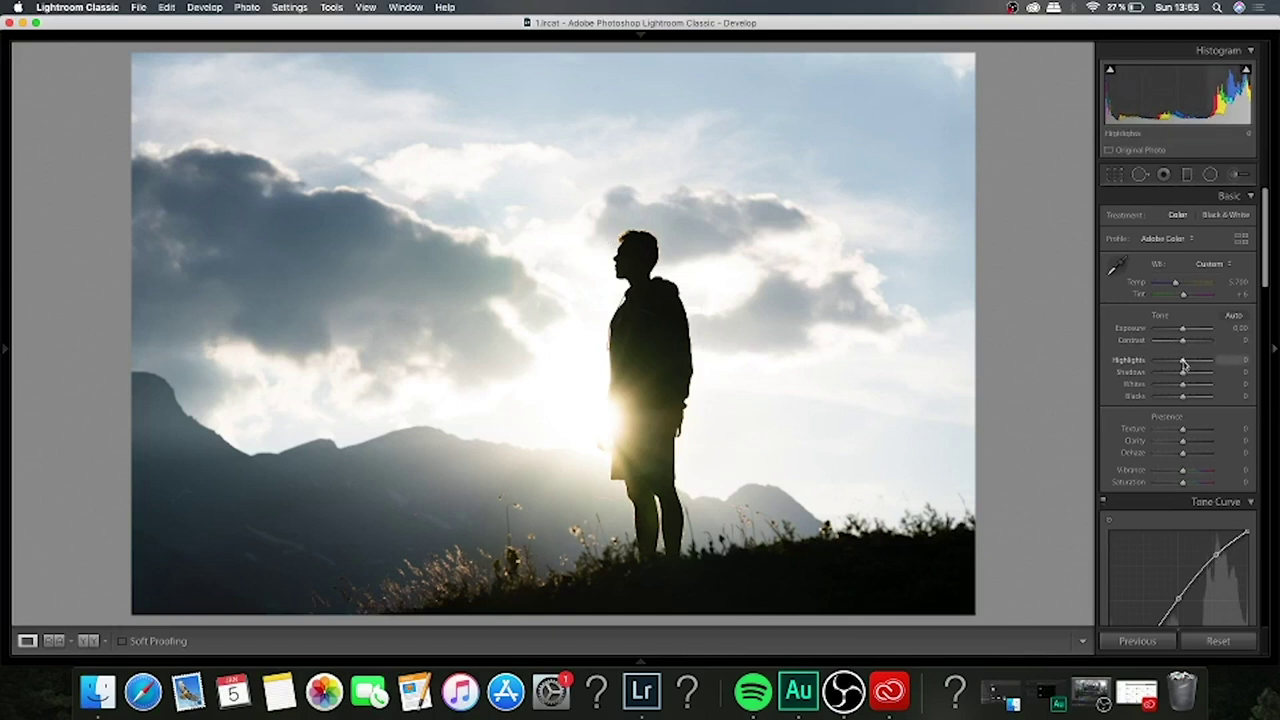
Drag Highlights to -100, settle Shadows at +28, and raise Contrast to +13.
mouse_move(1183, 366)
left_mouse_down()
mouse_move(1192, 374)
mouse_move(1157, 367)
left_mouse_up()
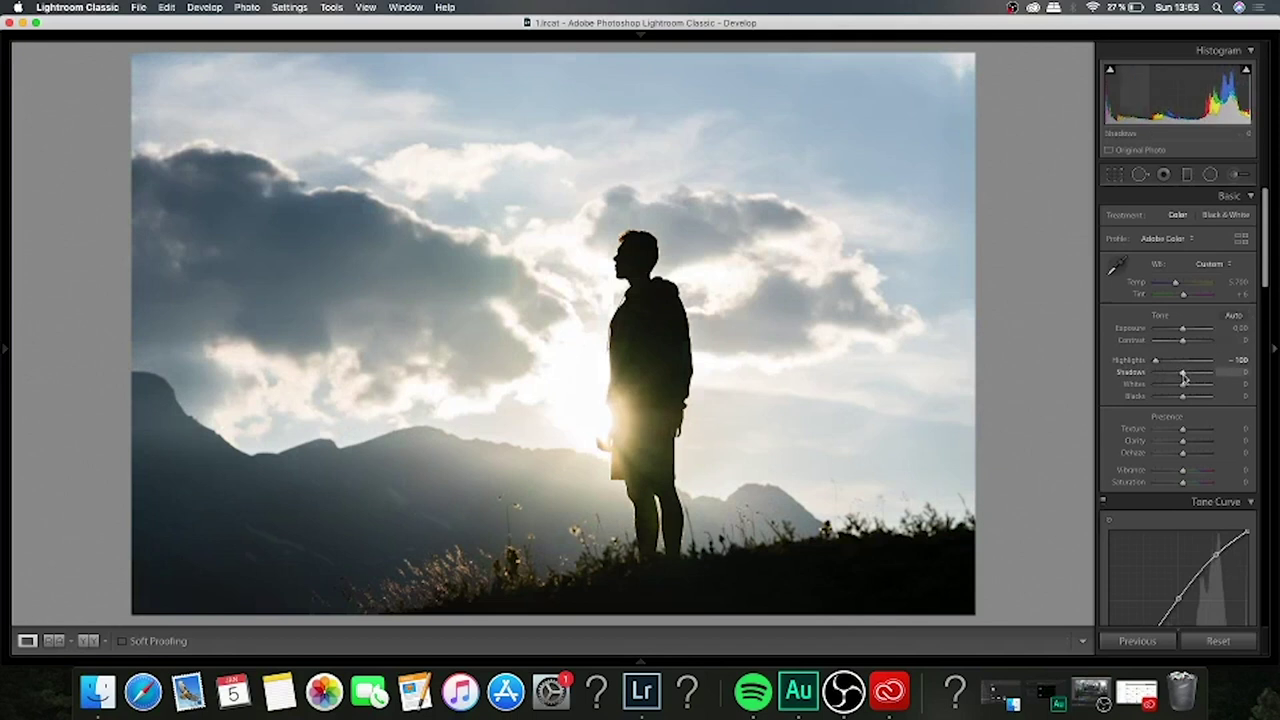
left_click_drag(1183, 377, 1217, 381)
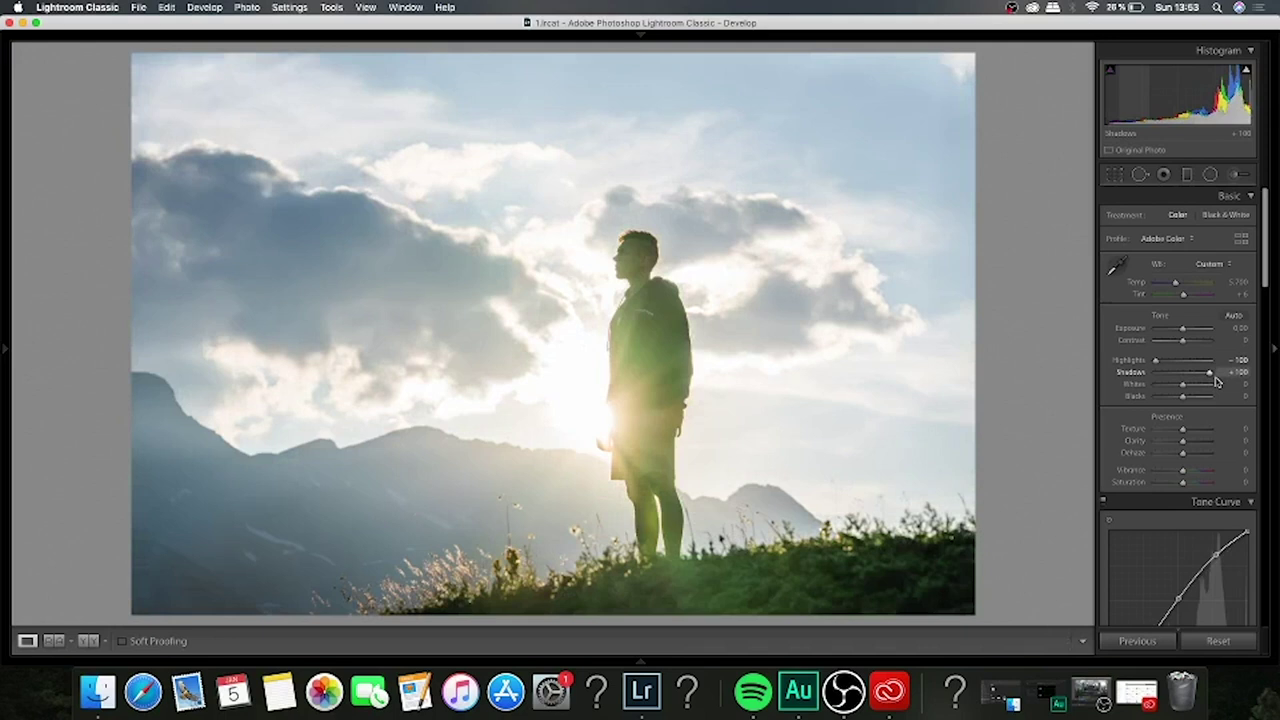
left_click_drag(1212, 378, 1188, 379)
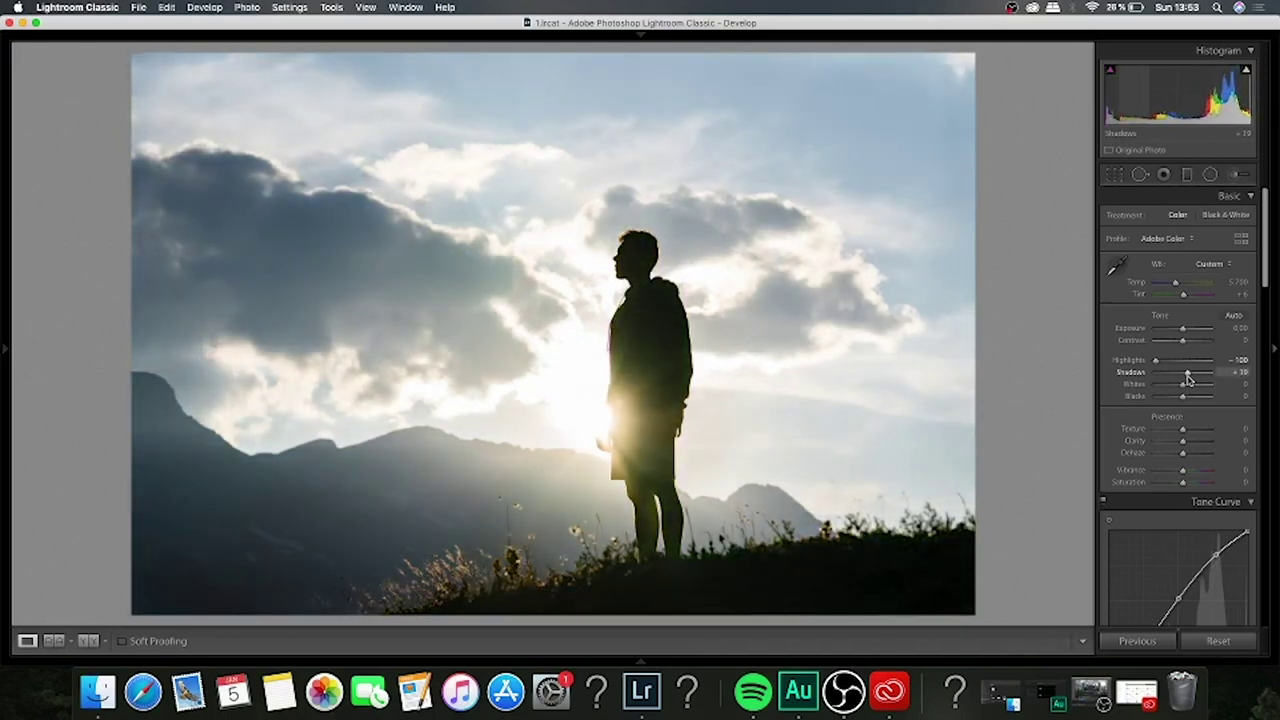
left_click_drag(1190, 378, 1189, 377)
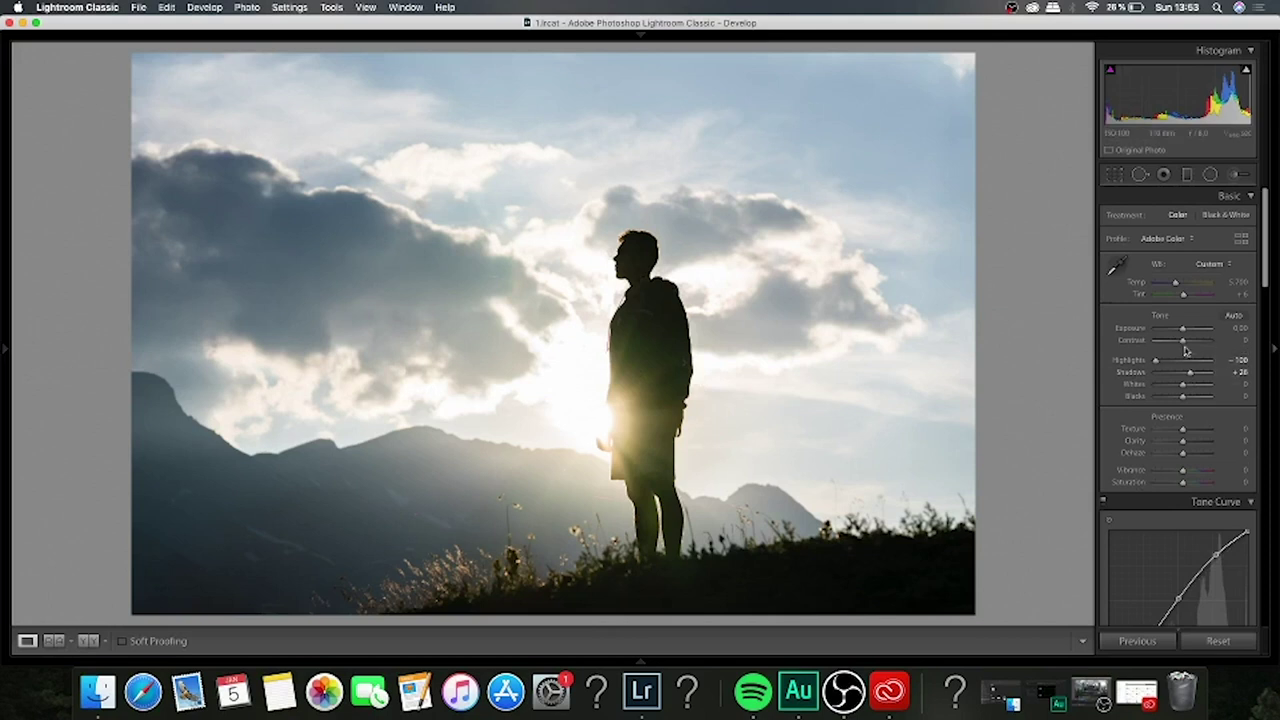
left_click_drag(1183, 341, 1187, 343)
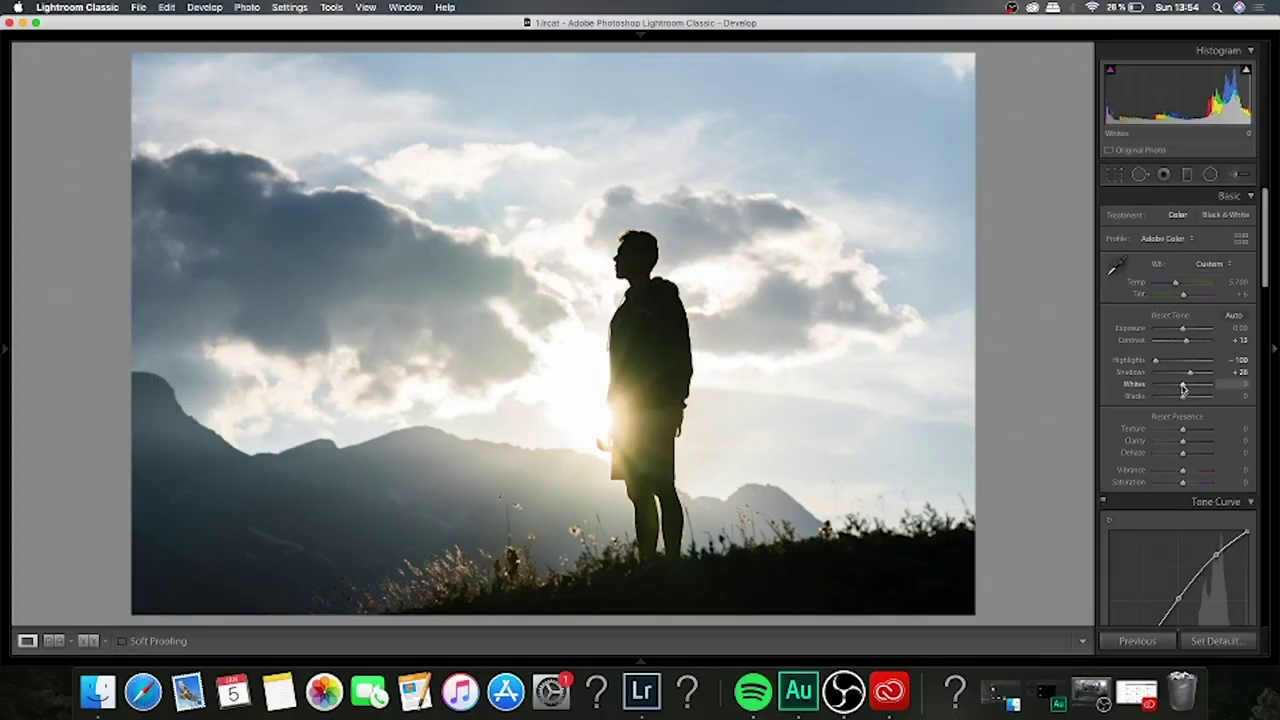
Alt-drag Whites to -13 while watching the highlight clipping preview.
mouse_move(1183, 388)
left_mouse_down()
mouse_move(1255, 387)
mouse_move(1180, 383)
left_mouse_up()
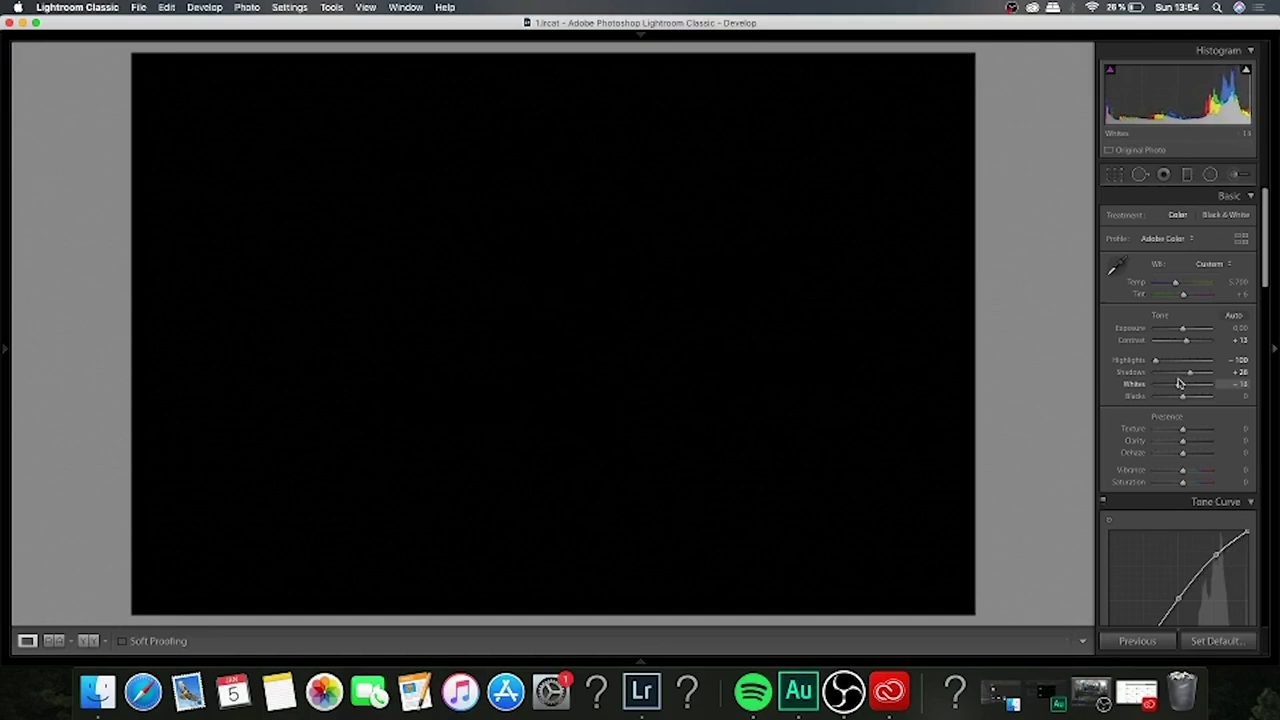
left_click_drag(1180, 383, 1178, 380)
left_click_drag(1178, 380, 1179, 383)
left_click_drag(1179, 383, 1180, 382)
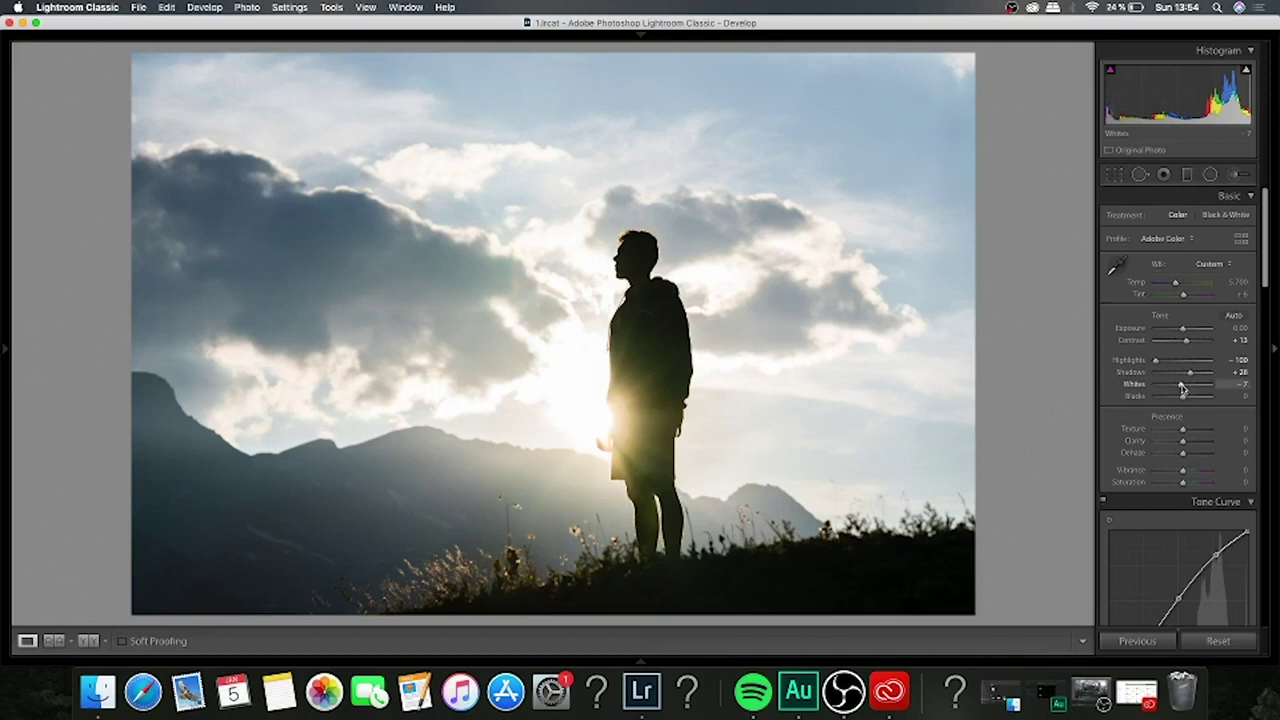
left_click_drag(1181, 388, 1178, 388)
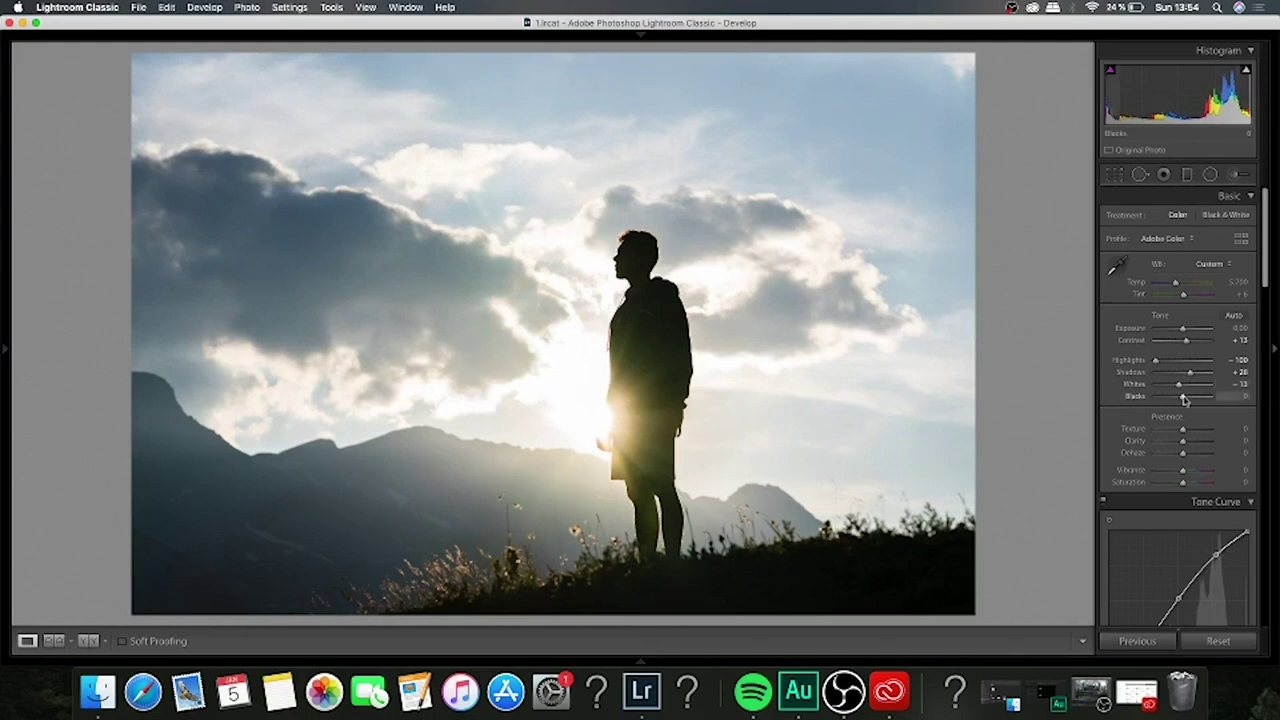
Alt-drag Blacks to +12 until shadow clipping nearly disappears.
left_click_drag(1183, 399, 1185, 398)
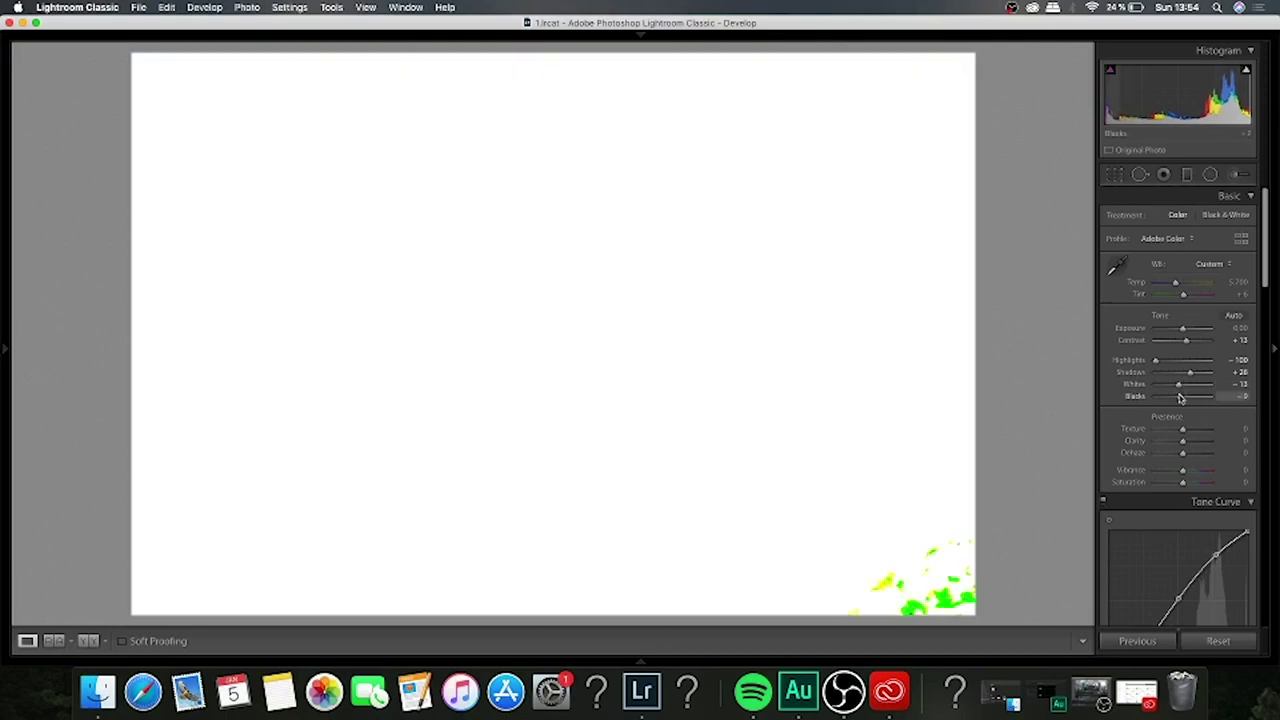
left_click_drag(1185, 398, 1187, 398)
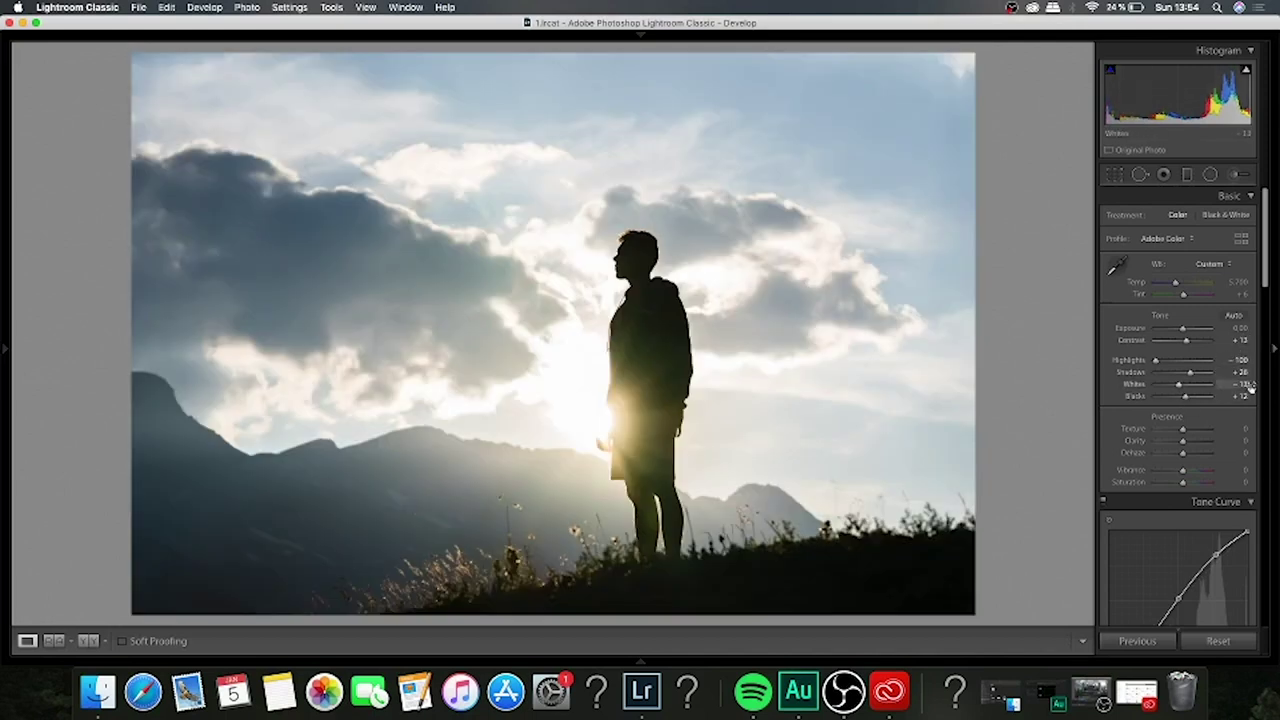
left_click_drag(1270, 260, 1265, 270)
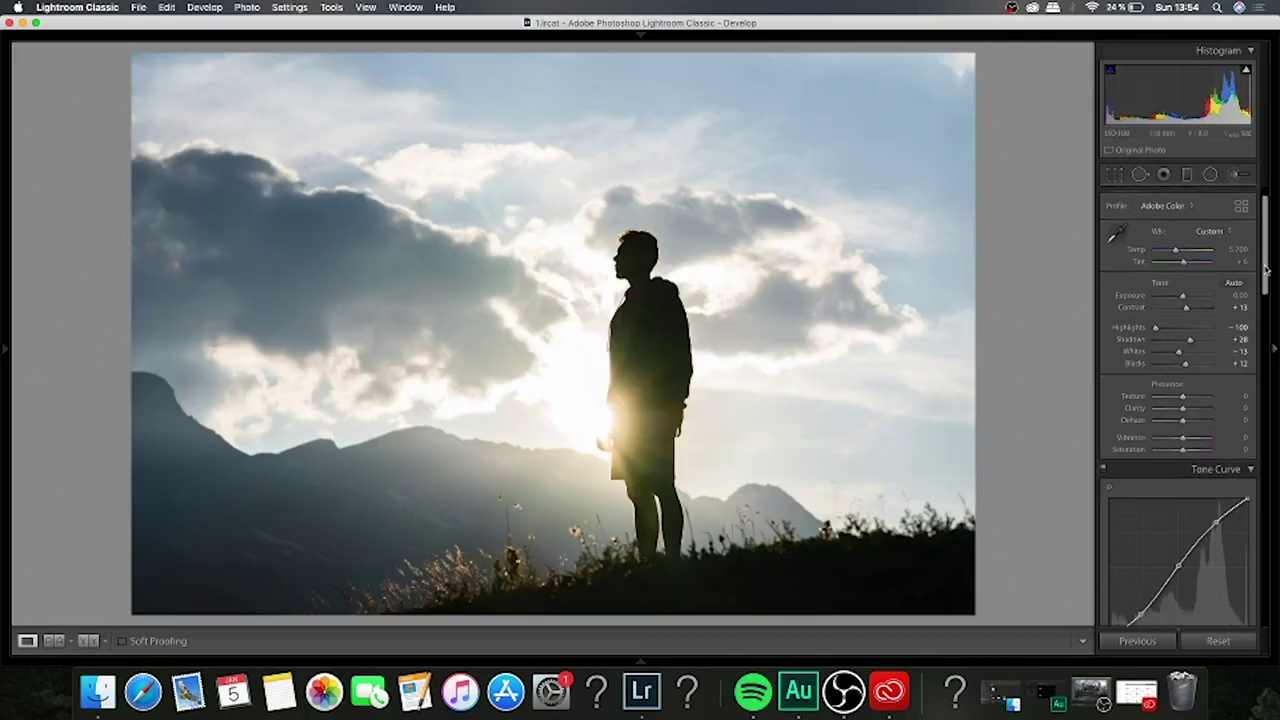
Set Presence to Texture +20, Clarity +35 and Vibrance +22 for sharper detail and richer colours.
left_click_drag(1182, 396, 1191, 409)
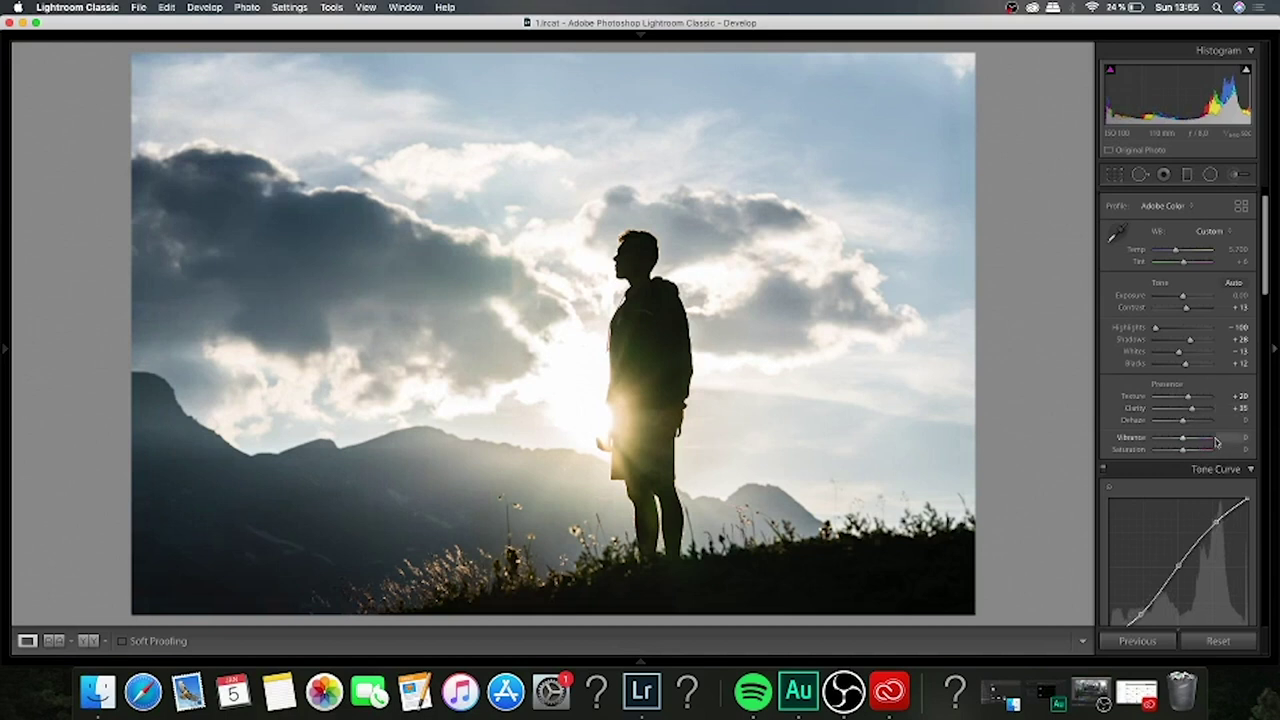
left_click_drag(1184, 440, 1187, 443)
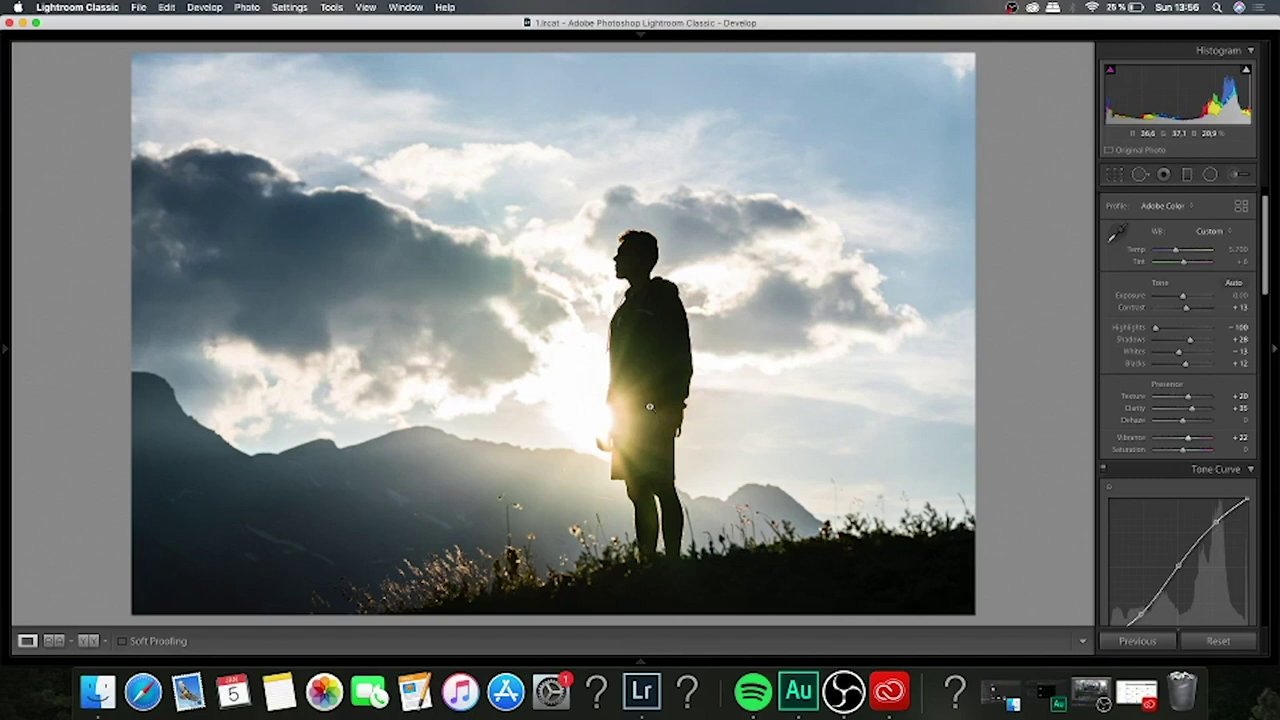
key("y")
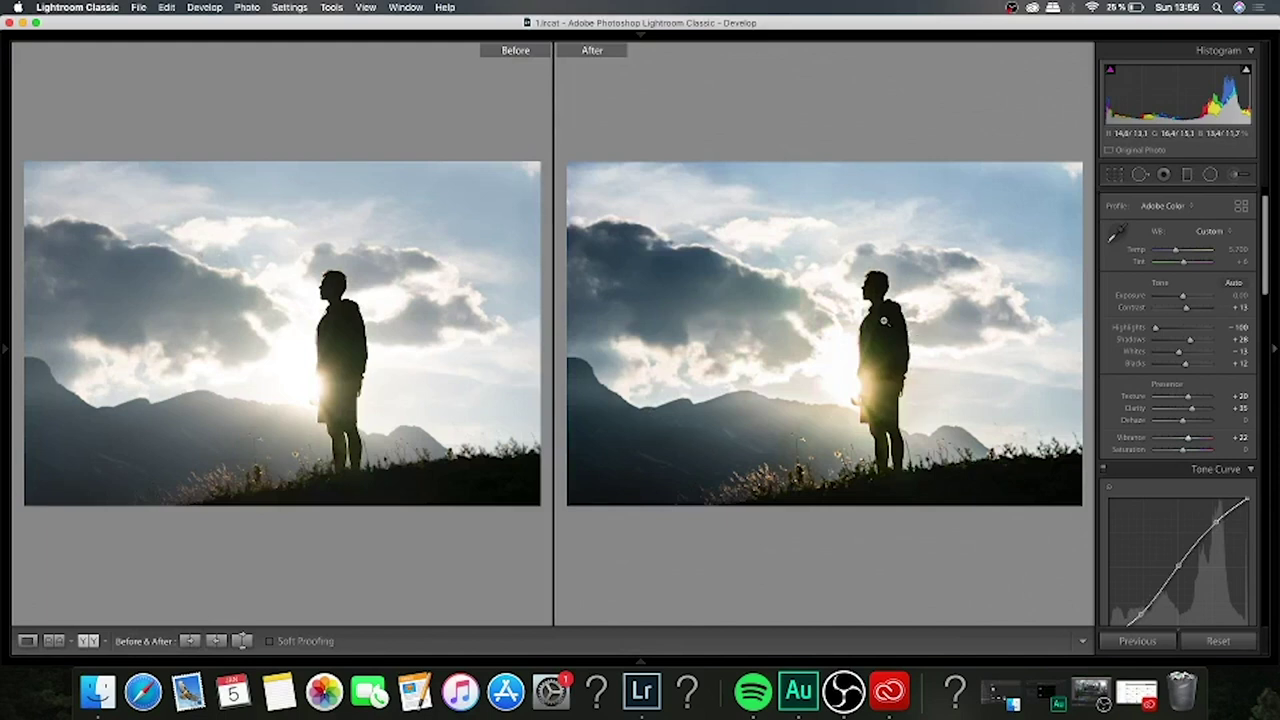
key("y")
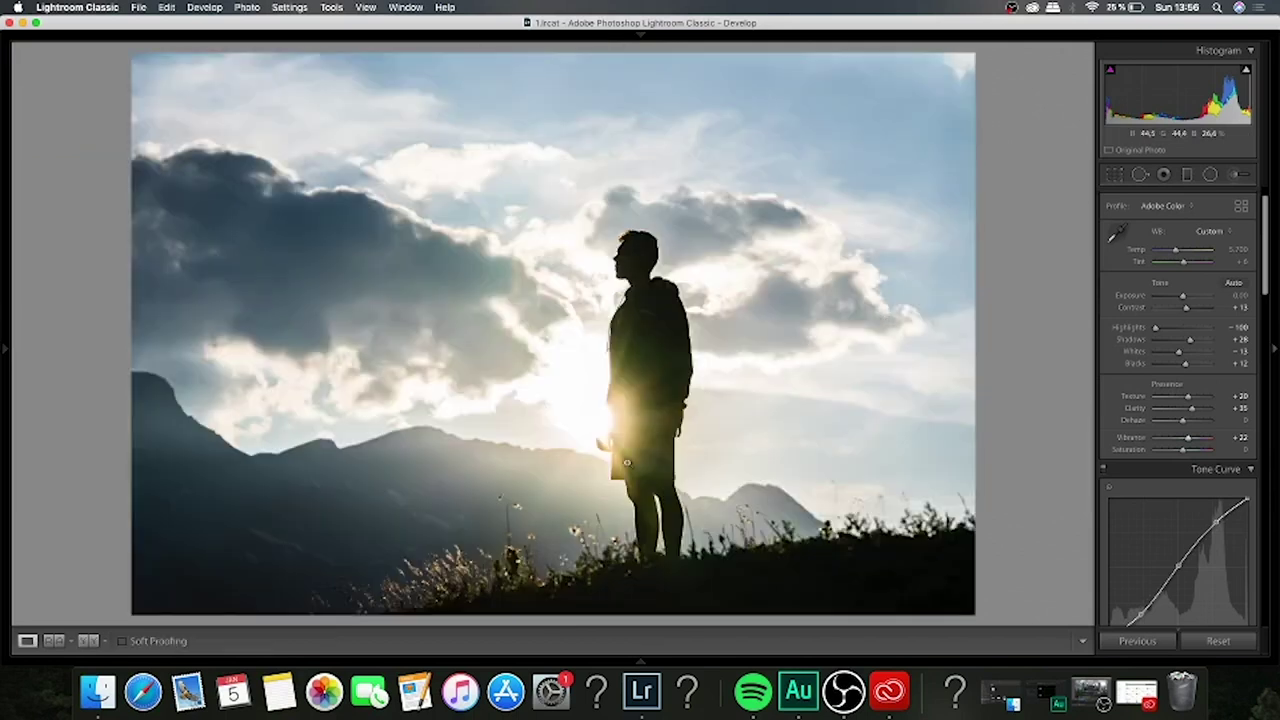
left_click(600, 540)
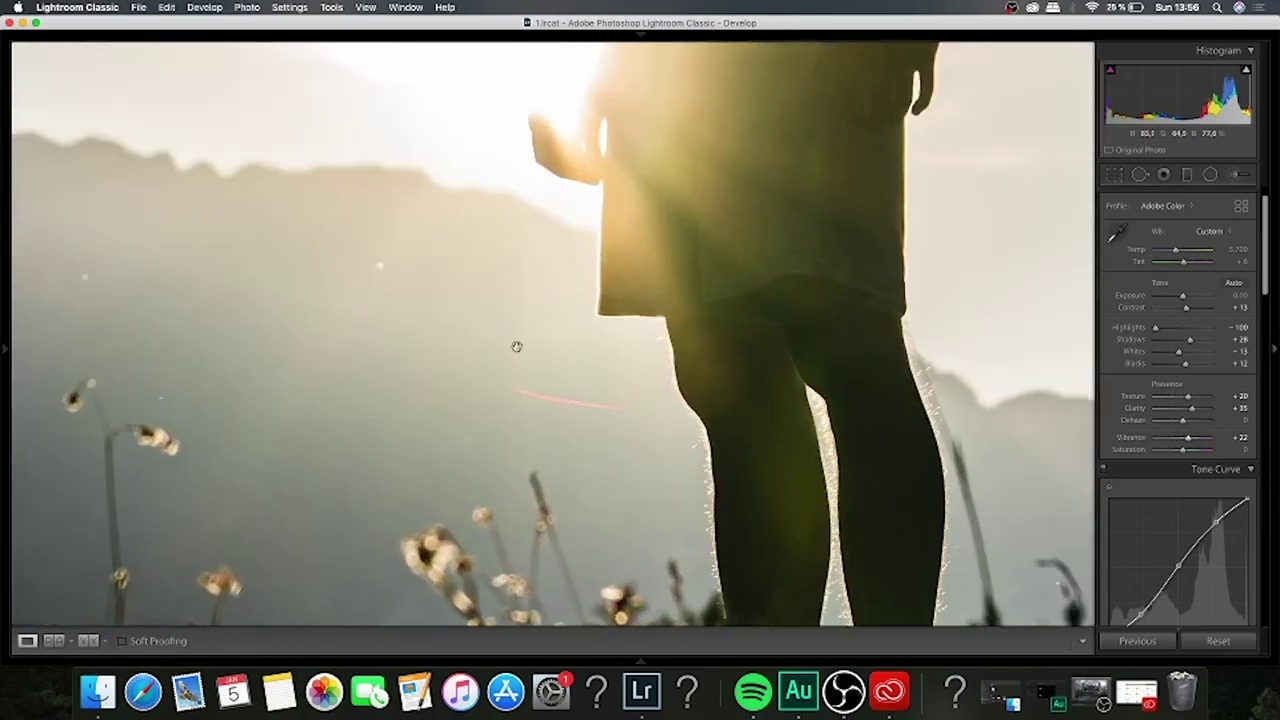
left_click_drag(881, 420, 508, 386)
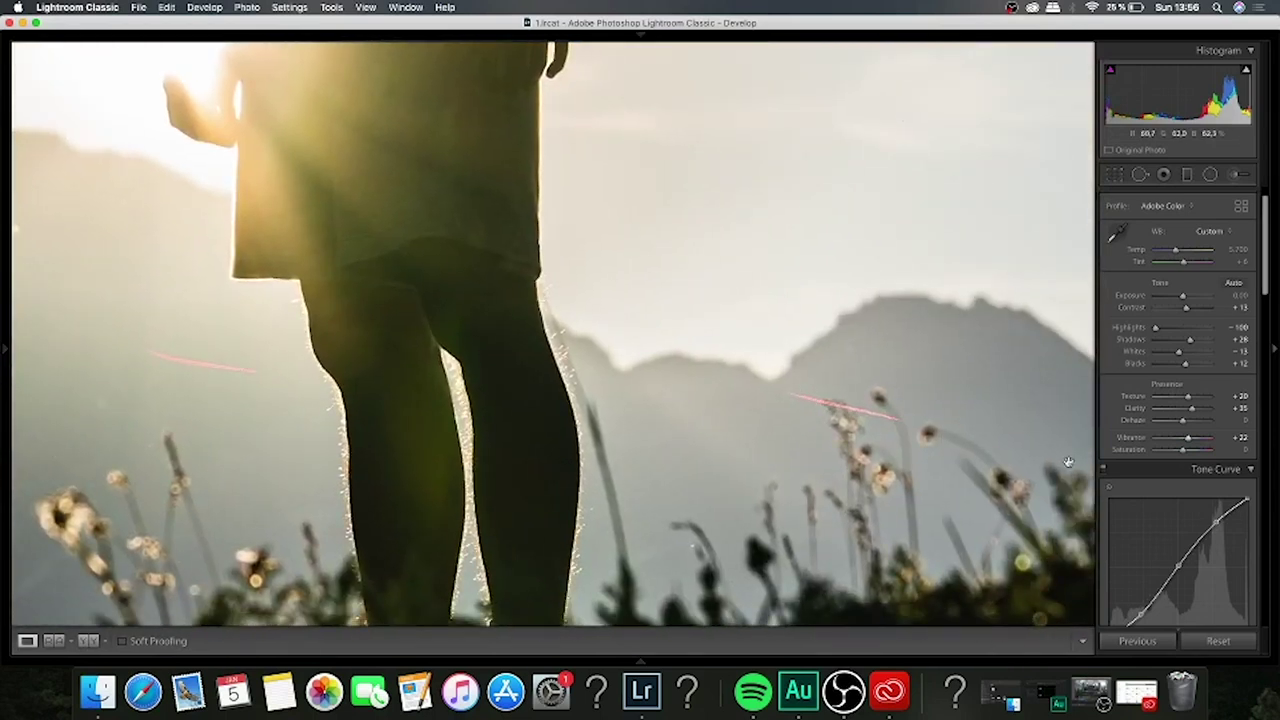
left_click_drag(200, 386, 656, 375)
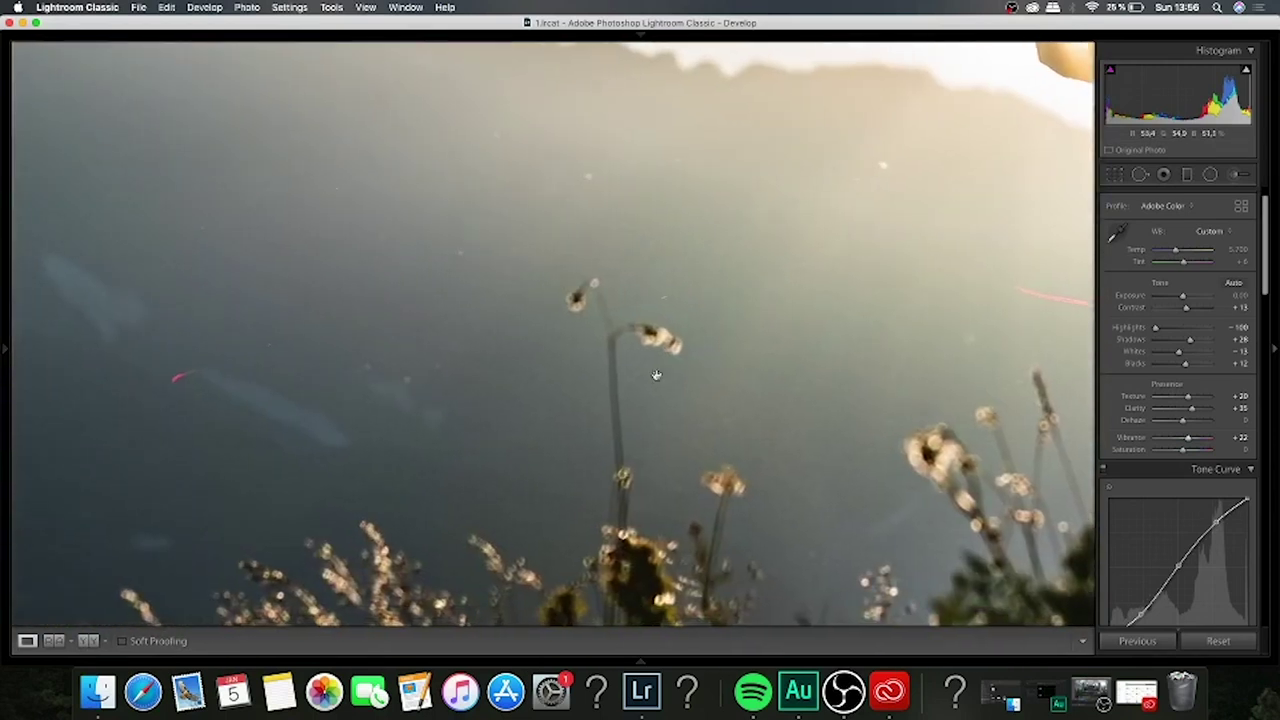
left_click(607, 338)
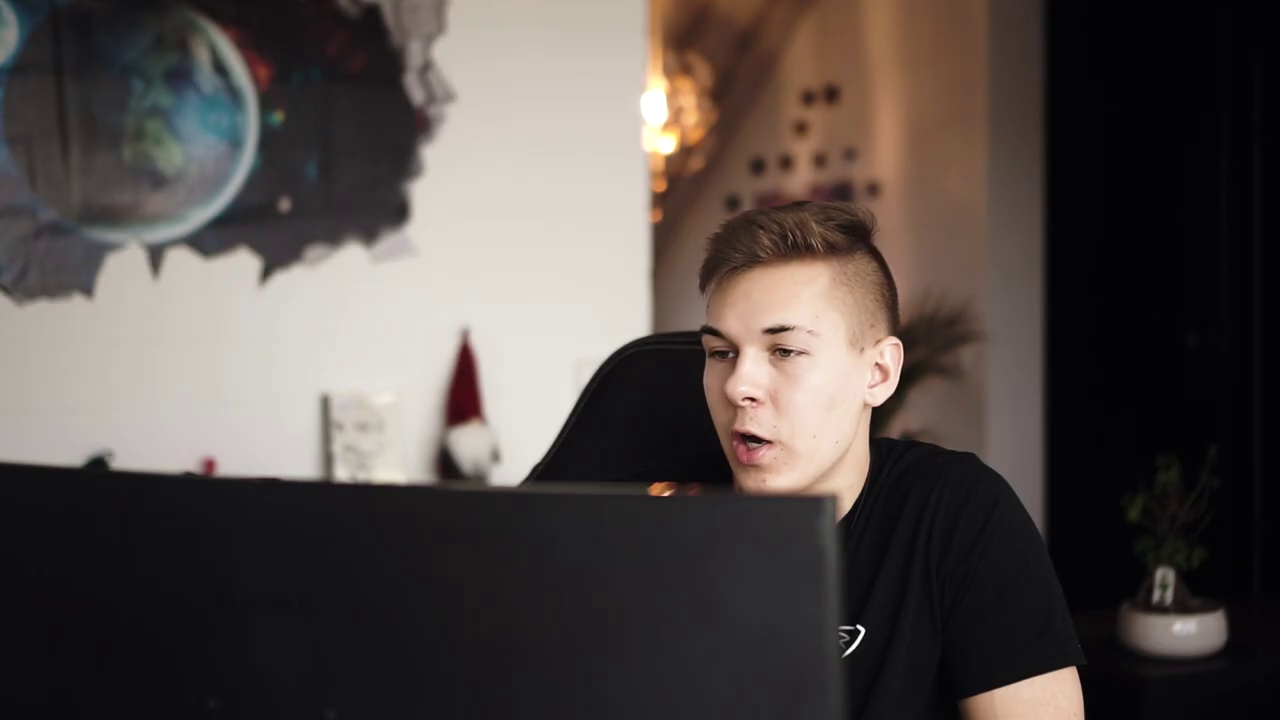